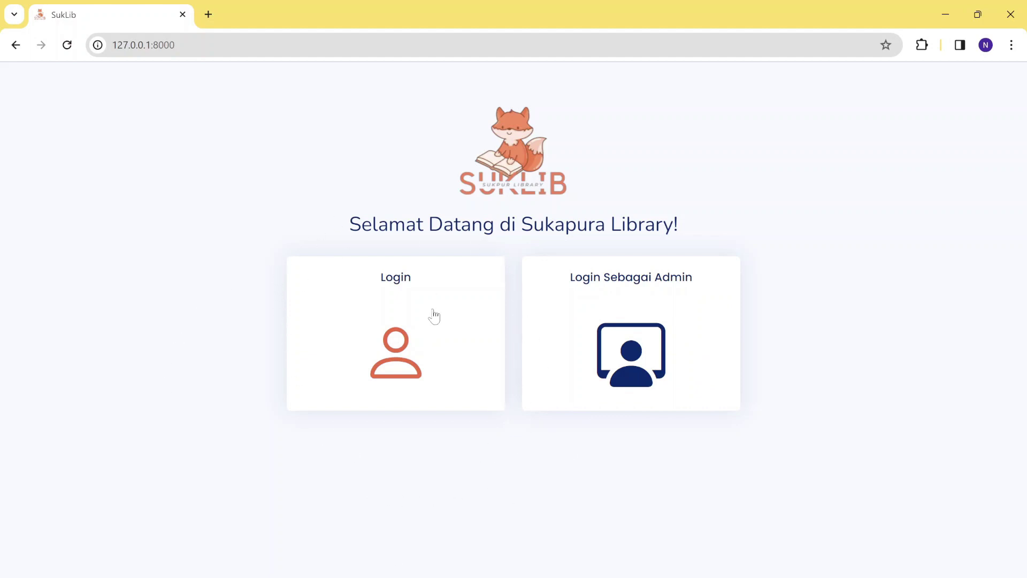
Open the member registration page through the Login card and its Daftar link.
{"action": "left_click", "coordinate": [389, 365]}
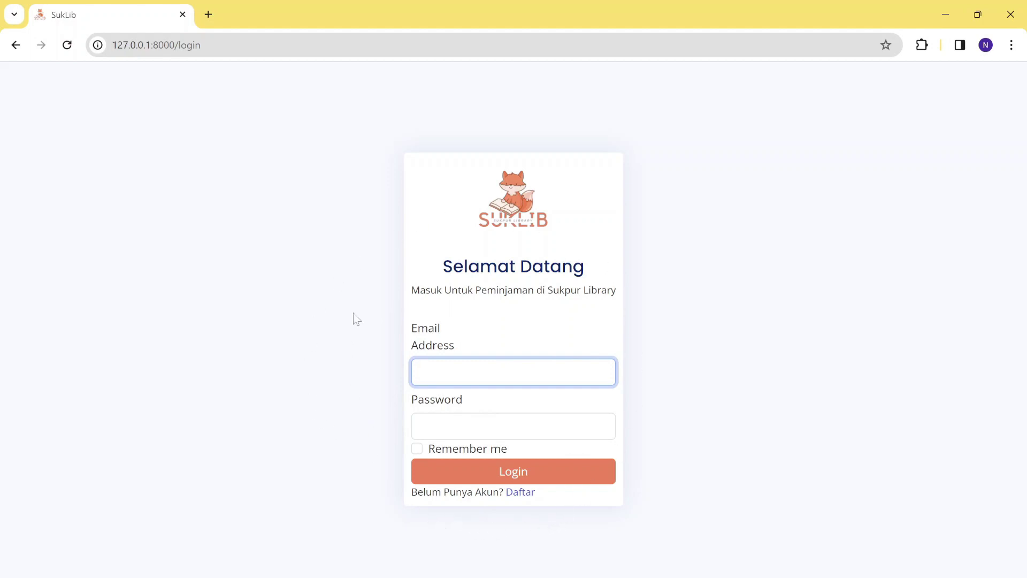
{"action": "left_click", "coordinate": [522, 498]}
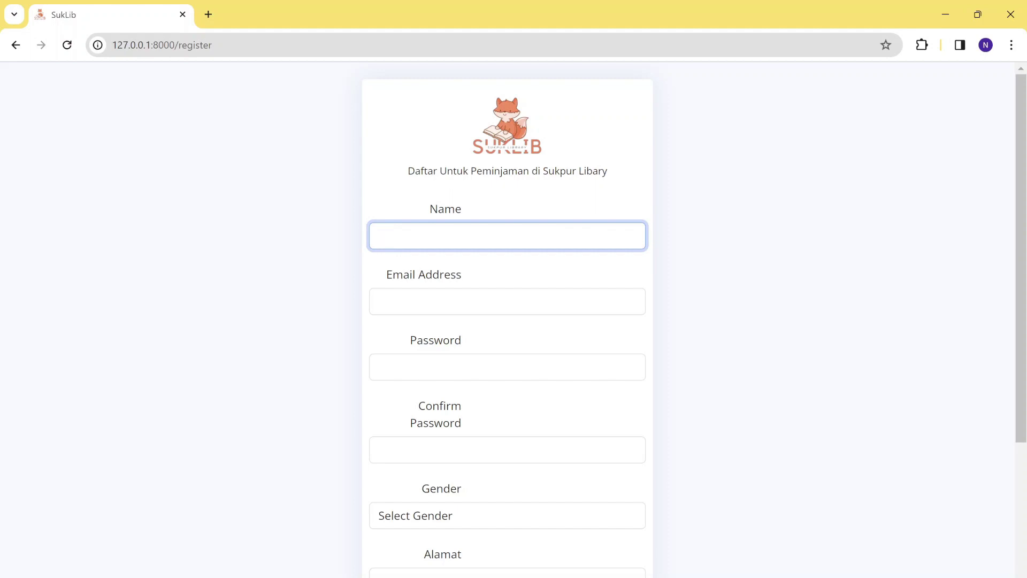
Enter the new member's name, e-mail address, password and password confirmation.
{"action": "type", "text": "m"}
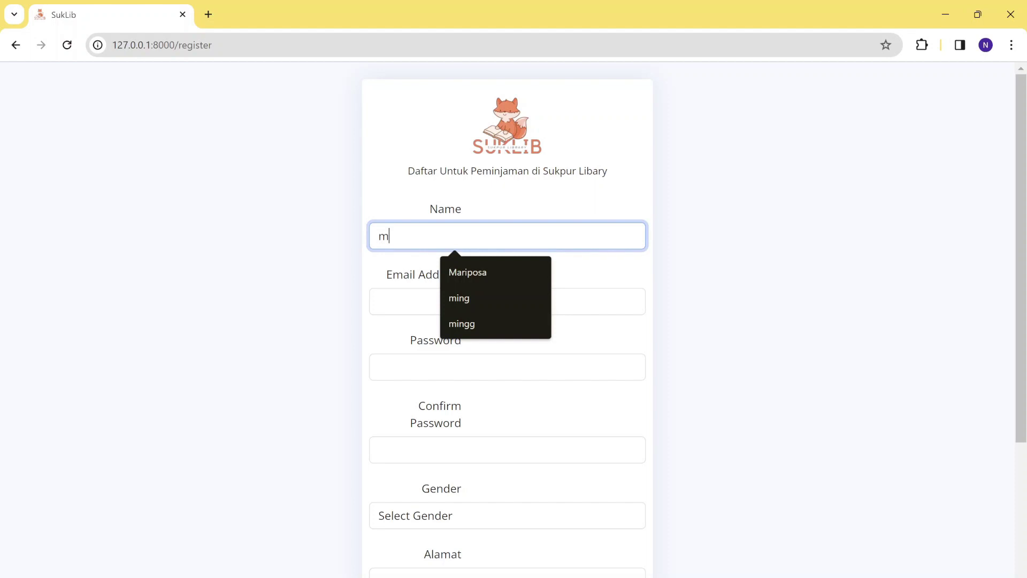
{"action": "key", "text": "BackSpace"}
{"action": "type", "text": "examp"}
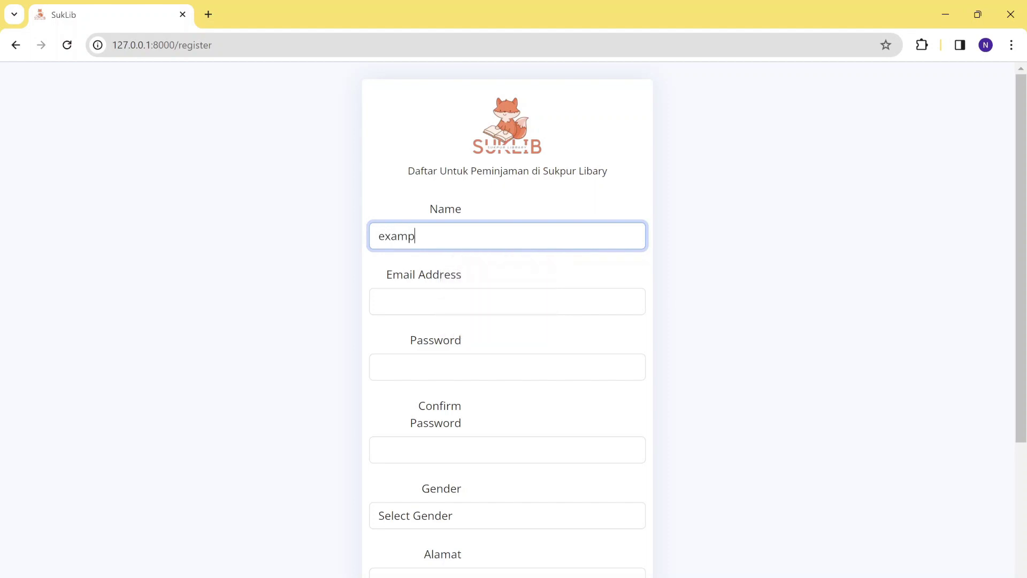
{"action": "type", "text": "le member"}
{"action": "scroll", "coordinate": [476, 272], "scroll_direction": "down", "scroll_amount": 1}
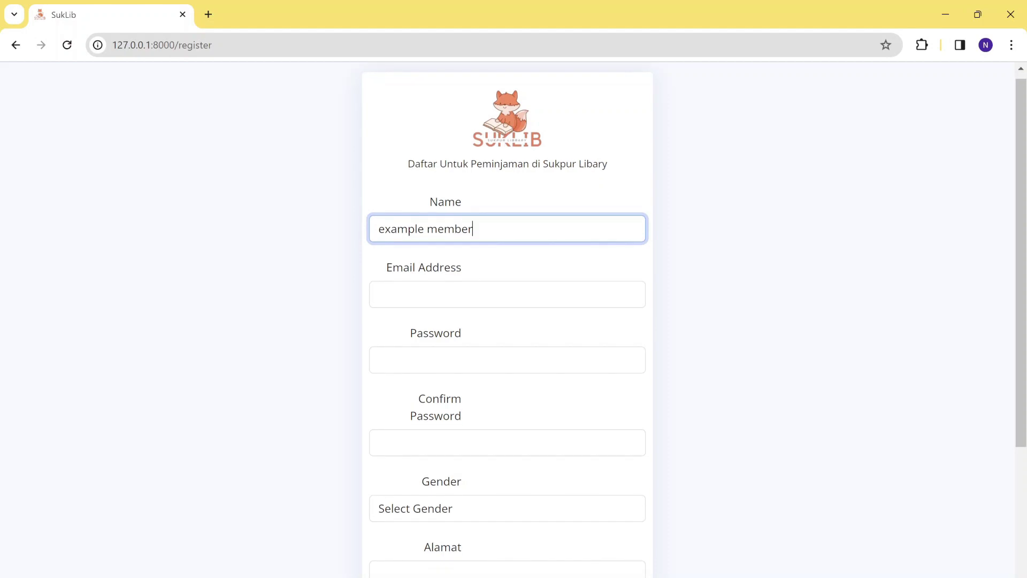
{"action": "left_click", "coordinate": [476, 295]}
{"action": "scroll", "coordinate": [466, 303], "scroll_direction": "down", "scroll_amount": 1}
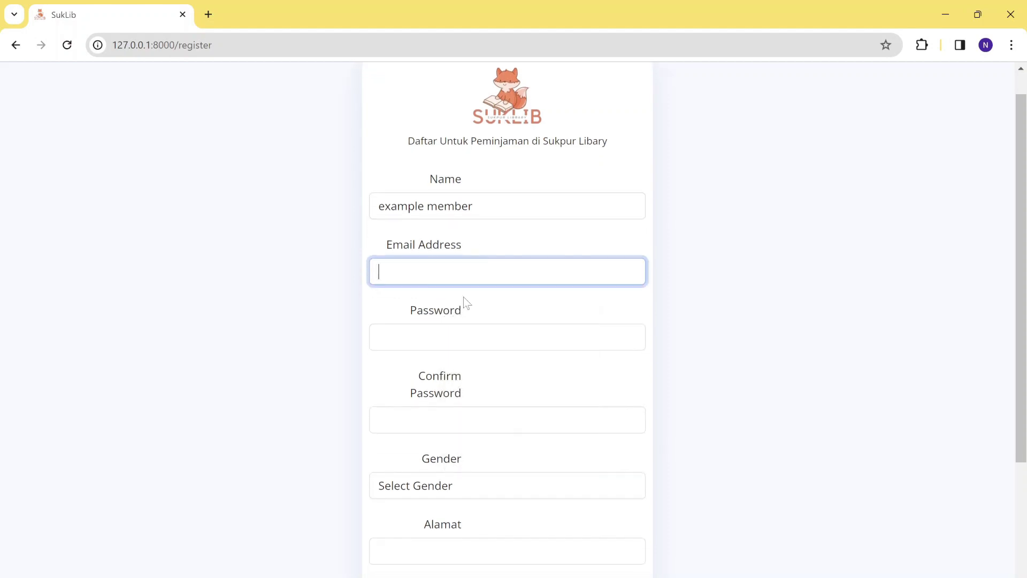
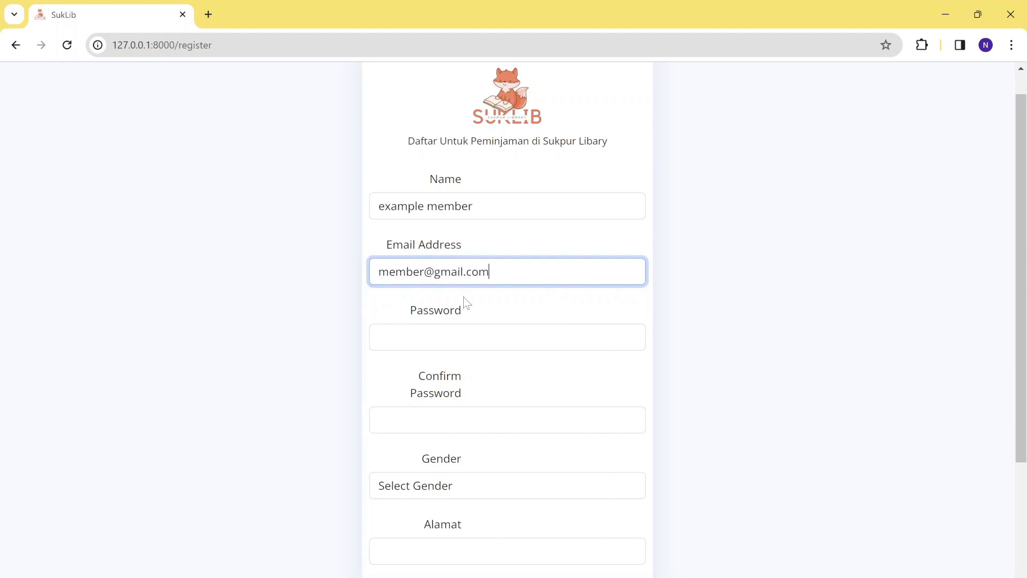
{"action": "scroll", "coordinate": [467, 303], "scroll_direction": "down", "scroll_amount": 1}
{"action": "key", "text": "Tab"}
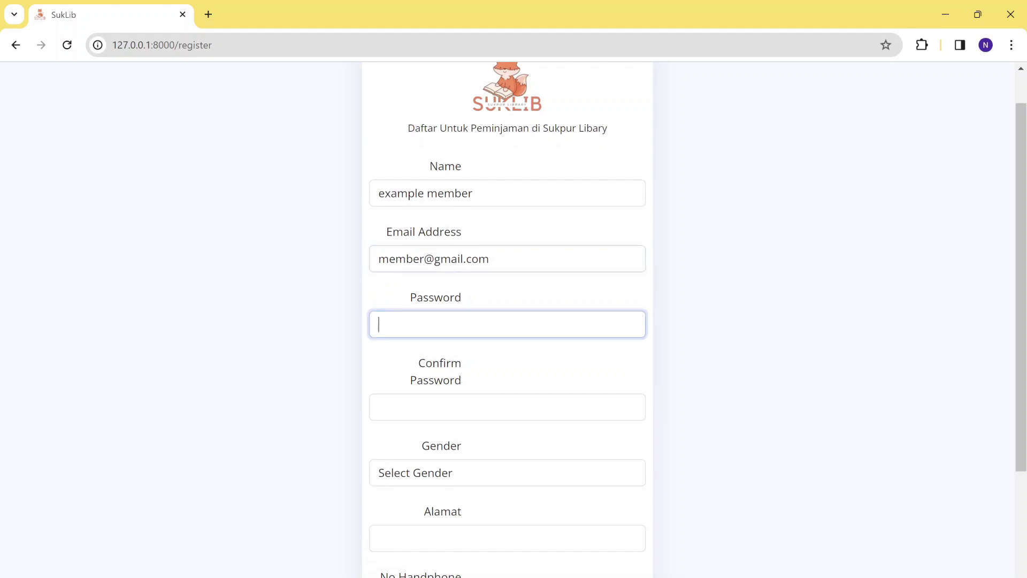
{"action": "type", "text": "••"}
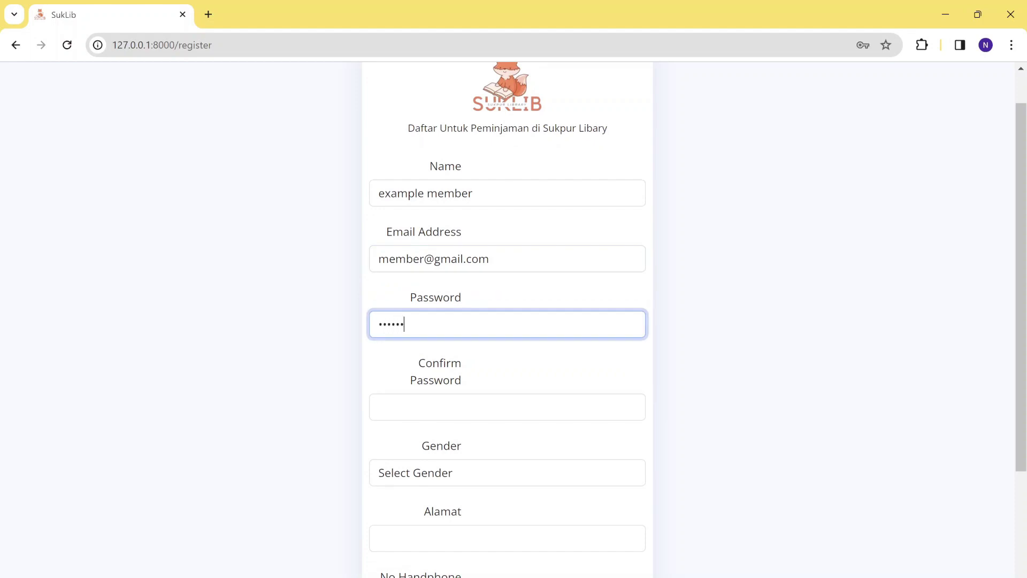
{"action": "type", "text": "••••••"}
{"action": "scroll", "coordinate": [507, 321], "scroll_direction": "down", "scroll_amount": 1}
{"action": "key", "text": "Tab"}
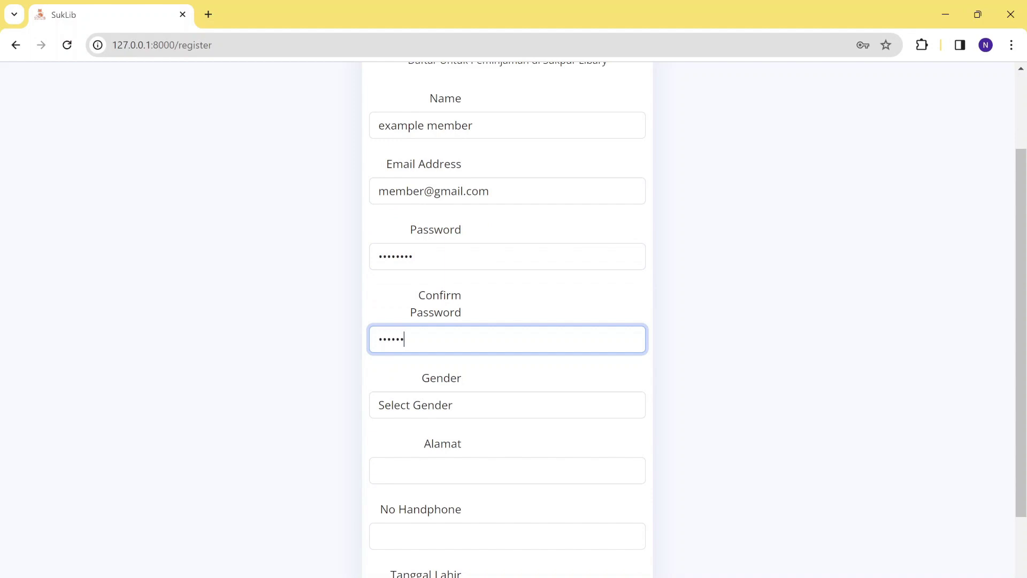
Set gender to Perempuan, address to Bandung, and fill the phone number from the saved suggestion.
{"action": "scroll", "coordinate": [454, 344], "scroll_direction": "down", "scroll_amount": 2}
{"action": "left_click", "coordinate": [453, 286]}
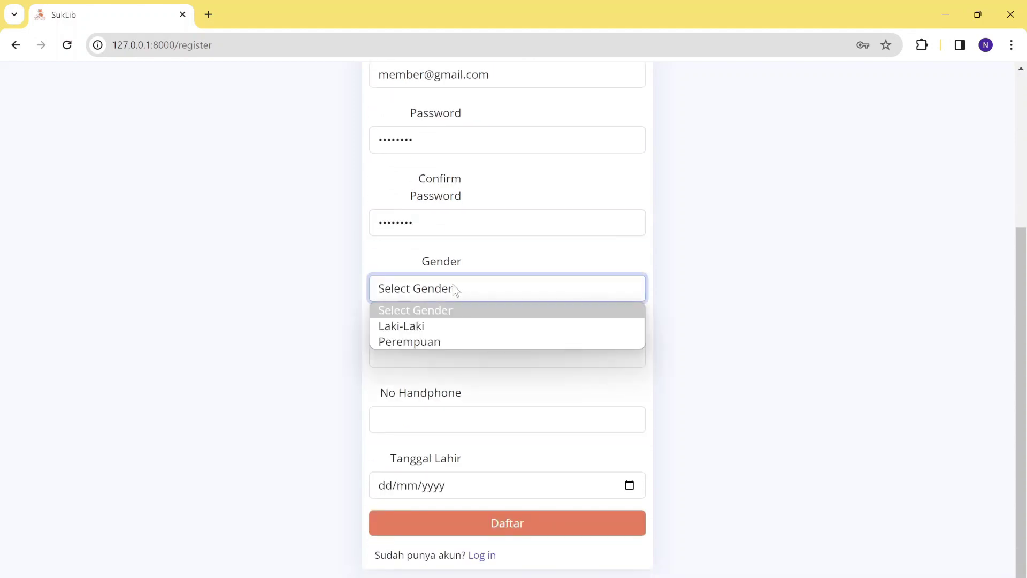
{"action": "left_click", "coordinate": [466, 342]}
{"action": "left_click", "coordinate": [466, 353]}
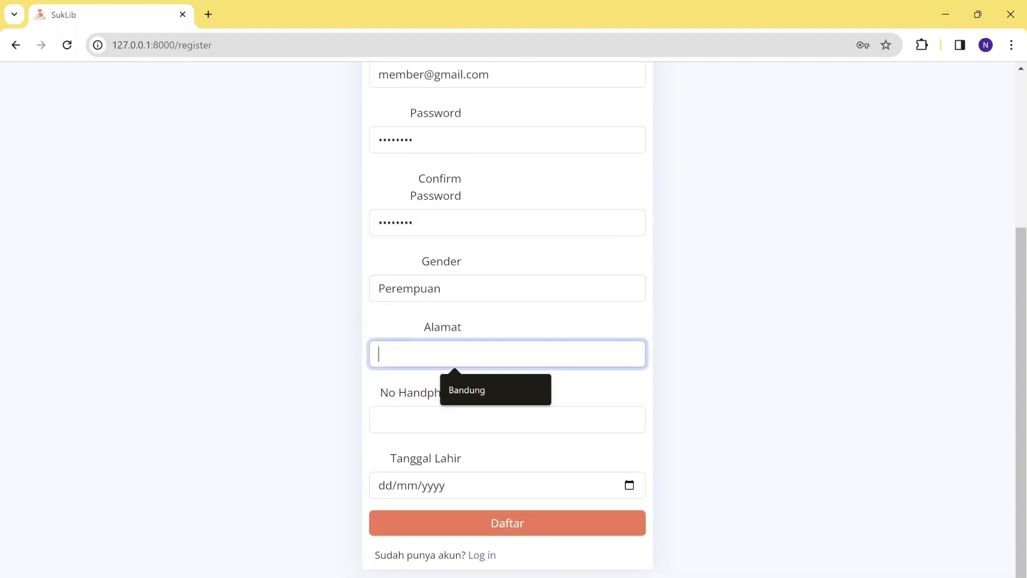
{"action": "left_click", "coordinate": [468, 390]}
{"action": "left_click", "coordinate": [472, 420]}
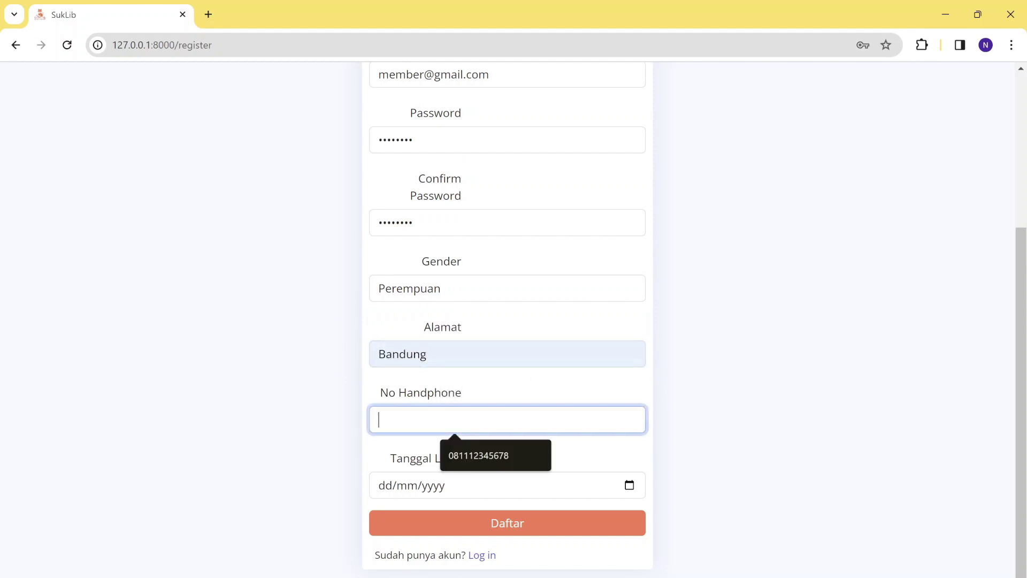
{"action": "left_click", "coordinate": [477, 454]}
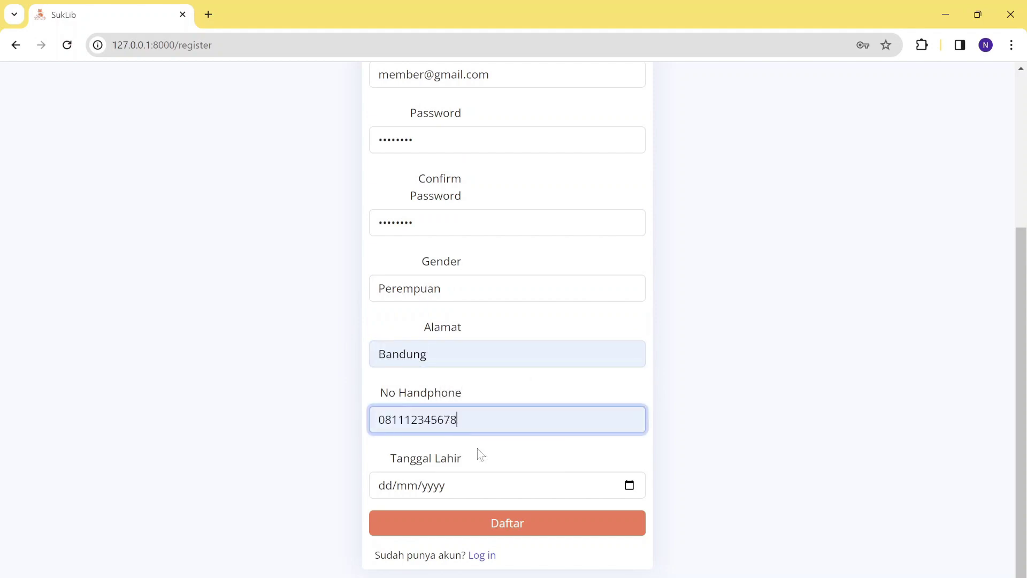
{"action": "left_click", "coordinate": [625, 495]}
{"action": "left_click", "coordinate": [428, 289]}
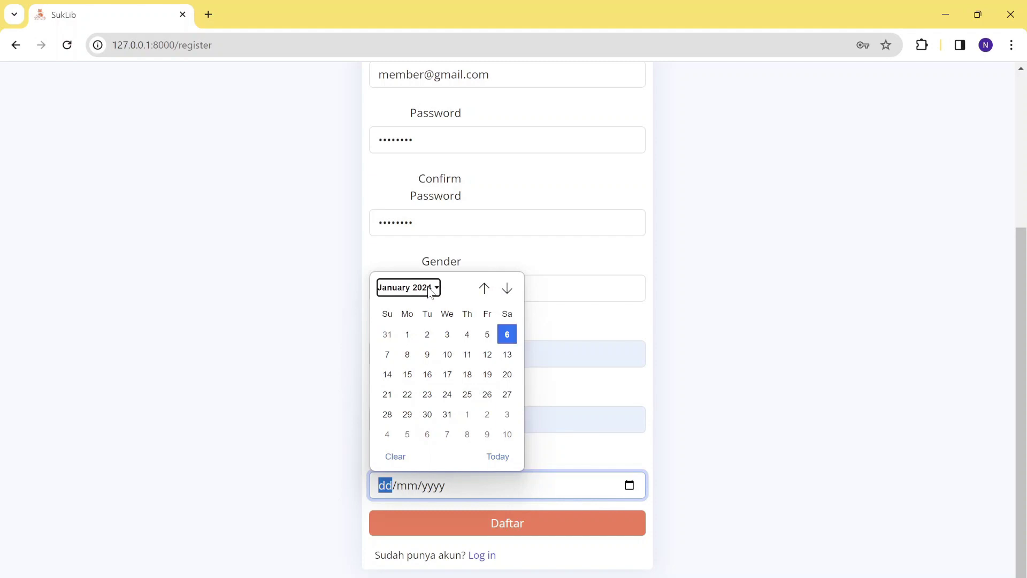
{"action": "scroll", "coordinate": [442, 374], "scroll_direction": "up", "scroll_amount": 3}
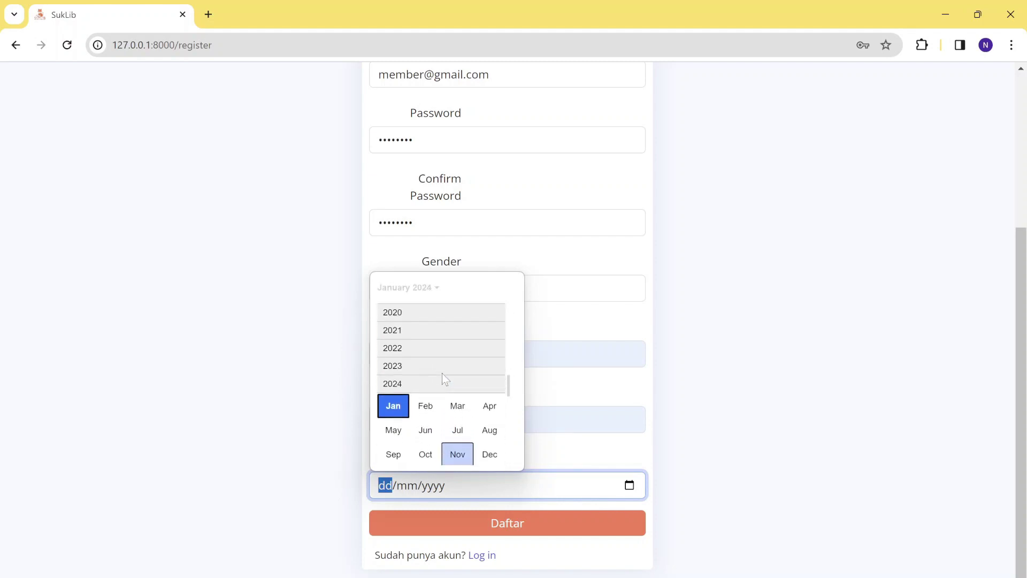
{"action": "scroll", "coordinate": [442, 374], "scroll_direction": "up", "scroll_amount": 5}
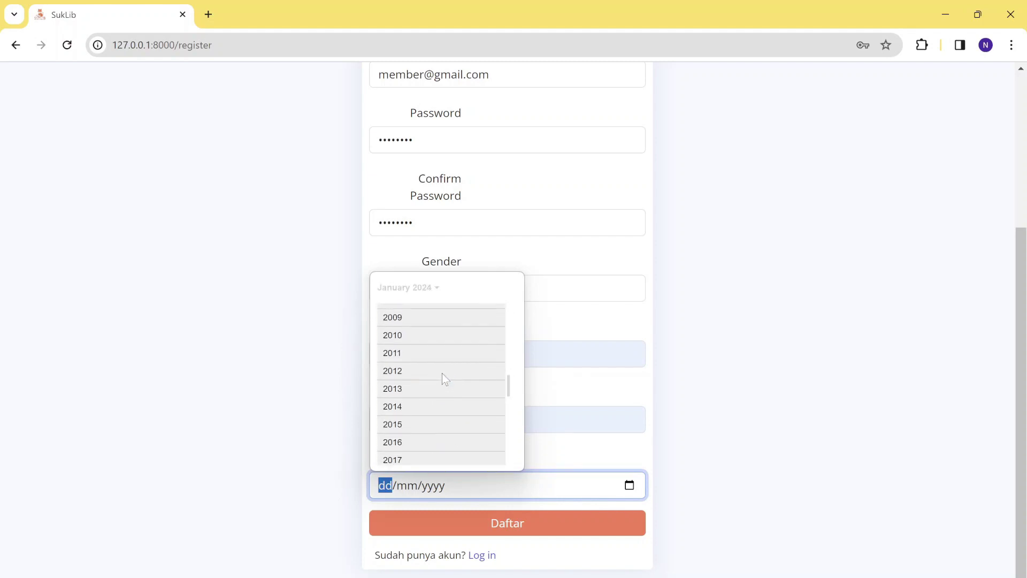
{"action": "scroll", "coordinate": [442, 379], "scroll_direction": "up", "scroll_amount": 1}
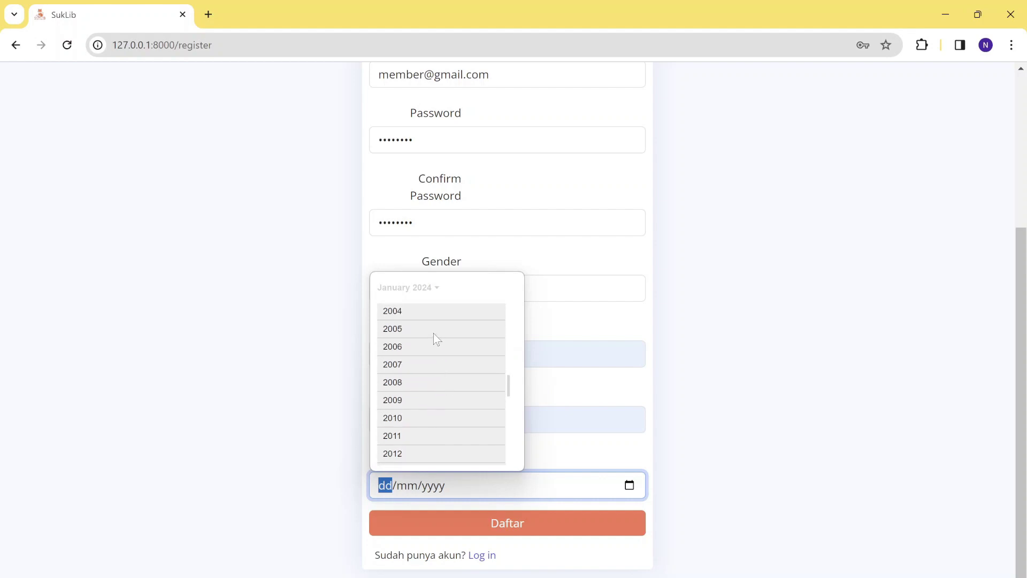
{"action": "left_click", "coordinate": [428, 314]}
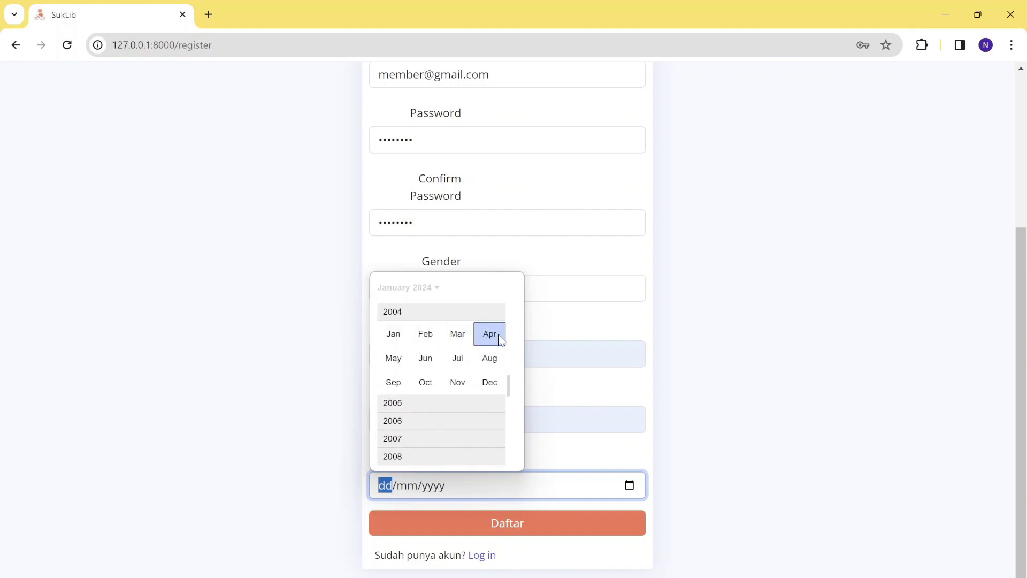
{"action": "left_click", "coordinate": [499, 334]}
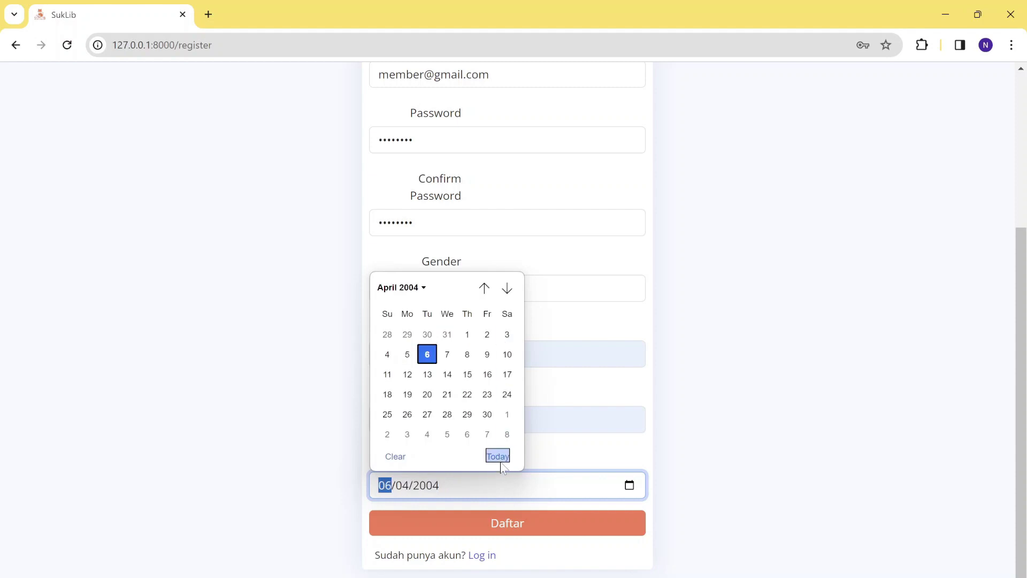
{"action": "left_click", "coordinate": [427, 355]}
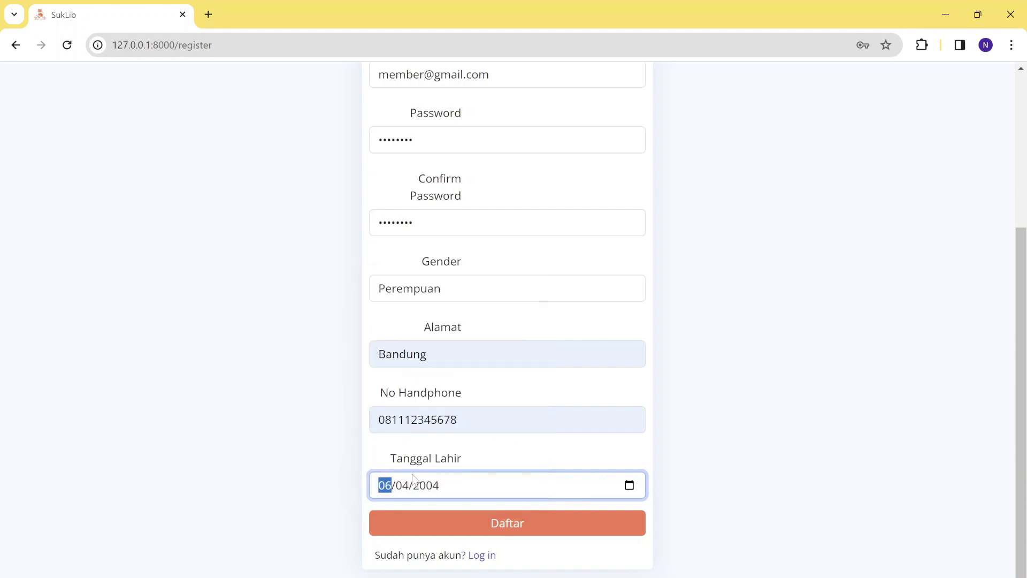
{"action": "scroll", "coordinate": [576, 209], "scroll_direction": "up", "scroll_amount": 4}
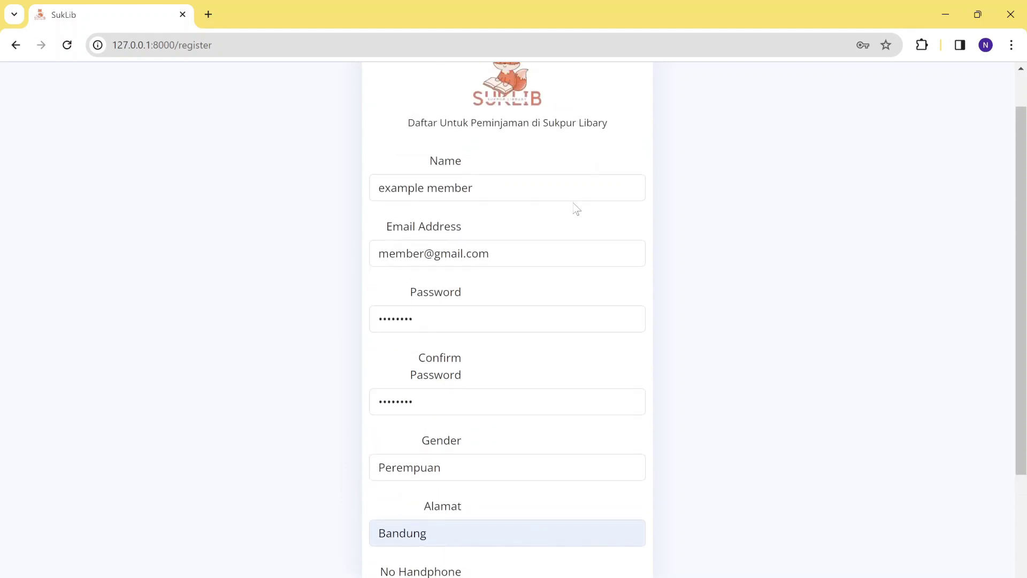
{"action": "scroll", "coordinate": [575, 209], "scroll_direction": "down", "scroll_amount": 5}
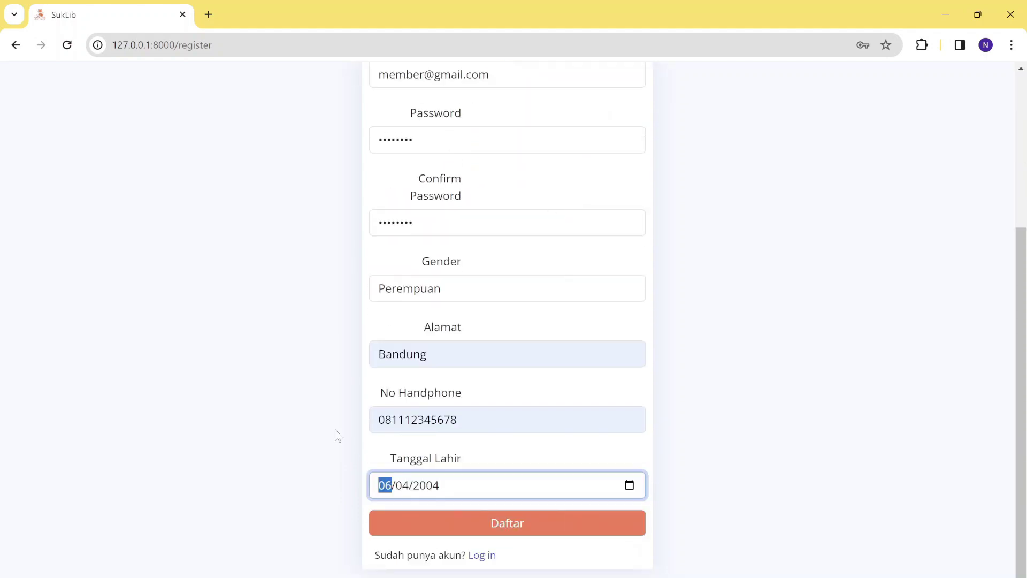
{"action": "left_click", "coordinate": [476, 522]}
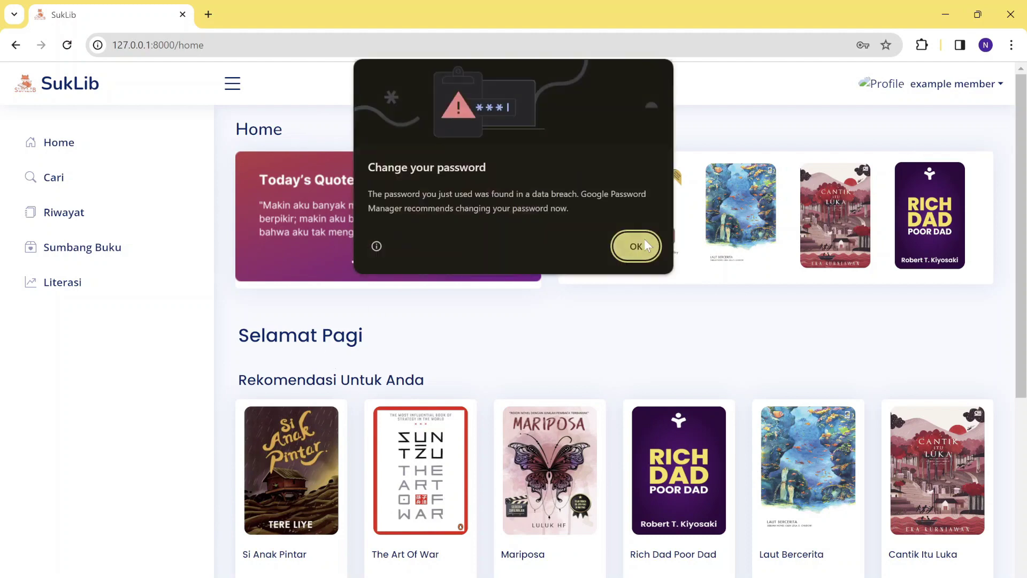
Dismiss Chrome's password warning and sign out of the new member account.
{"action": "left_click", "coordinate": [635, 246]}
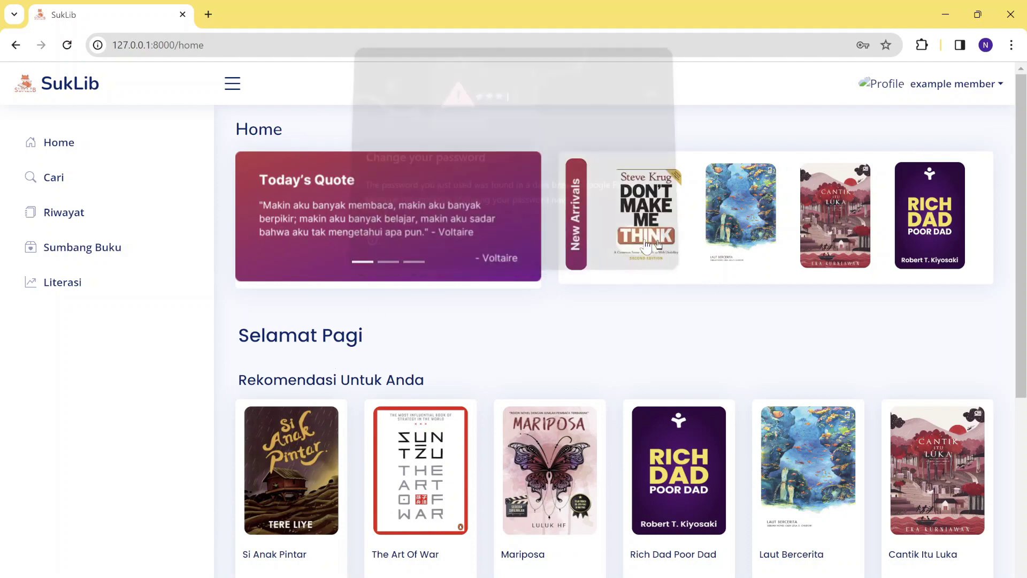
{"action": "left_click", "coordinate": [950, 95]}
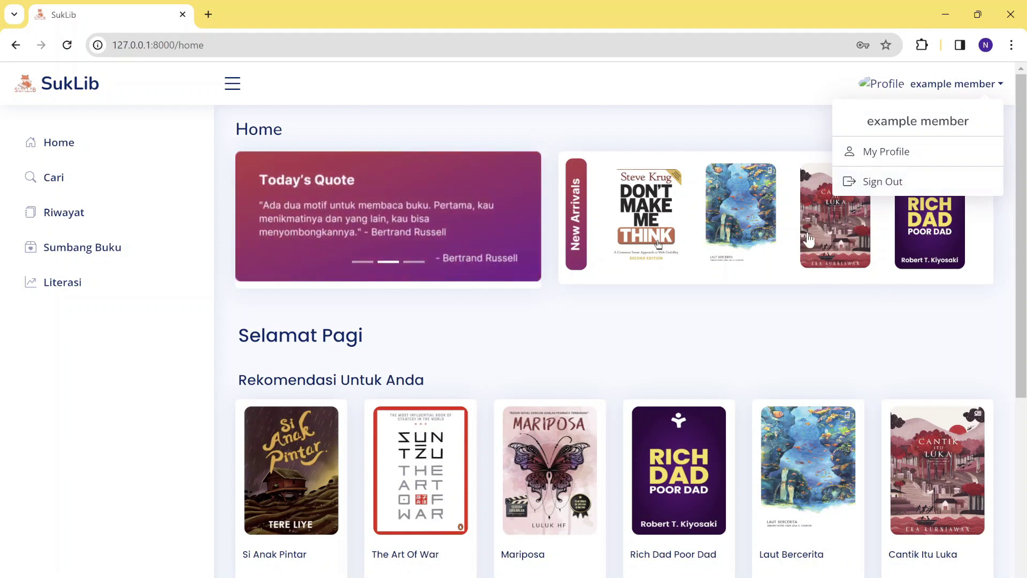
{"action": "left_click", "coordinate": [879, 185]}
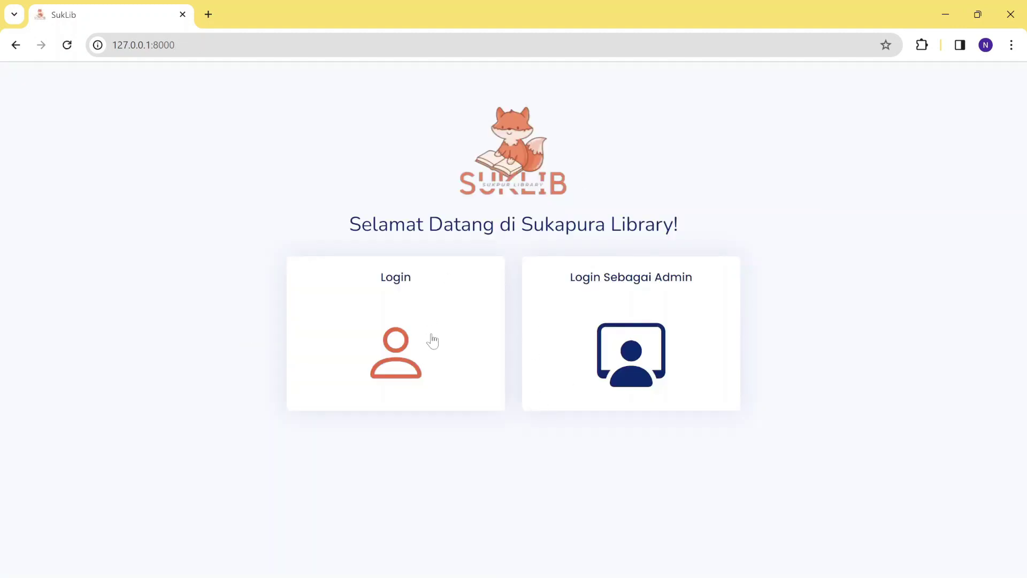
Log in as a member using the saved e-mail suggestion and the account password.
{"action": "left_click", "coordinate": [432, 341]}
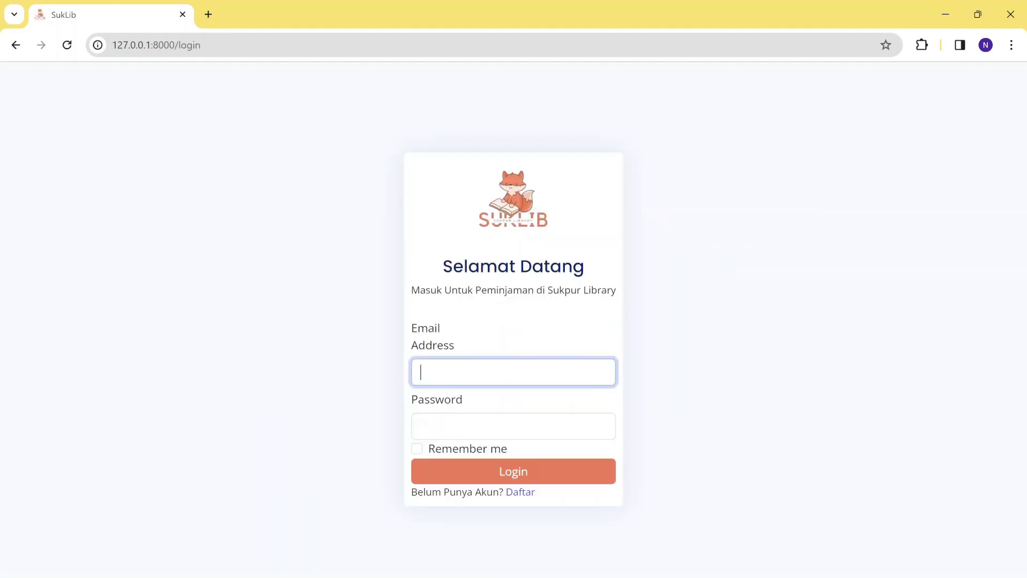
{"action": "type", "text": "hye"}
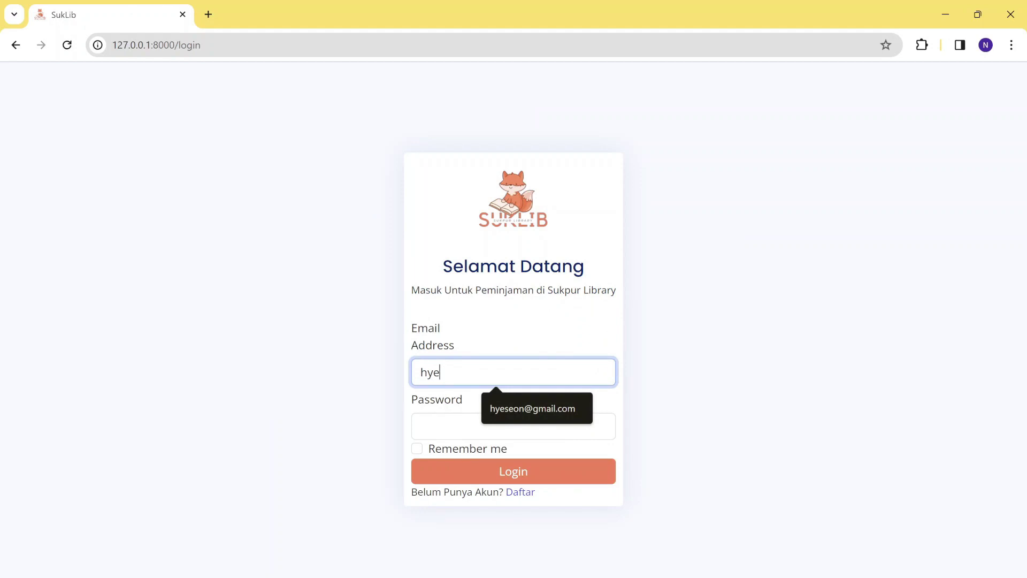
{"action": "left_click", "coordinate": [515, 418]}
{"action": "left_click", "coordinate": [515, 418]}
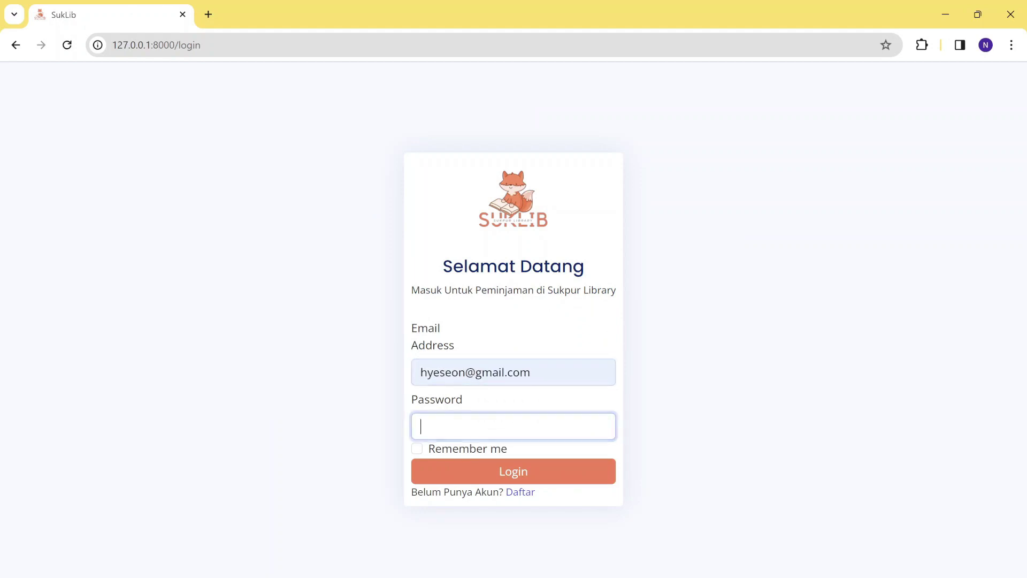
{"action": "type", "text": "a"}
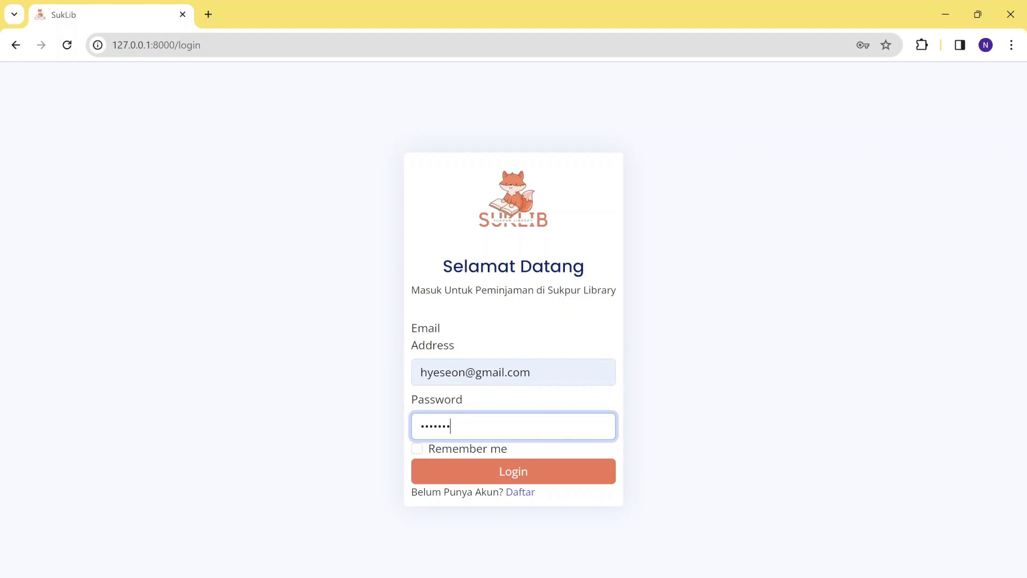
{"action": "left_click", "coordinate": [546, 478]}
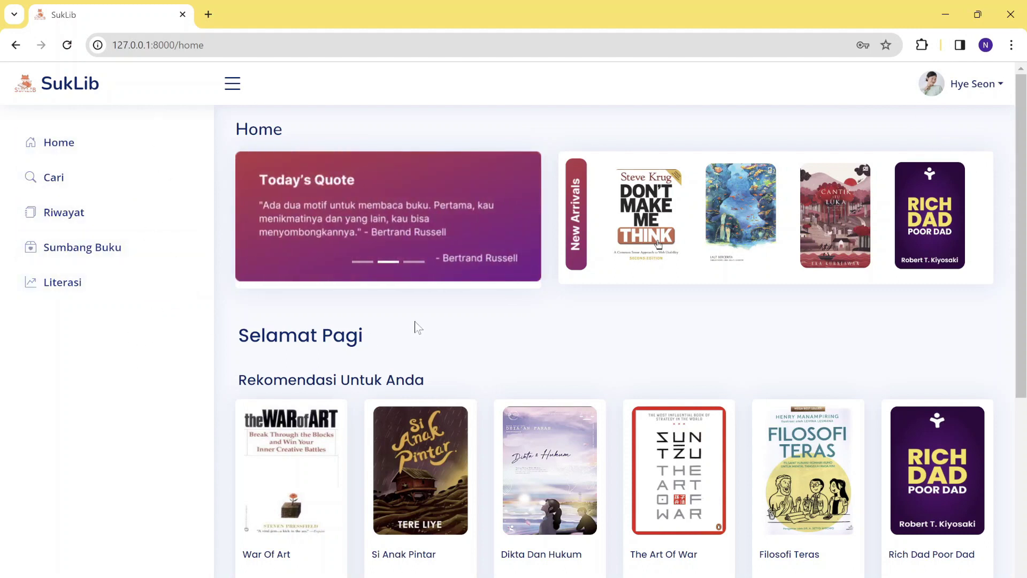
Browse the Home recommendations and recent reads, then open Laut Bercerita from New Arrivals.
{"action": "scroll", "coordinate": [415, 325], "scroll_direction": "down", "scroll_amount": 1}
{"action": "scroll", "coordinate": [415, 325], "scroll_direction": "up", "scroll_amount": 1}
{"action": "scroll", "coordinate": [416, 443], "scroll_direction": "down", "scroll_amount": 5}
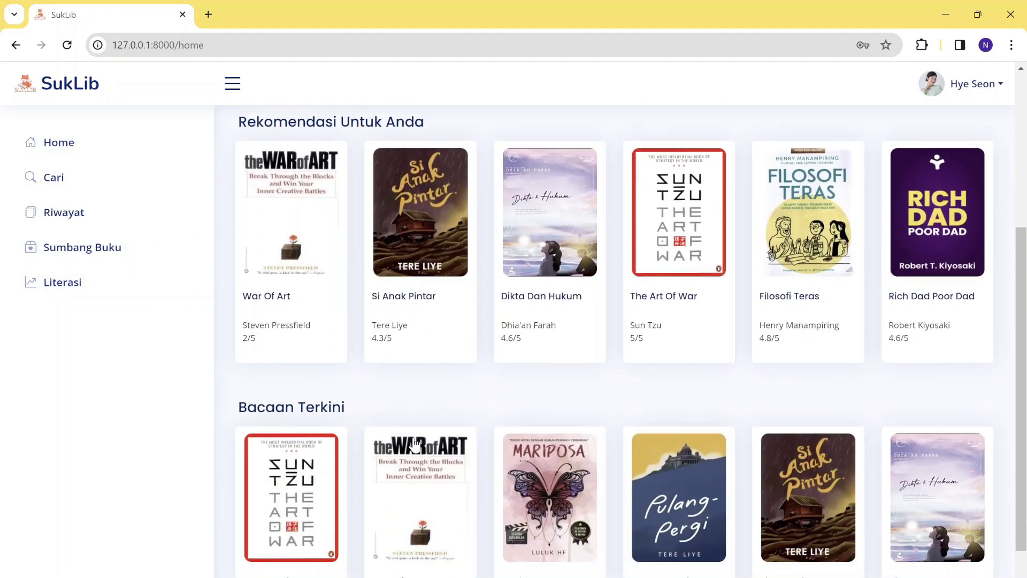
{"action": "scroll", "coordinate": [415, 443], "scroll_direction": "down", "scroll_amount": 1}
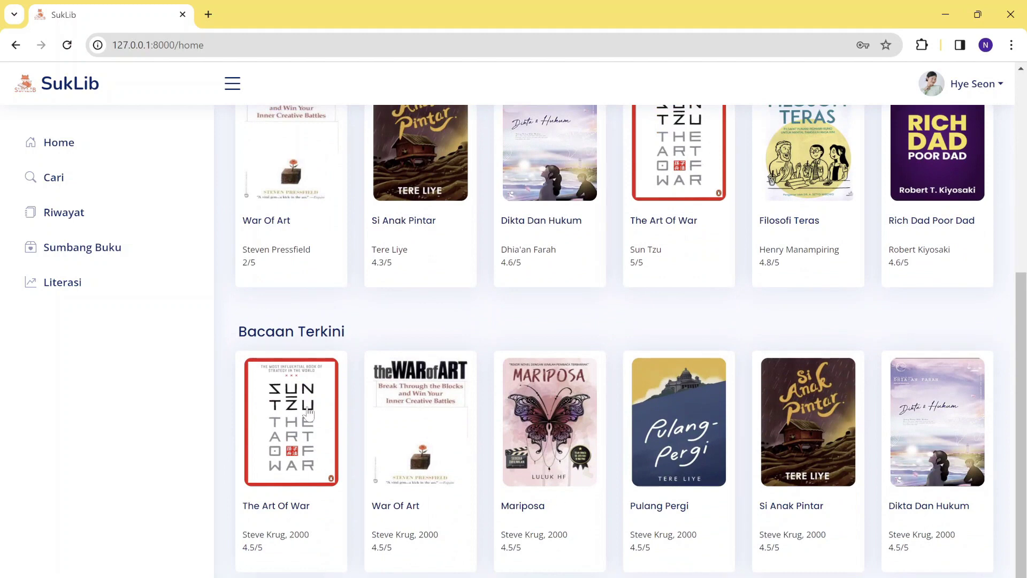
{"action": "scroll", "coordinate": [706, 404], "scroll_direction": "up", "scroll_amount": 4}
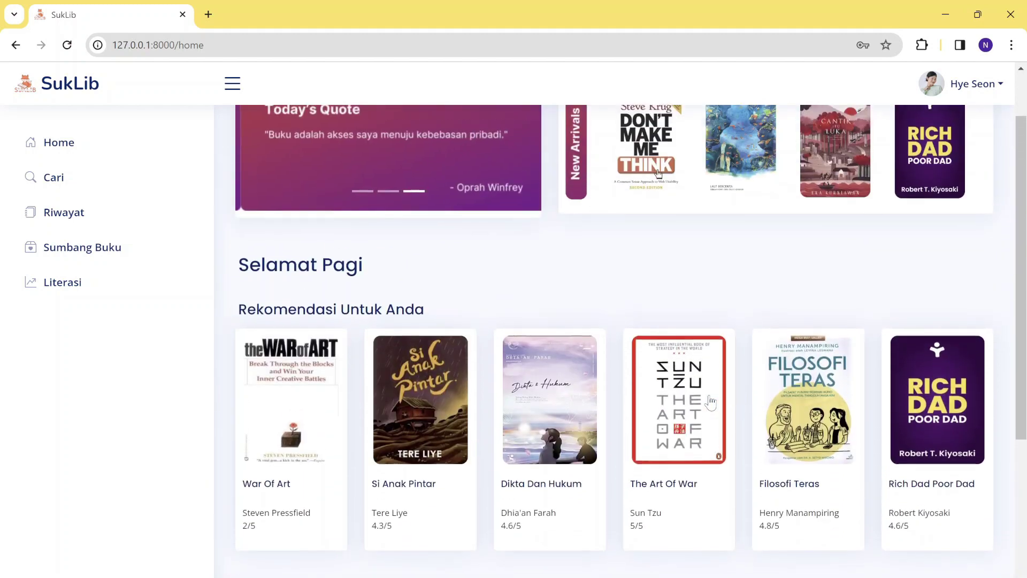
{"action": "scroll", "coordinate": [710, 402], "scroll_direction": "up", "scroll_amount": 1}
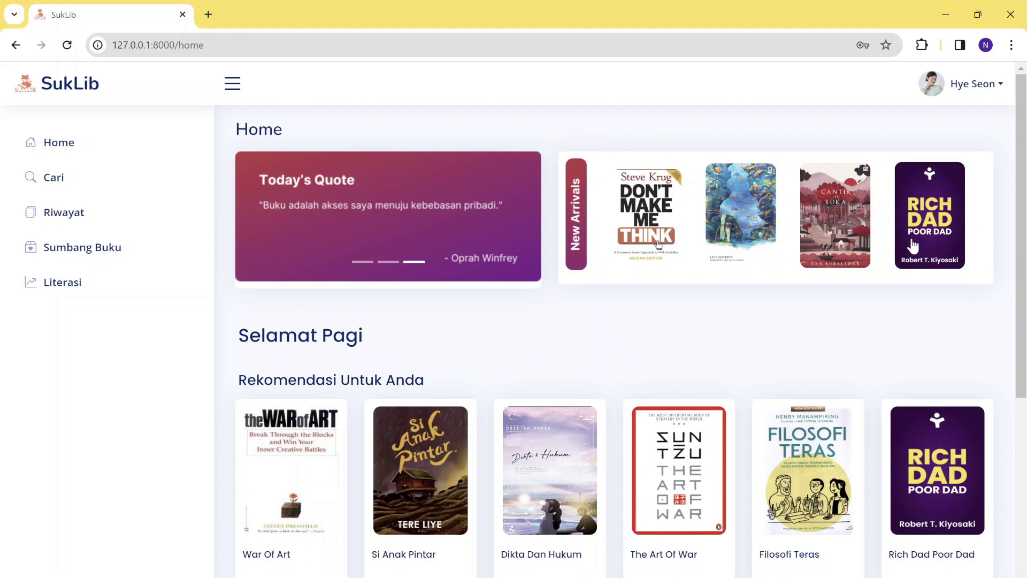
{"action": "scroll", "coordinate": [566, 405], "scroll_direction": "down", "scroll_amount": 1}
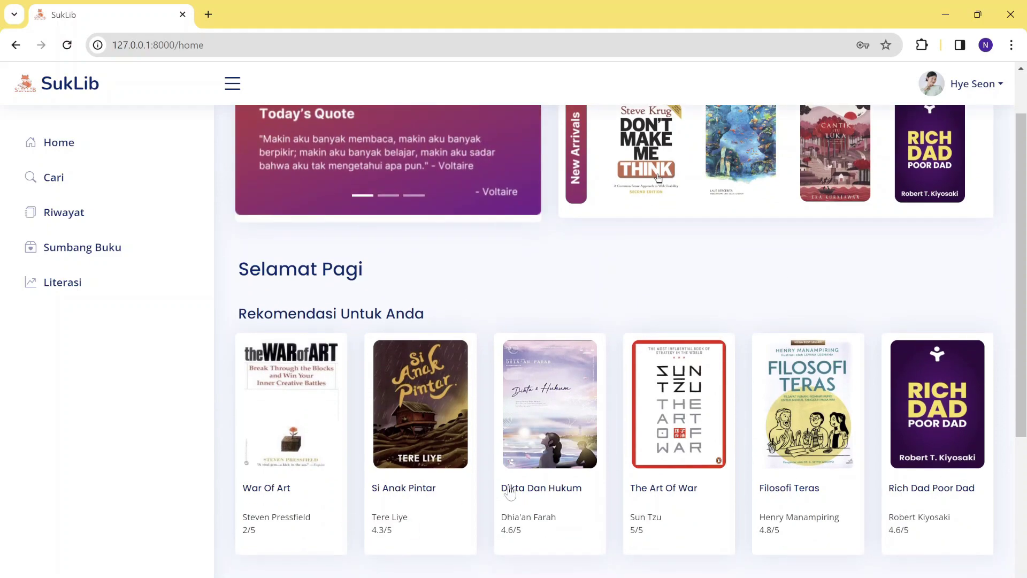
{"action": "scroll", "coordinate": [510, 491], "scroll_direction": "down", "scroll_amount": 5}
{"action": "scroll", "coordinate": [510, 491], "scroll_direction": "up", "scroll_amount": 6}
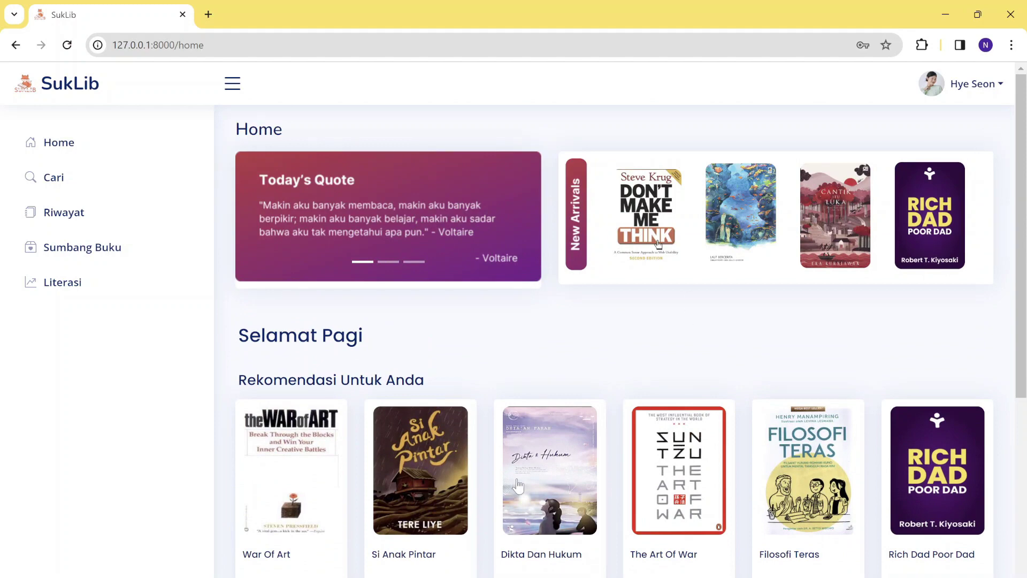
{"action": "scroll", "coordinate": [517, 485], "scroll_direction": "down", "scroll_amount": 1}
{"action": "scroll", "coordinate": [517, 484], "scroll_direction": "up", "scroll_amount": 1}
{"action": "scroll", "coordinate": [620, 458], "scroll_direction": "down", "scroll_amount": 1}
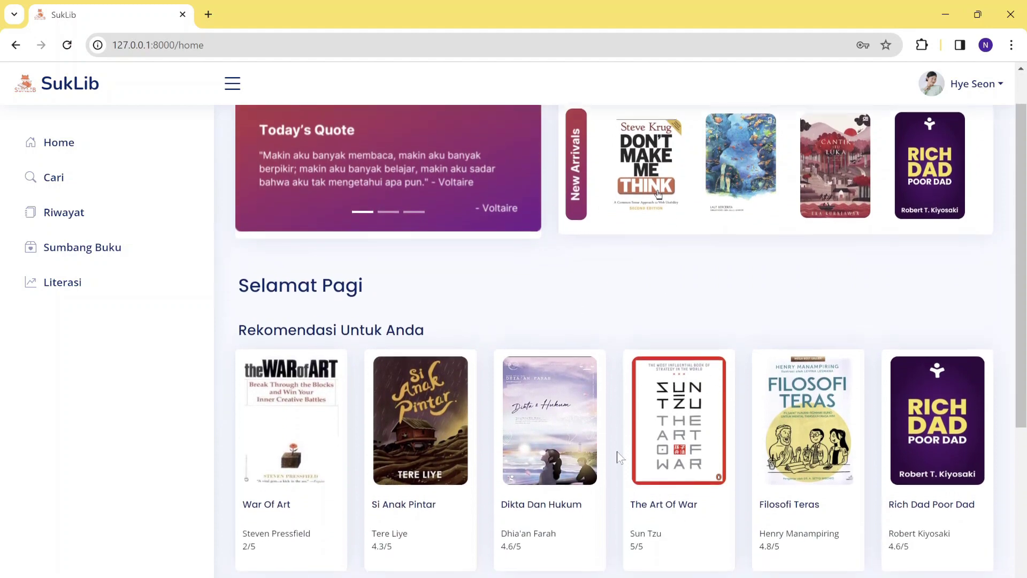
{"action": "scroll", "coordinate": [619, 457], "scroll_direction": "up", "scroll_amount": 1}
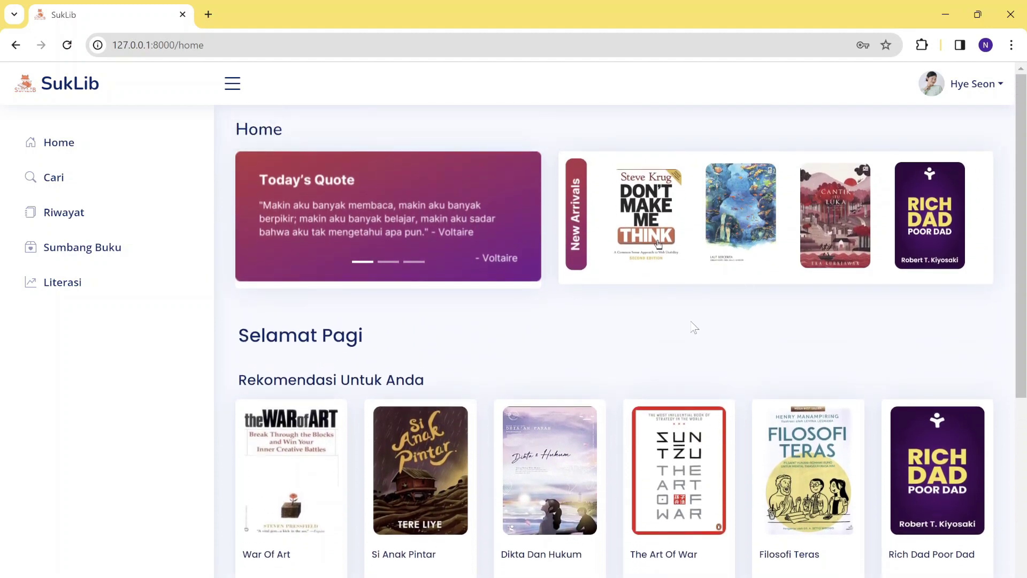
{"action": "left_click", "coordinate": [750, 205]}
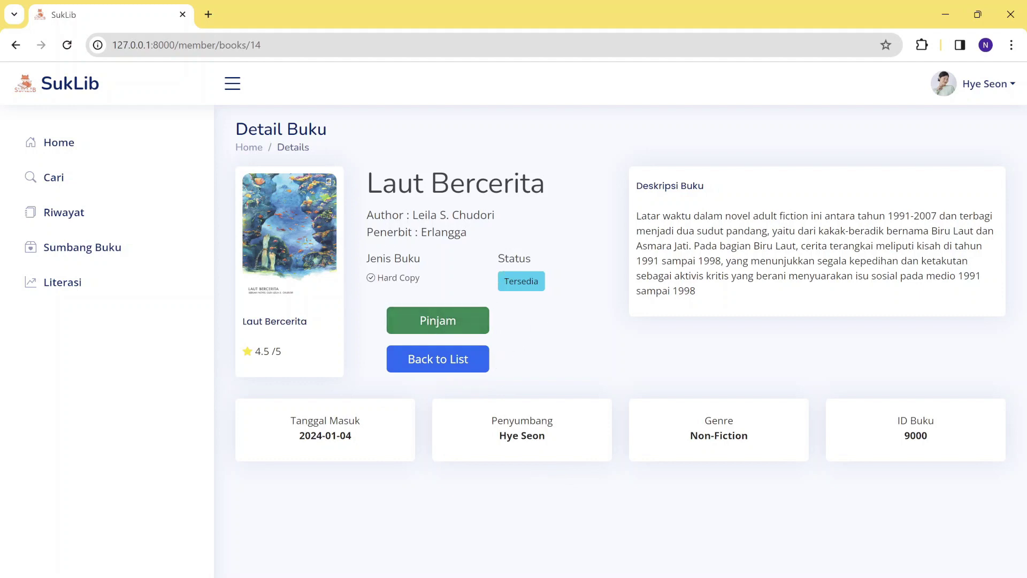
{"action": "left_click", "coordinate": [436, 361]}
{"action": "scroll", "coordinate": [485, 375], "scroll_direction": "down", "scroll_amount": 4}
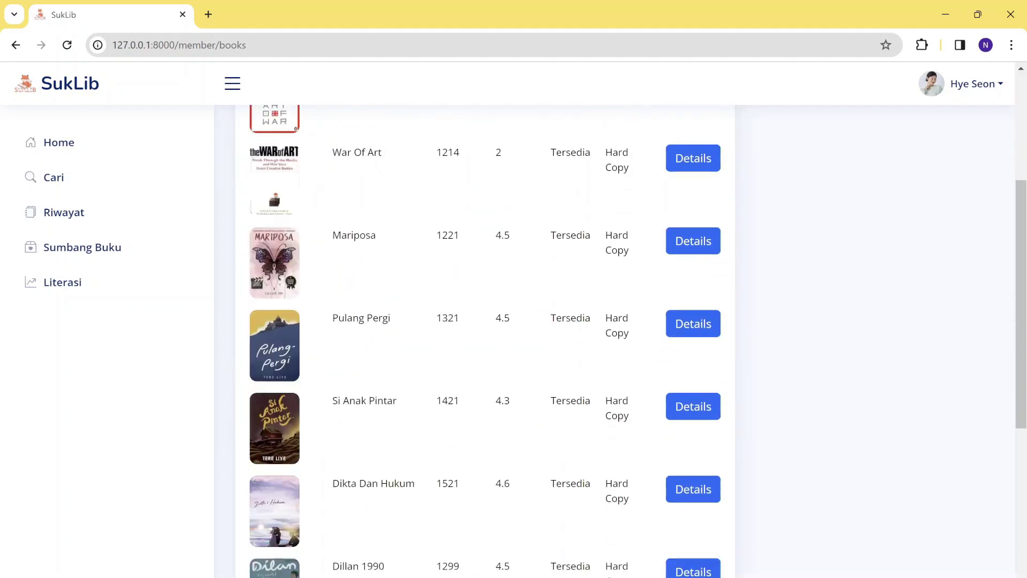
{"action": "scroll", "coordinate": [485, 374], "scroll_direction": "up", "scroll_amount": 4}
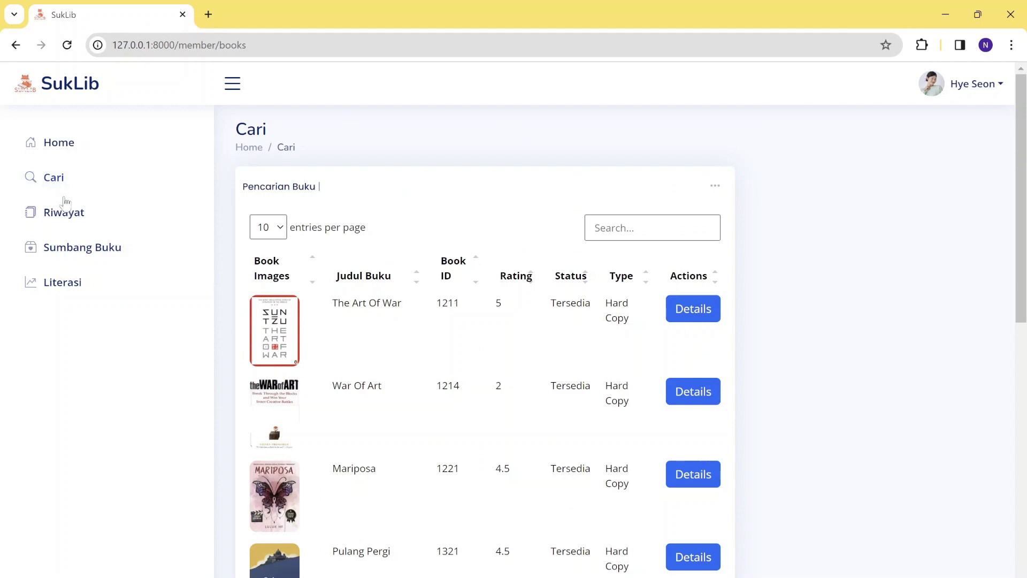
{"action": "left_click", "coordinate": [59, 194]}
{"action": "scroll", "coordinate": [405, 261], "scroll_direction": "down", "scroll_amount": 10}
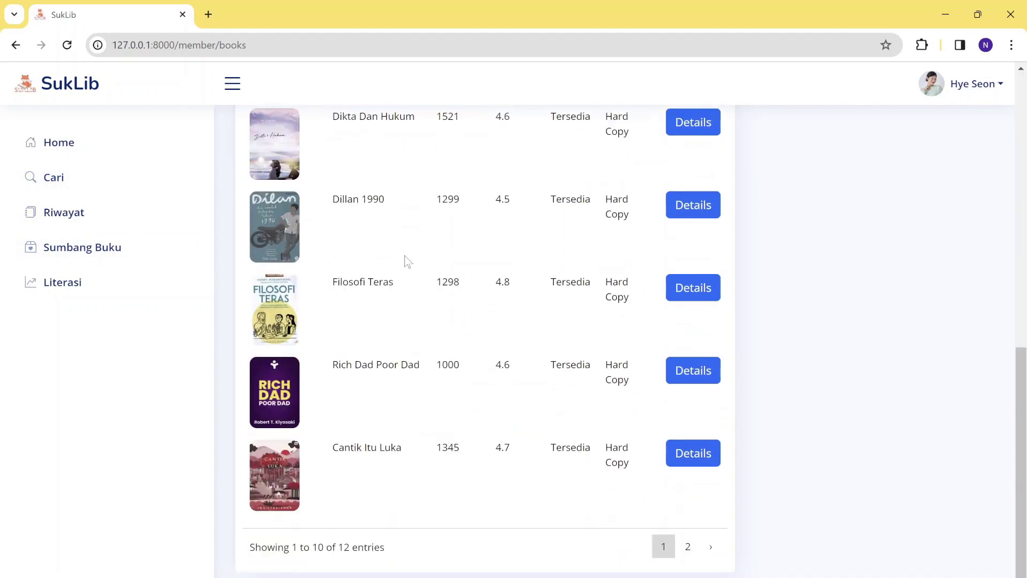
{"action": "scroll", "coordinate": [407, 261], "scroll_direction": "up", "scroll_amount": 9}
{"action": "scroll", "coordinate": [407, 261], "scroll_direction": "up", "scroll_amount": 2}
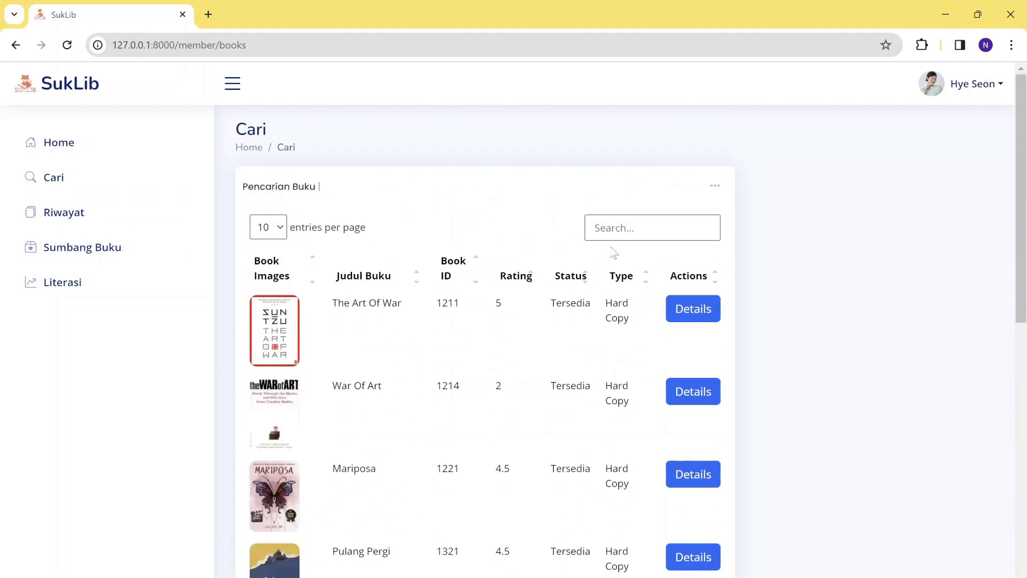
{"action": "left_click", "coordinate": [600, 228]}
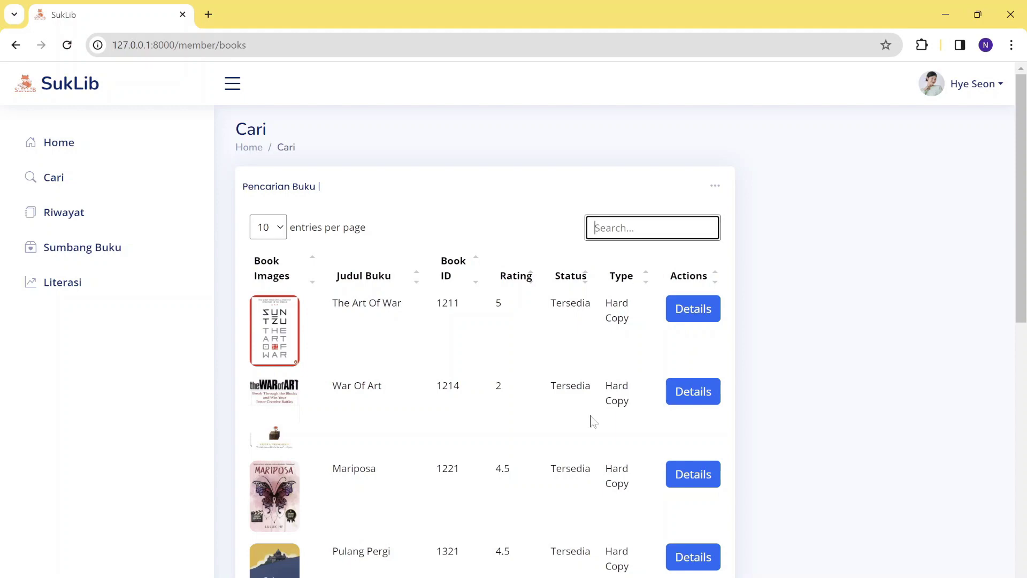
{"action": "scroll", "coordinate": [588, 423], "scroll_direction": "down", "scroll_amount": 3}
{"action": "scroll", "coordinate": [587, 431], "scroll_direction": "up", "scroll_amount": 3}
{"action": "type", "text": "lau"}
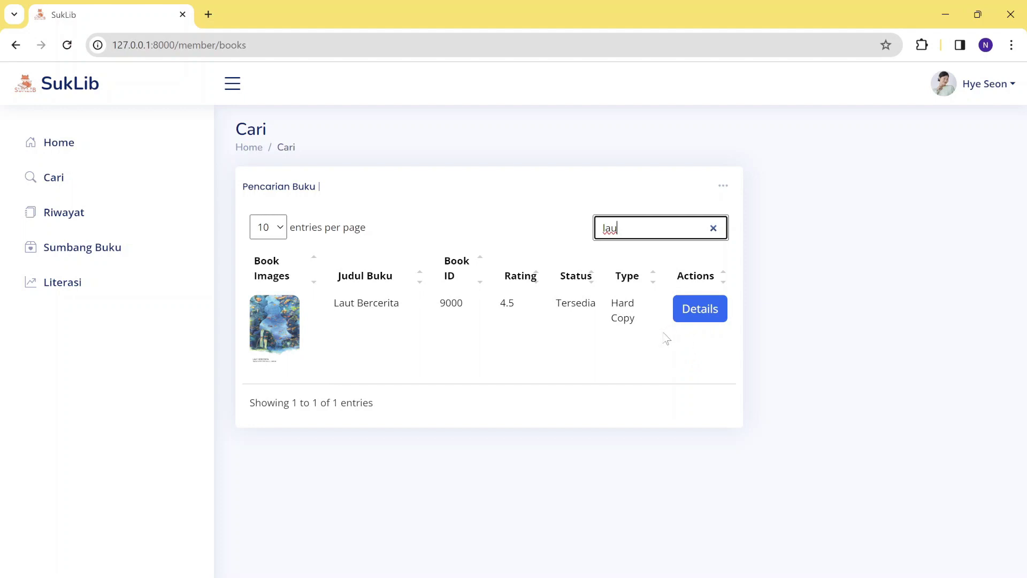
{"action": "left_click", "coordinate": [707, 319]}
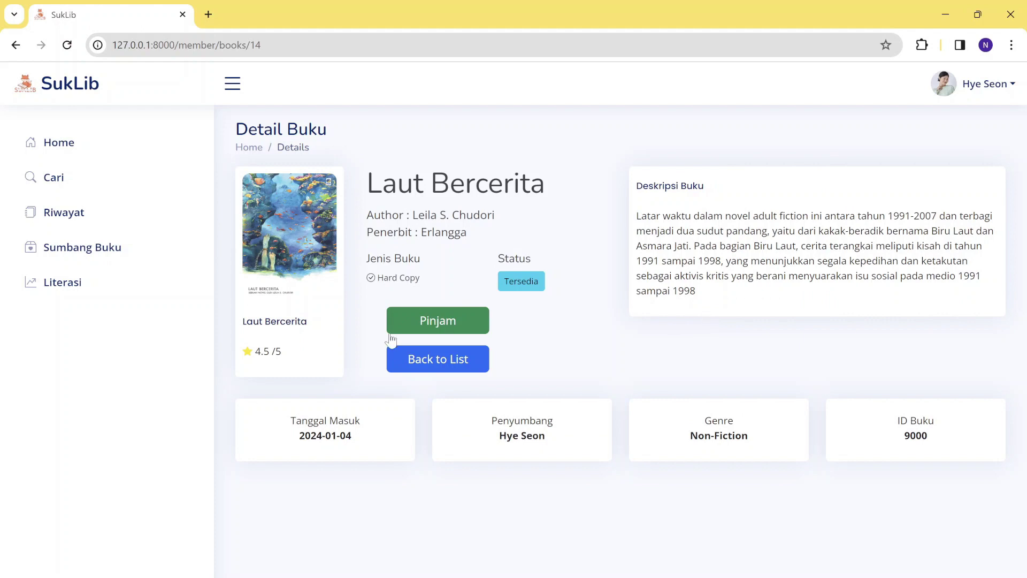
Borrow Laut Bercerita with the Peminjaman Sampai due date set to 8 January 2024.
{"action": "left_click", "coordinate": [472, 323]}
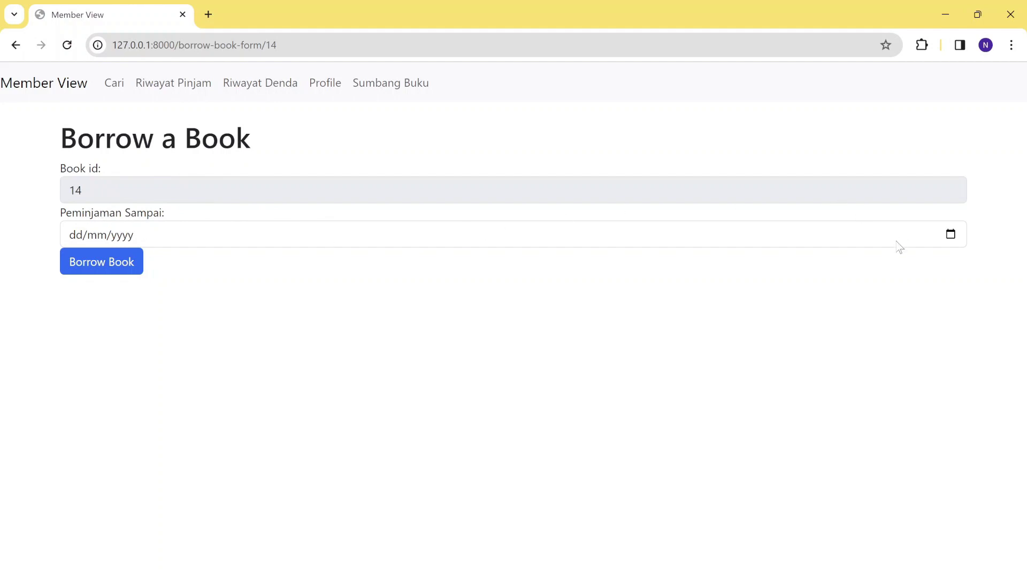
{"action": "left_click", "coordinate": [952, 236]}
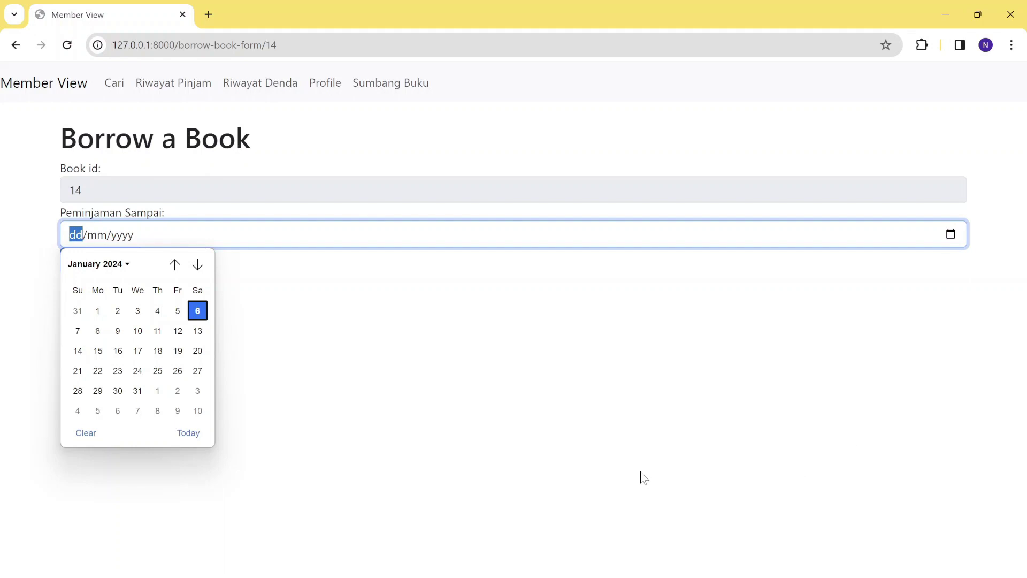
{"action": "left_click", "coordinate": [97, 331]}
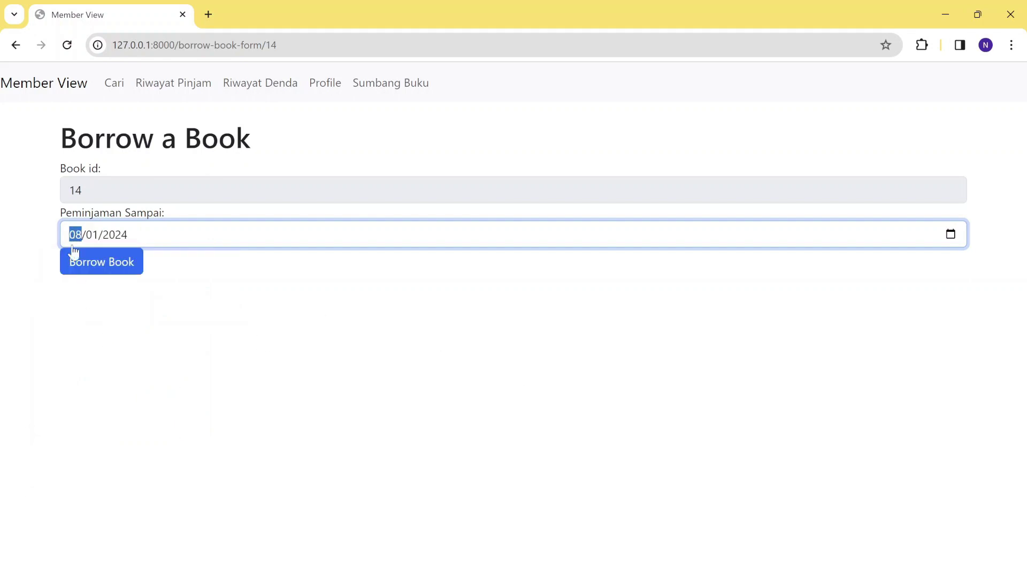
{"action": "left_click", "coordinate": [106, 266]}
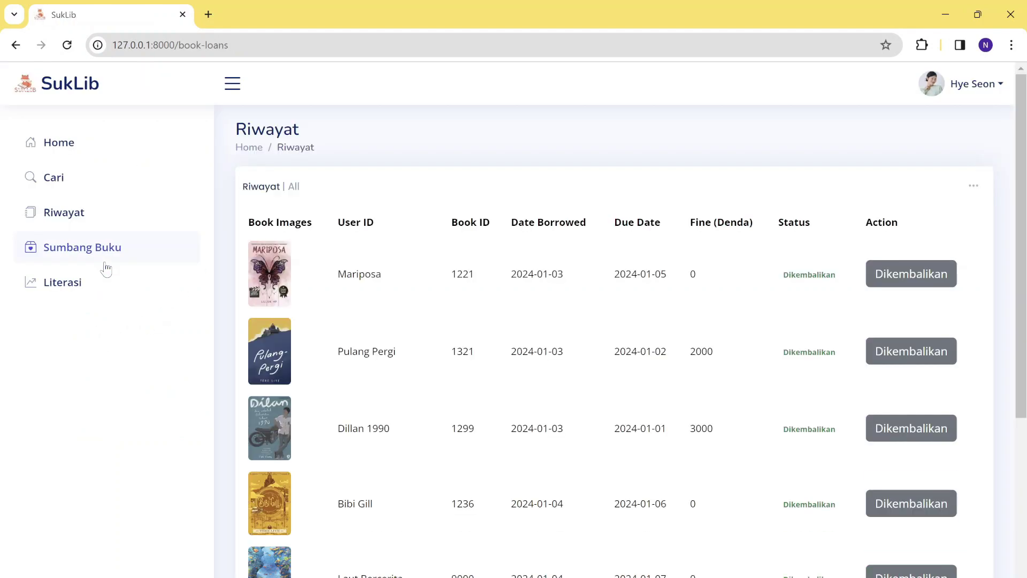
{"action": "scroll", "coordinate": [365, 373], "scroll_direction": "down", "scroll_amount": 3}
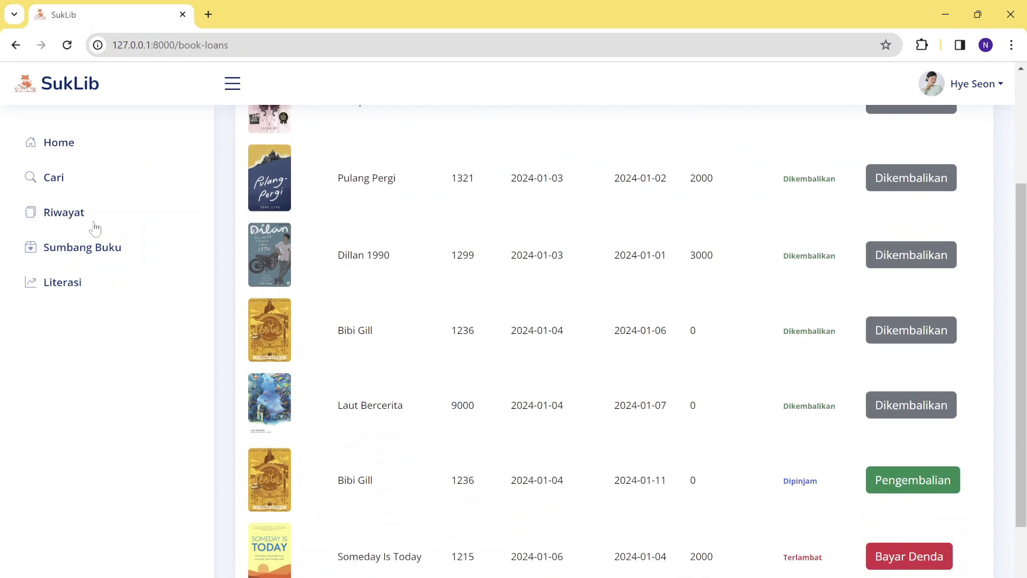
{"action": "scroll", "coordinate": [427, 369], "scroll_direction": "down", "scroll_amount": 2}
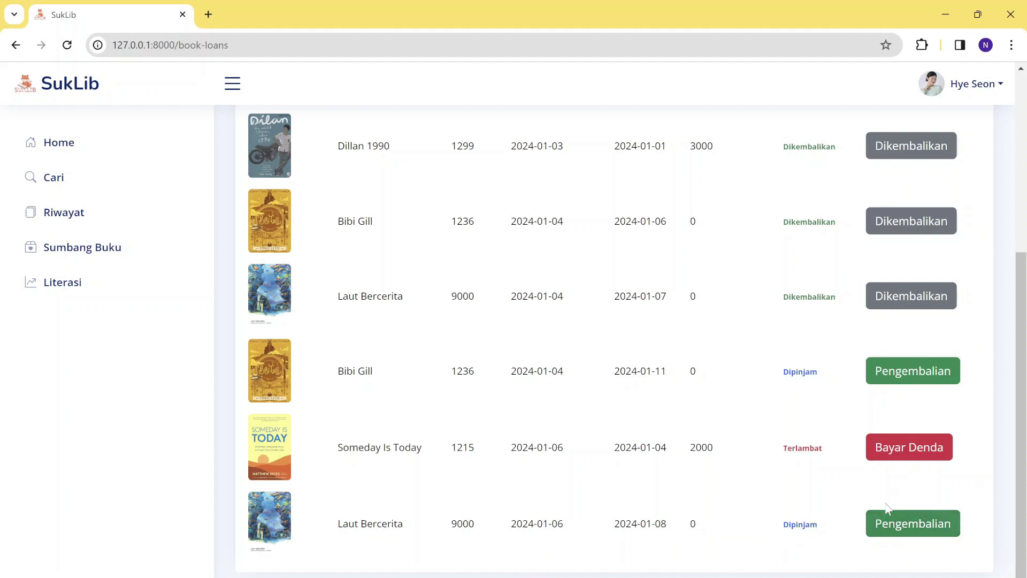
{"action": "scroll", "coordinate": [688, 442], "scroll_direction": "up", "scroll_amount": 5}
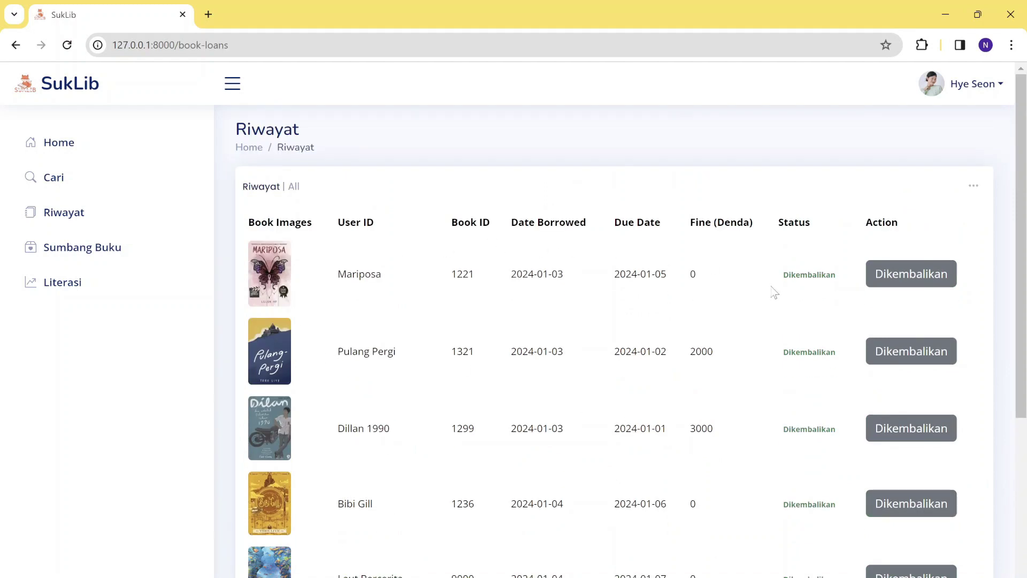
{"action": "scroll", "coordinate": [774, 292], "scroll_direction": "down", "scroll_amount": 2}
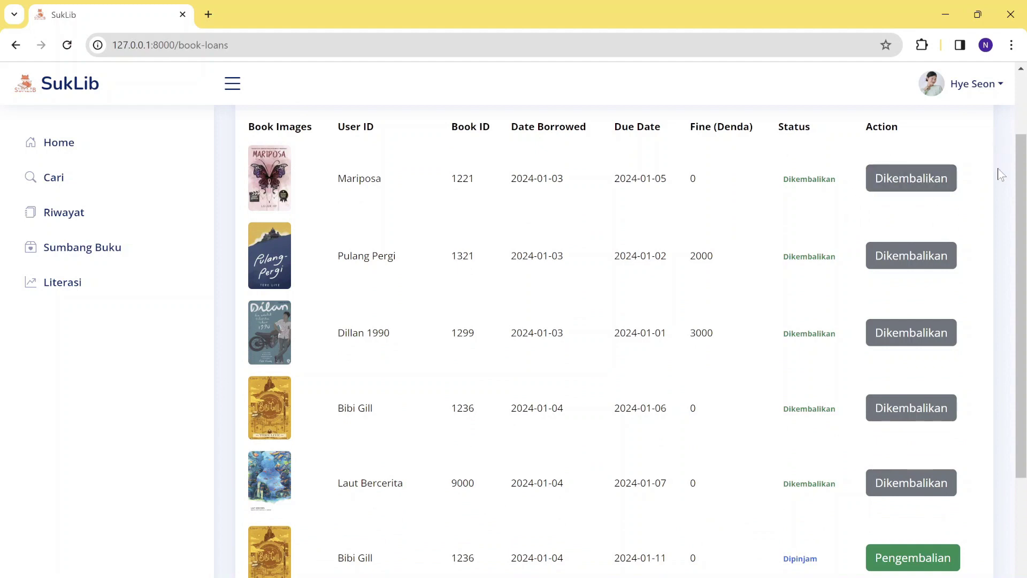
{"action": "scroll", "coordinate": [894, 271], "scroll_direction": "down", "scroll_amount": 2}
{"action": "scroll", "coordinate": [893, 269], "scroll_direction": "down", "scroll_amount": 1}
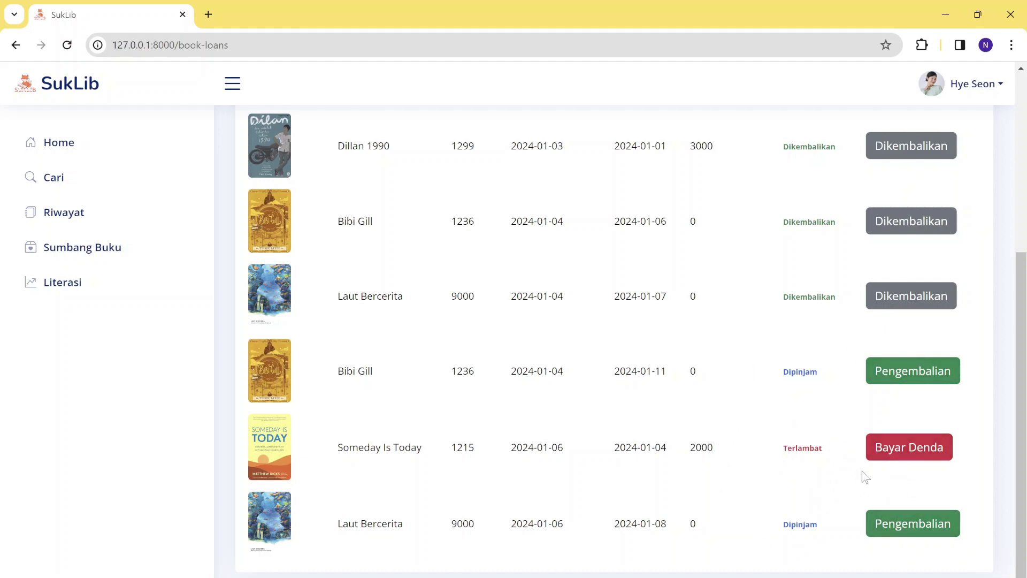
Pay the 2000 Someday Is Today fine with BNI as the payment method.
{"action": "left_click", "coordinate": [893, 459]}
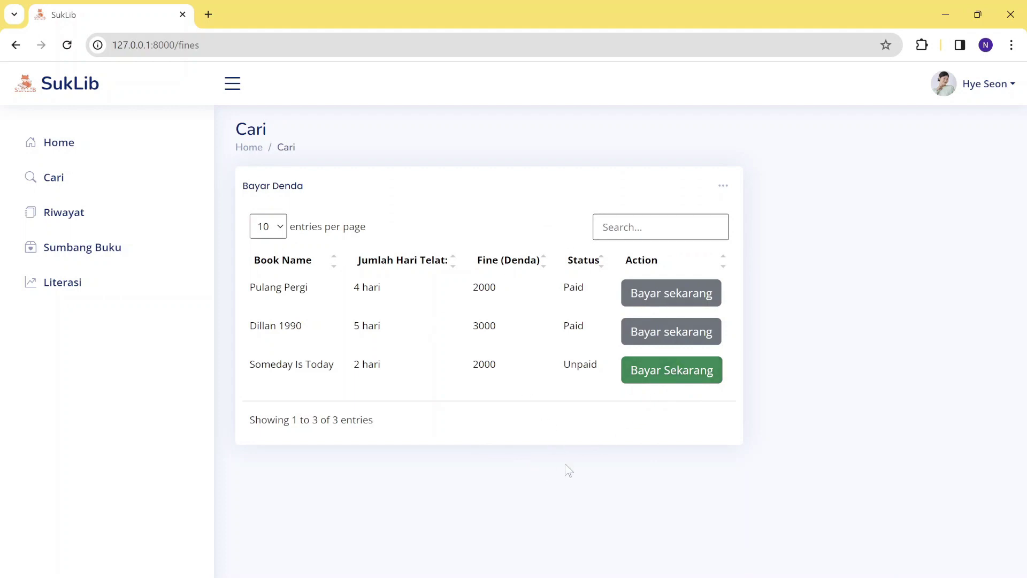
{"action": "left_click", "coordinate": [695, 382]}
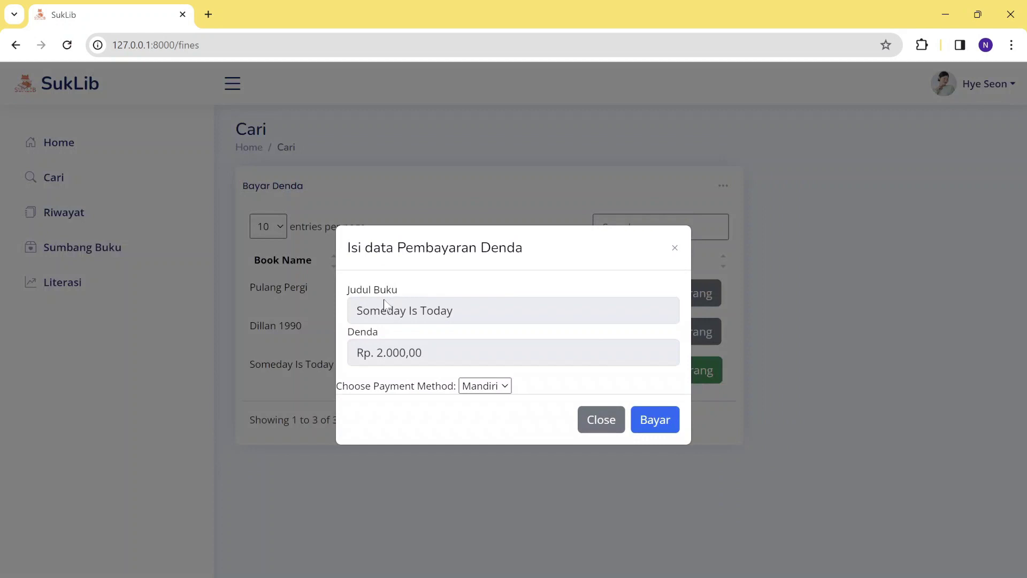
{"action": "left_click", "coordinate": [492, 386]}
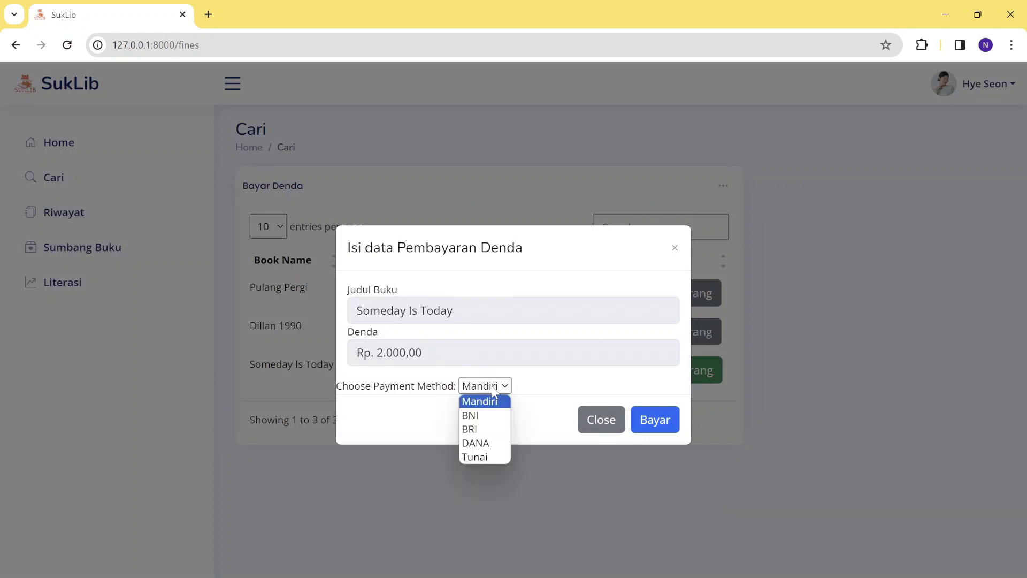
{"action": "left_click", "coordinate": [491, 419]}
{"action": "left_click", "coordinate": [652, 426]}
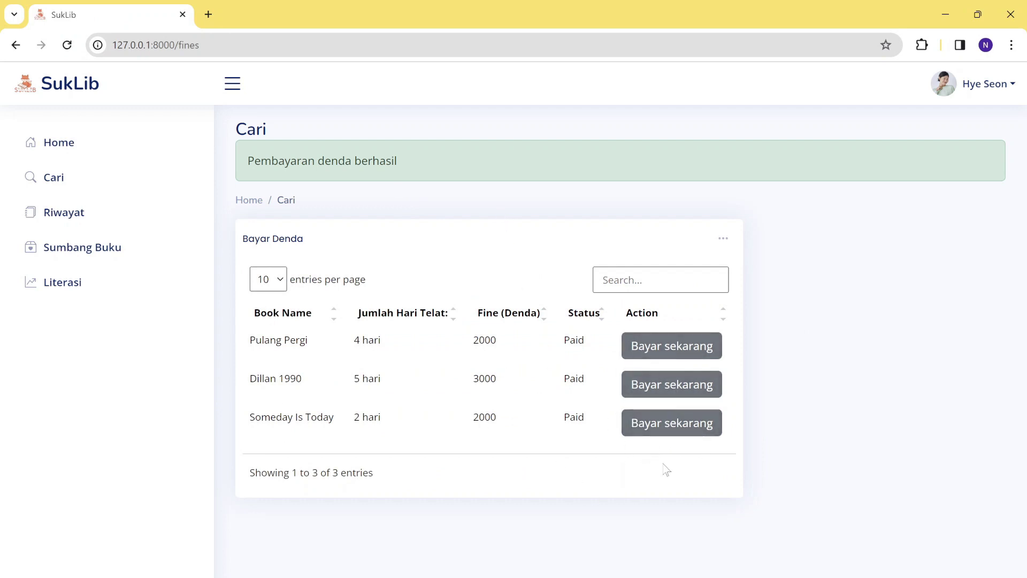
{"action": "left_click", "coordinate": [73, 225]}
Return the second Bibi Gill loan with today as the Tanggal Pengembalian return date.
{"action": "scroll", "coordinate": [610, 319], "scroll_direction": "down", "scroll_amount": 5}
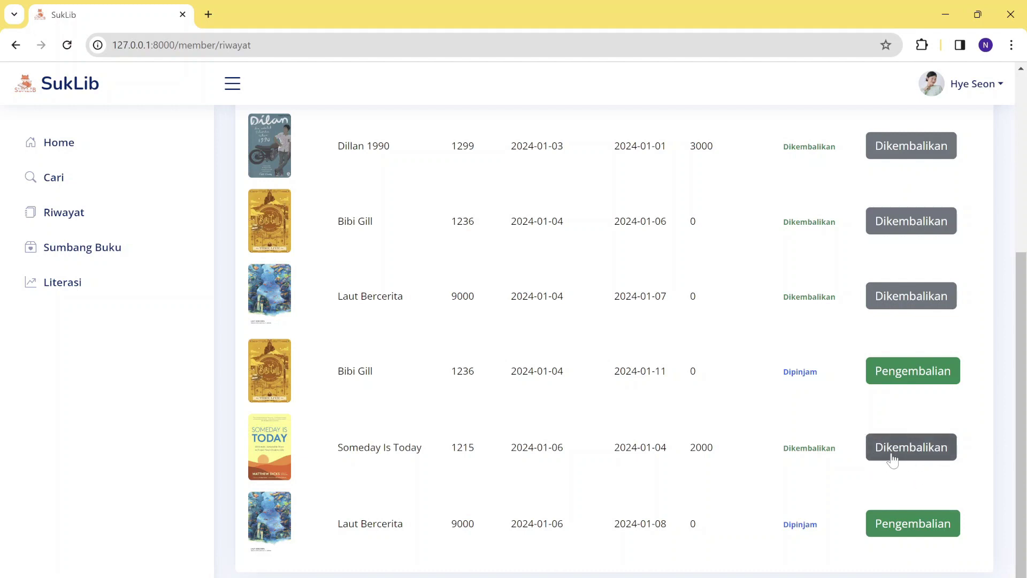
{"action": "scroll", "coordinate": [892, 458], "scroll_direction": "up", "scroll_amount": 1}
{"action": "scroll", "coordinate": [892, 459], "scroll_direction": "down", "scroll_amount": 1}
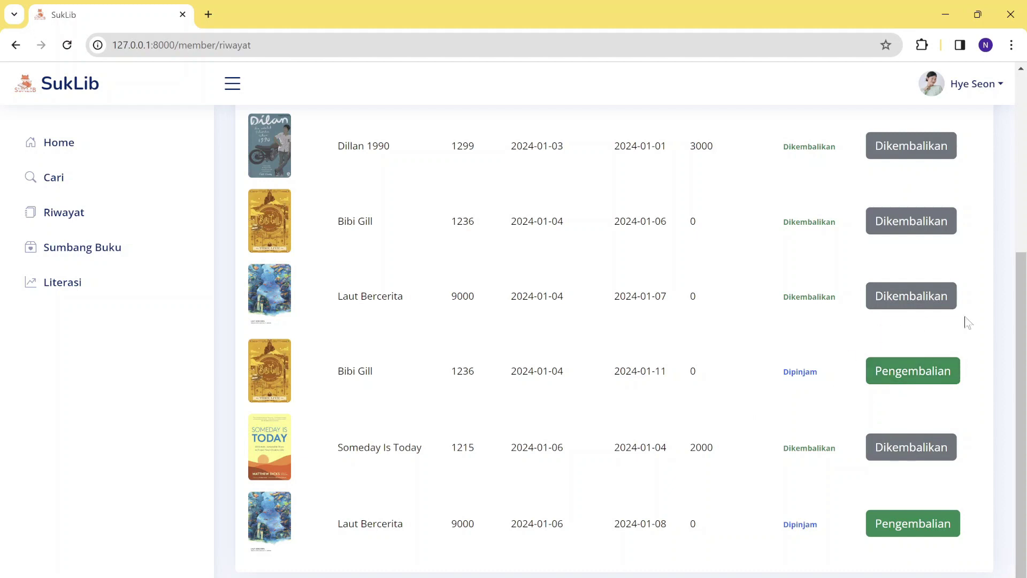
{"action": "left_click", "coordinate": [916, 369]}
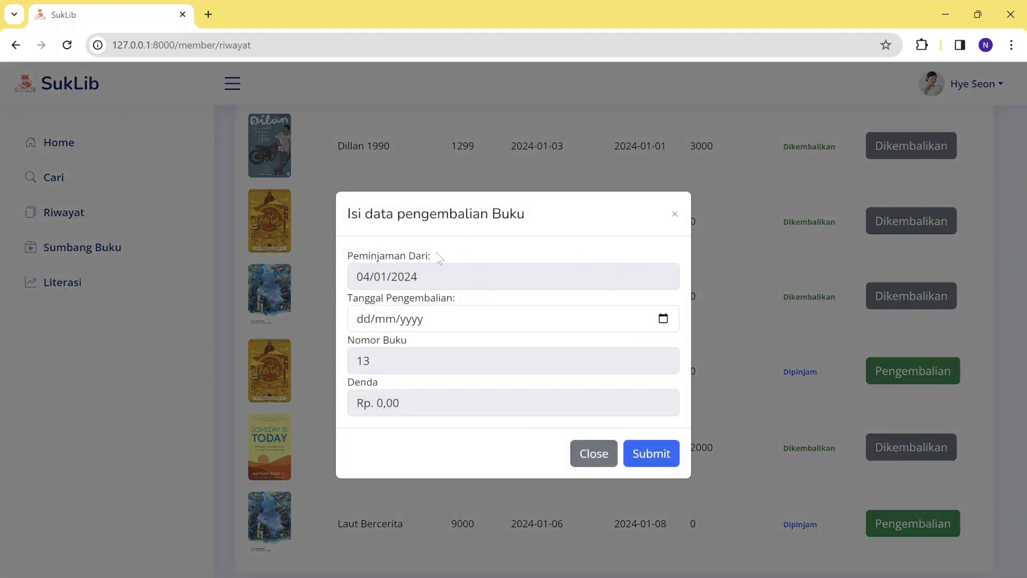
{"action": "left_click", "coordinate": [663, 319]}
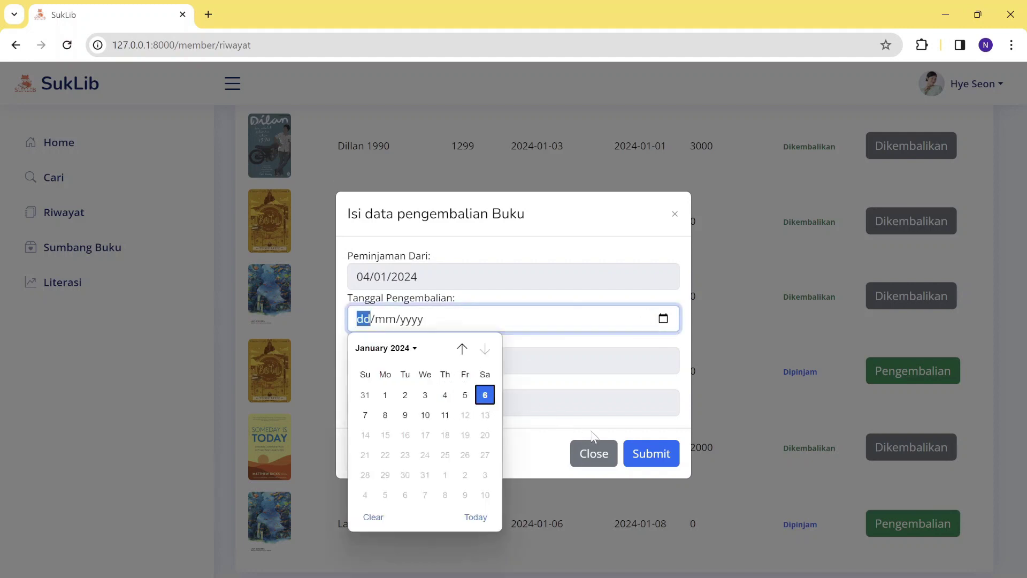
{"action": "left_click", "coordinate": [475, 517]}
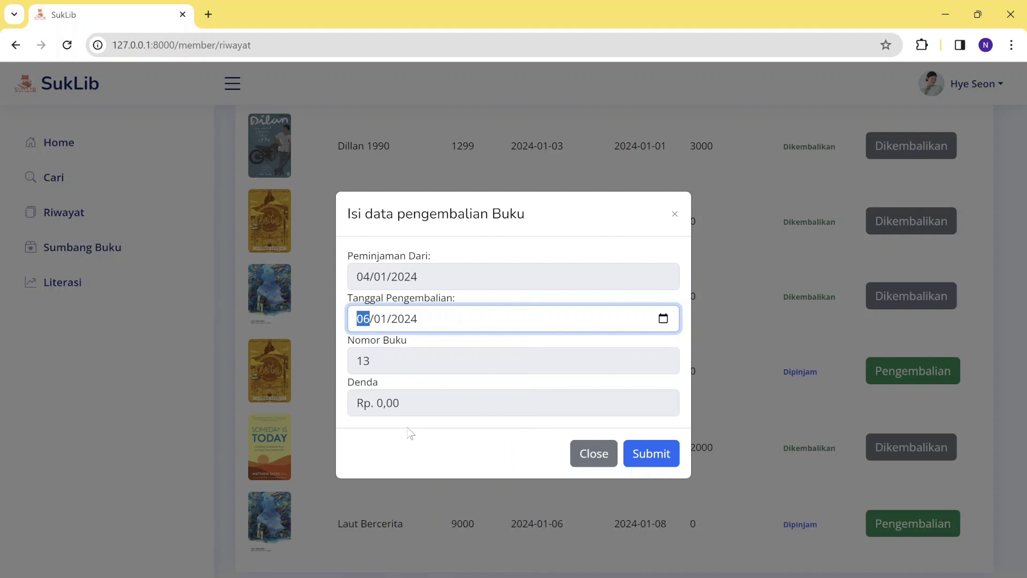
{"action": "left_click", "coordinate": [659, 453]}
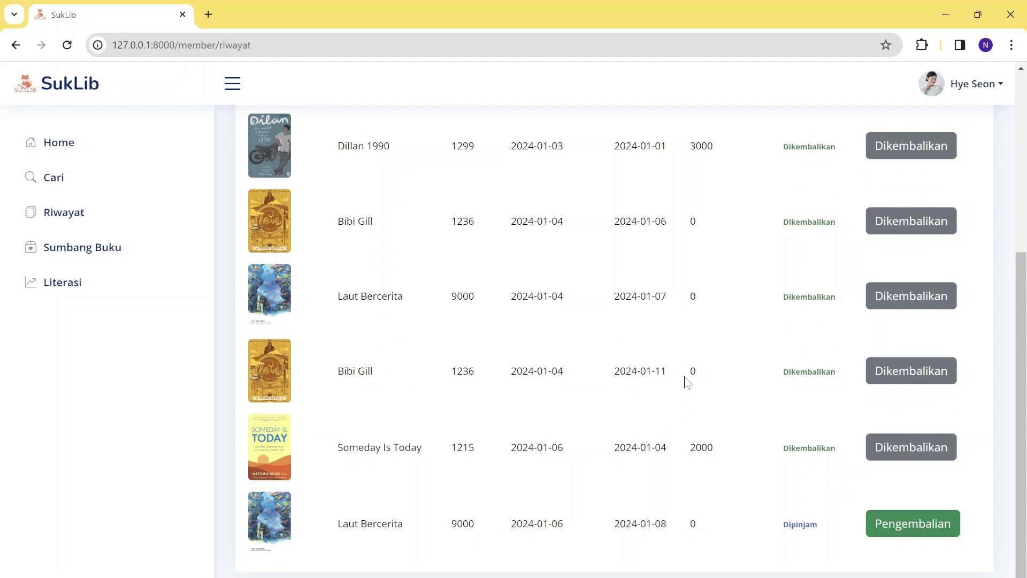
{"action": "scroll", "coordinate": [687, 381], "scroll_direction": "up", "scroll_amount": 5}
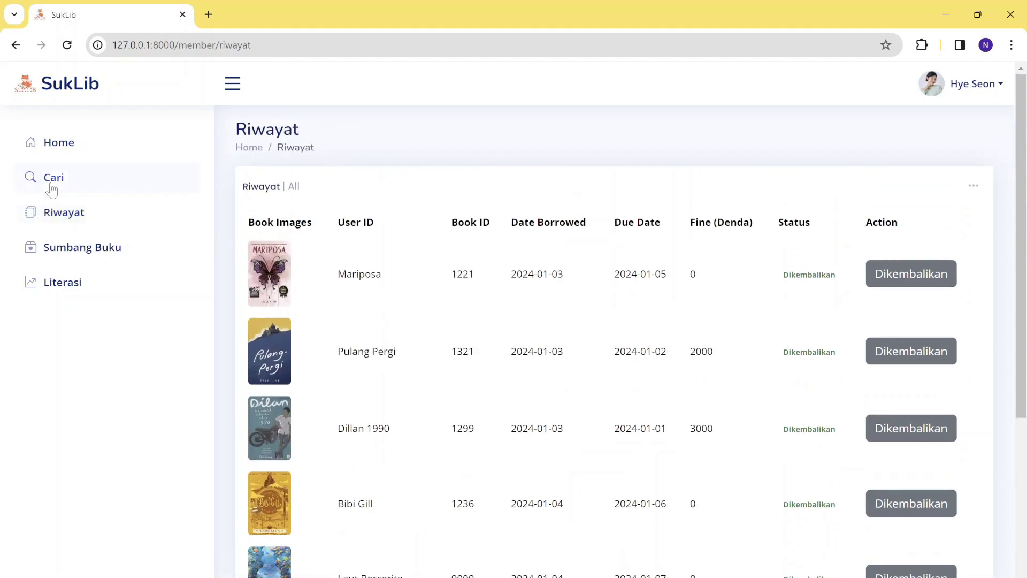
{"action": "scroll", "coordinate": [262, 270], "scroll_direction": "down", "scroll_amount": 2}
{"action": "scroll", "coordinate": [262, 265], "scroll_direction": "down", "scroll_amount": 2}
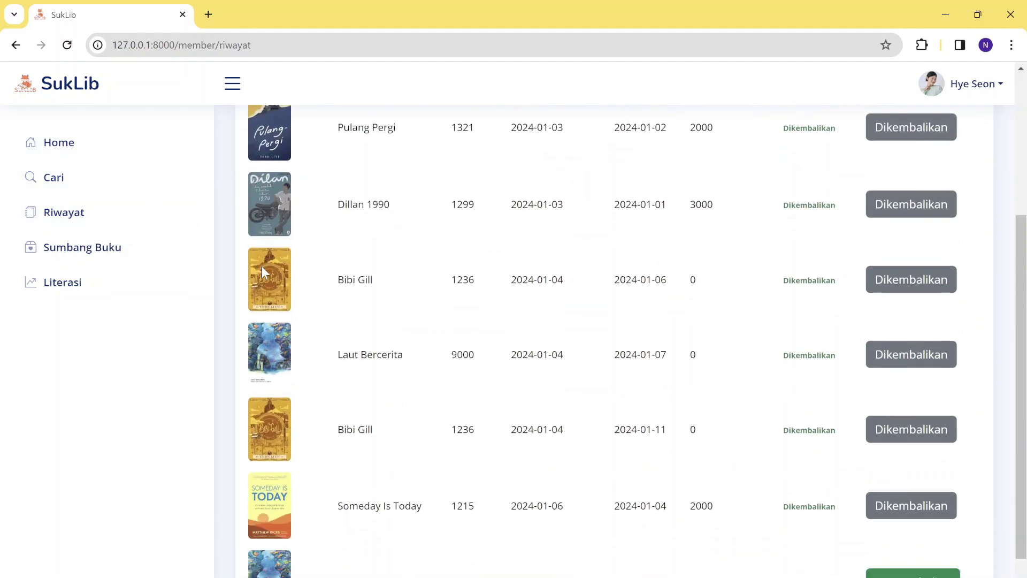
{"action": "scroll", "coordinate": [261, 265], "scroll_direction": "up", "scroll_amount": 4}
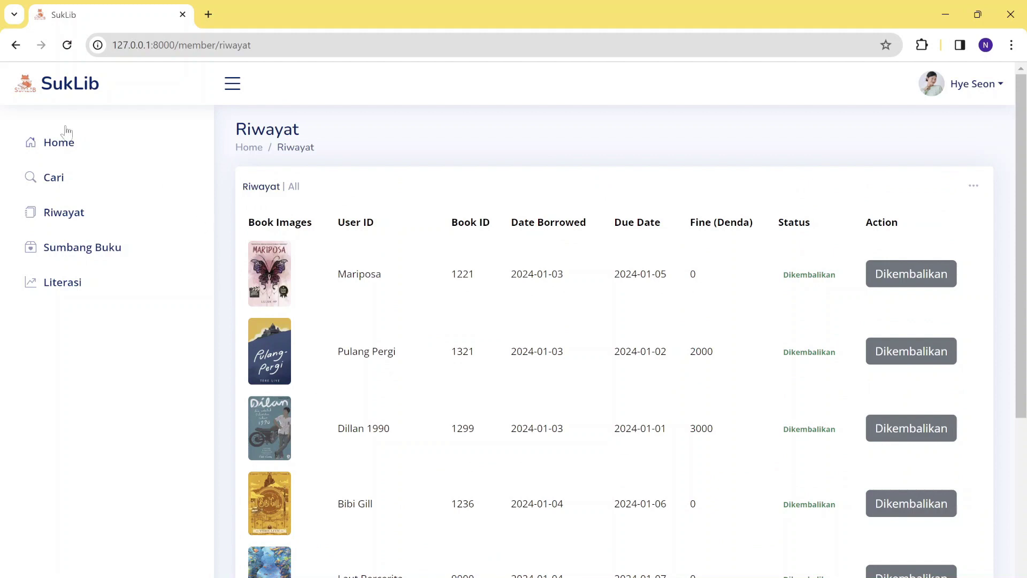
{"action": "scroll", "coordinate": [335, 316], "scroll_direction": "down", "scroll_amount": 5}
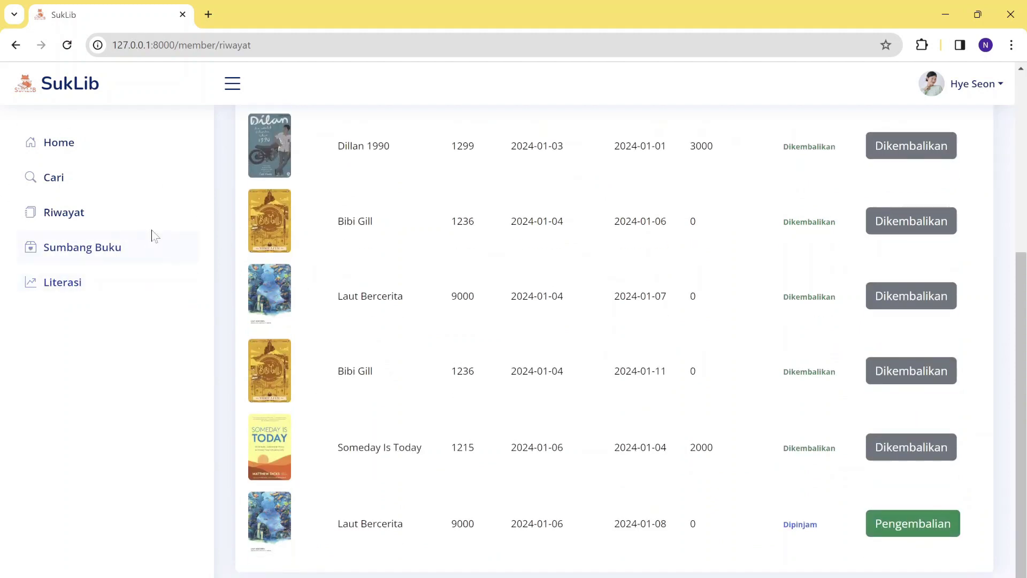
Open the Sumbang Buku donation form from the sidebar and choose Hard Copy as the book Type.
{"action": "left_click", "coordinate": [89, 246]}
{"action": "scroll", "coordinate": [694, 243], "scroll_direction": "down", "scroll_amount": 3}
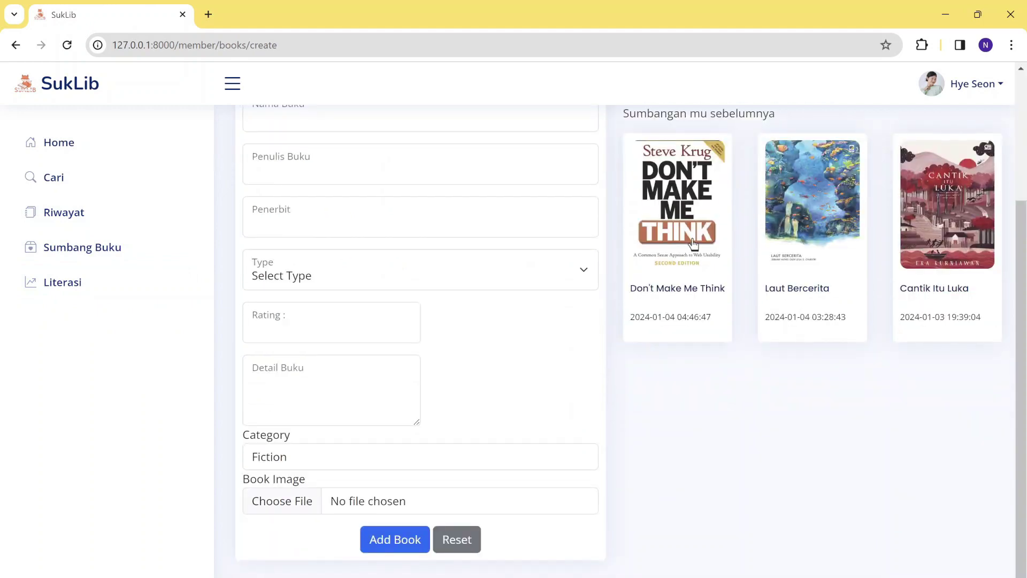
{"action": "scroll", "coordinate": [695, 244], "scroll_direction": "up", "scroll_amount": 3}
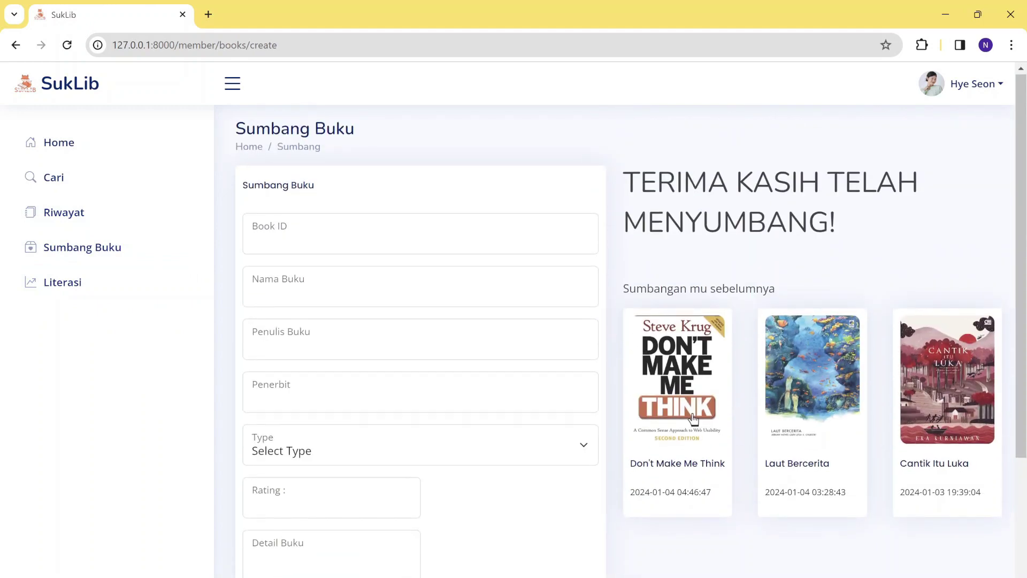
{"action": "scroll", "coordinate": [694, 419], "scroll_direction": "down", "scroll_amount": 3}
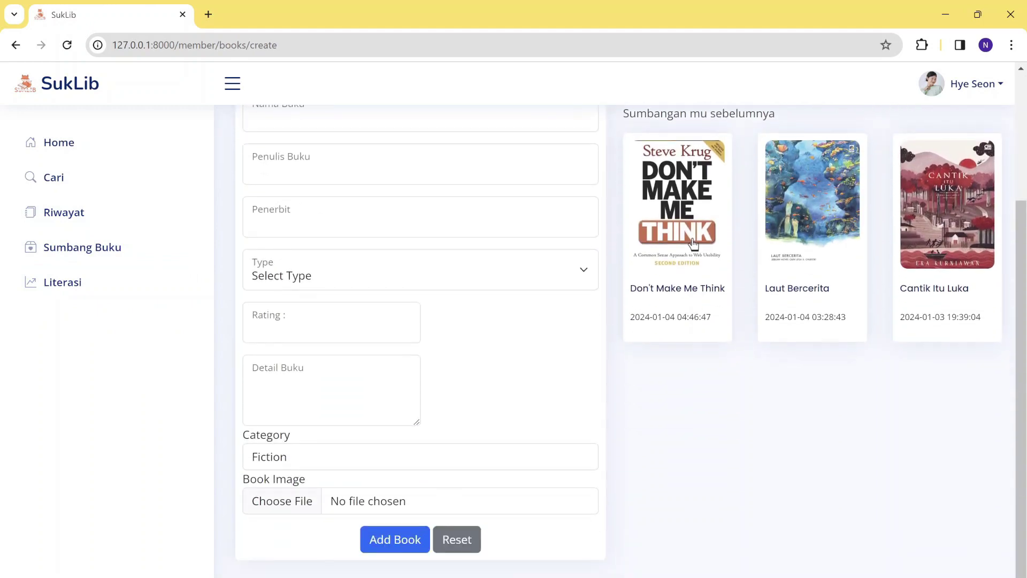
{"action": "scroll", "coordinate": [694, 243], "scroll_direction": "up", "scroll_amount": 3}
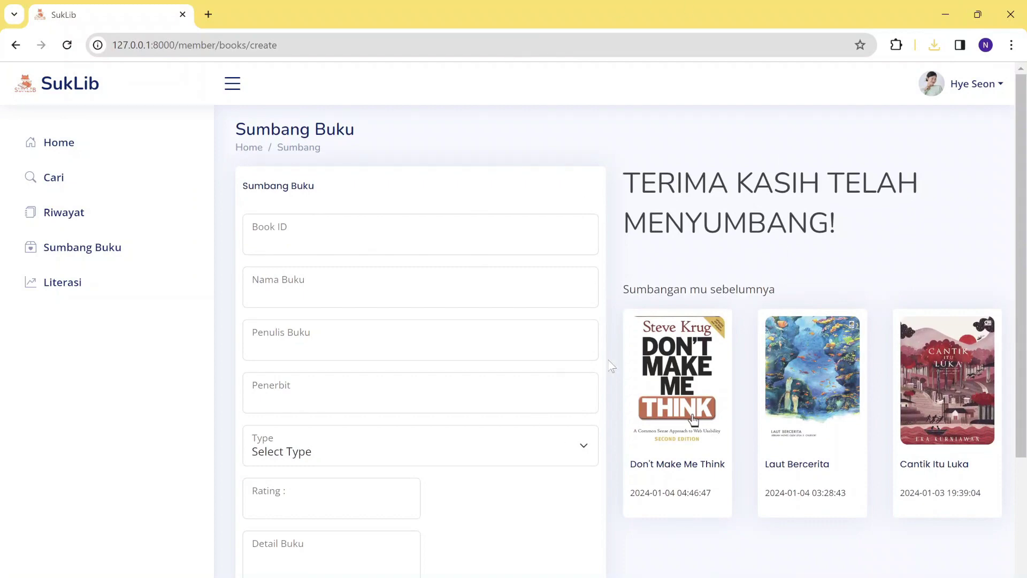
{"action": "scroll", "coordinate": [611, 366], "scroll_direction": "down", "scroll_amount": 3}
{"action": "scroll", "coordinate": [610, 366], "scroll_direction": "up", "scroll_amount": 3}
{"action": "scroll", "coordinate": [485, 475], "scroll_direction": "down", "scroll_amount": 1}
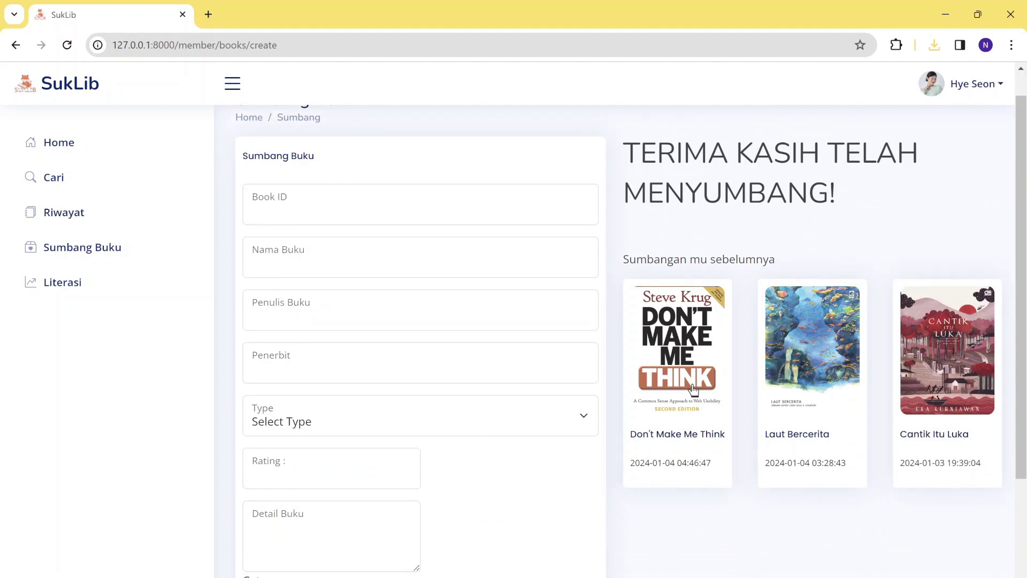
{"action": "scroll", "coordinate": [390, 381], "scroll_direction": "down", "scroll_amount": 2}
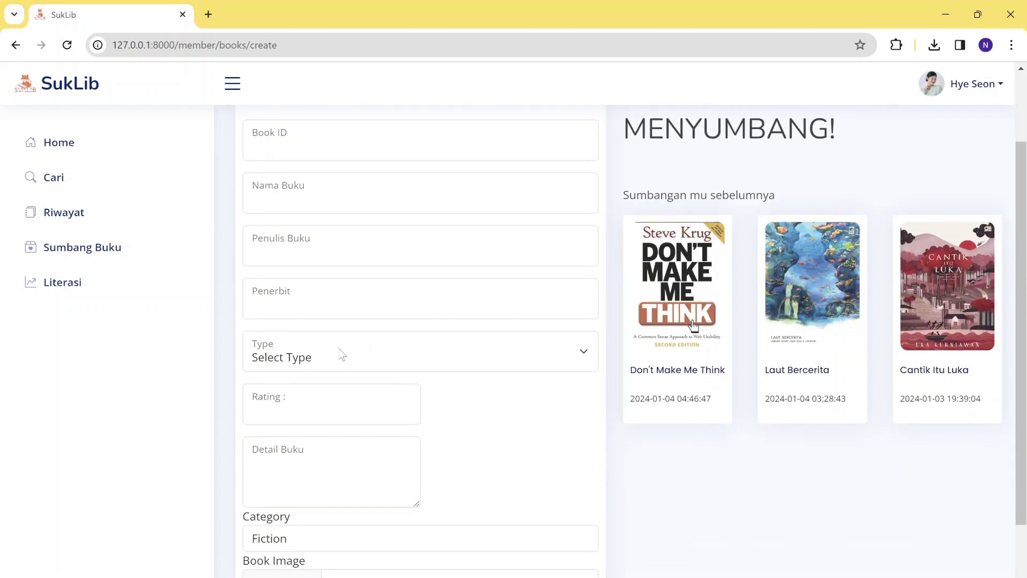
{"action": "left_click", "coordinate": [339, 353]}
{"action": "left_click", "coordinate": [332, 398]}
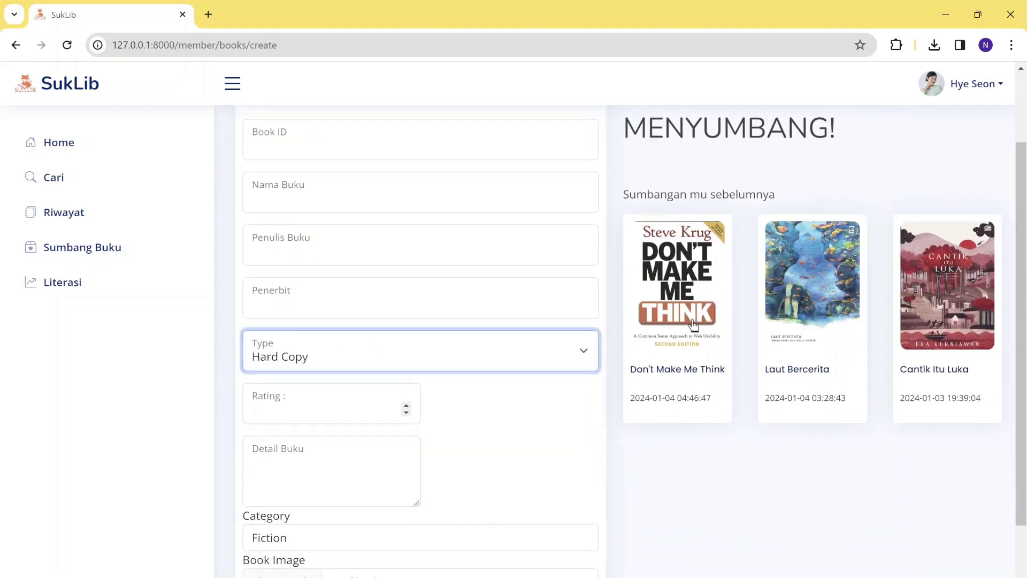
{"action": "scroll", "coordinate": [332, 399], "scroll_direction": "down", "scroll_amount": 3}
{"action": "scroll", "coordinate": [333, 399], "scroll_direction": "up", "scroll_amount": 1}
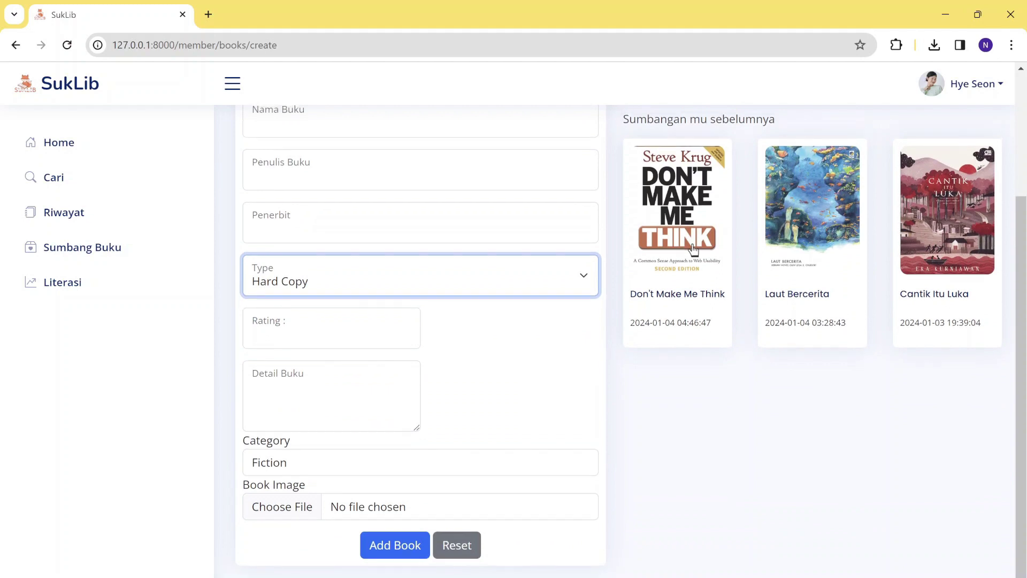
{"action": "scroll", "coordinate": [352, 458], "scroll_direction": "up", "scroll_amount": 3}
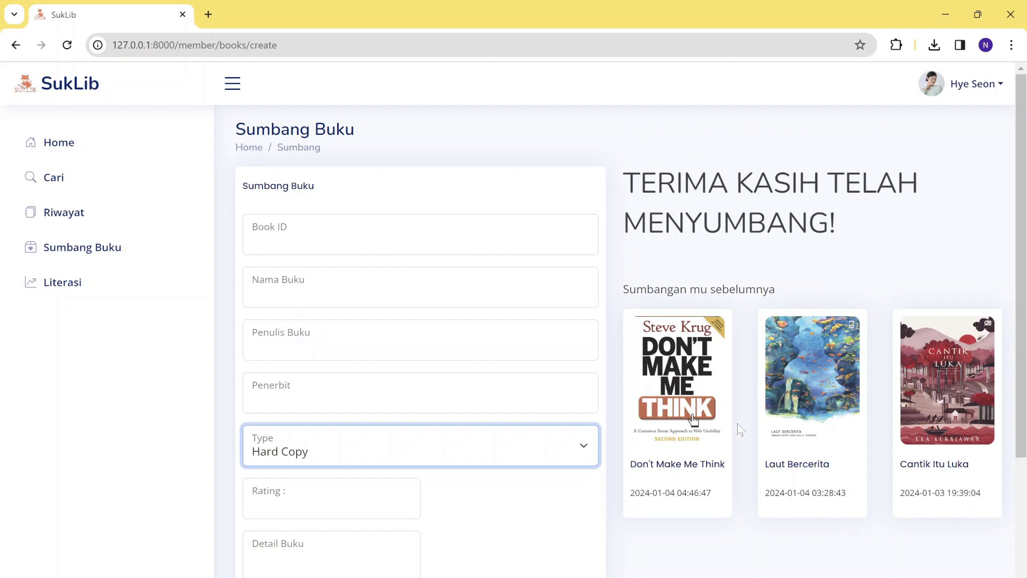
Copy the title 'Kita Pergi Hari Ini' from the notes into the book name field.
{"action": "key", "text": "alt+Tab"}
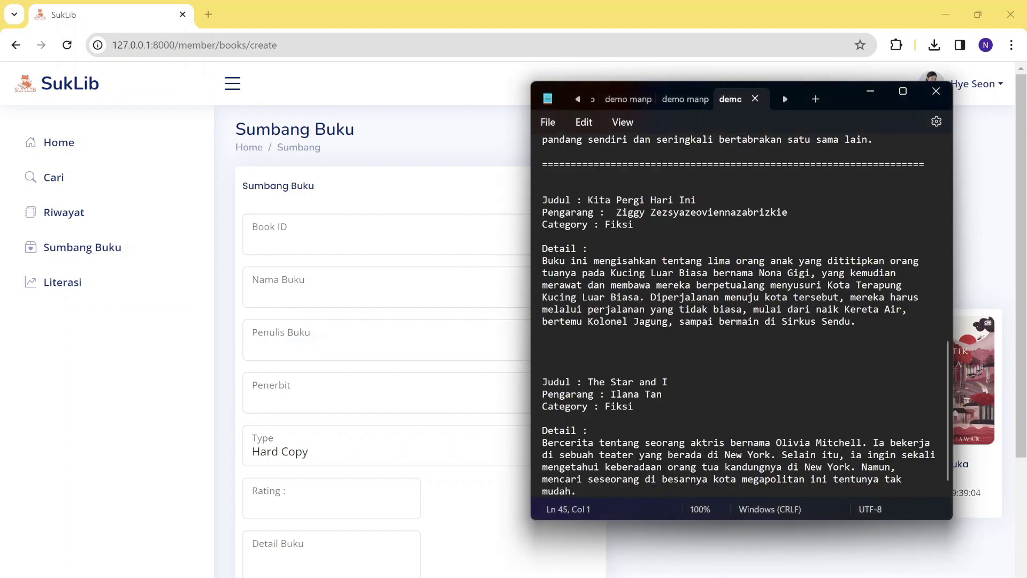
{"action": "left_click_drag", "start_coordinate": [834, 102], "coordinate": [903, 117]}
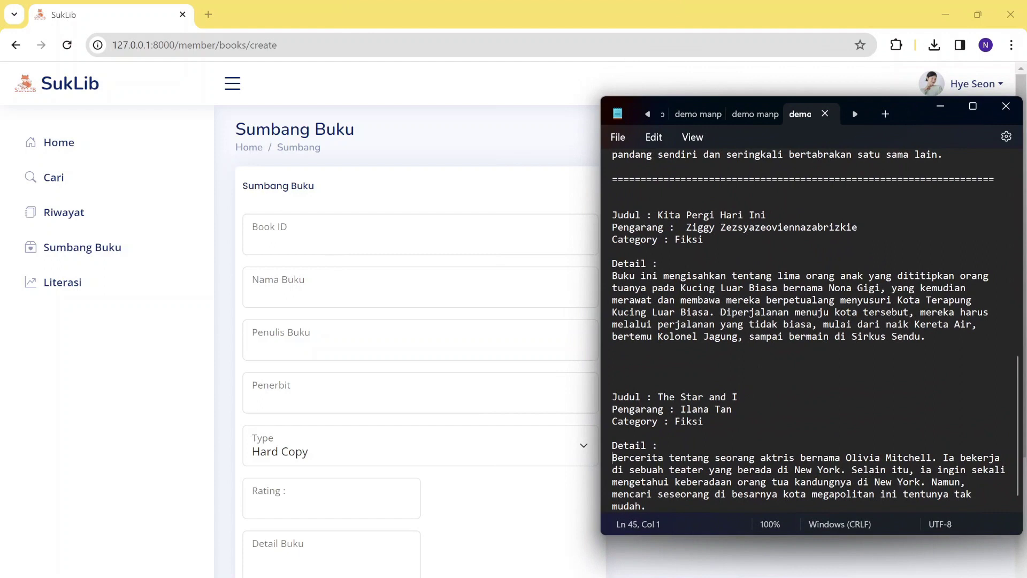
{"action": "left_click_drag", "start_coordinate": [658, 215], "coordinate": [753, 216]}
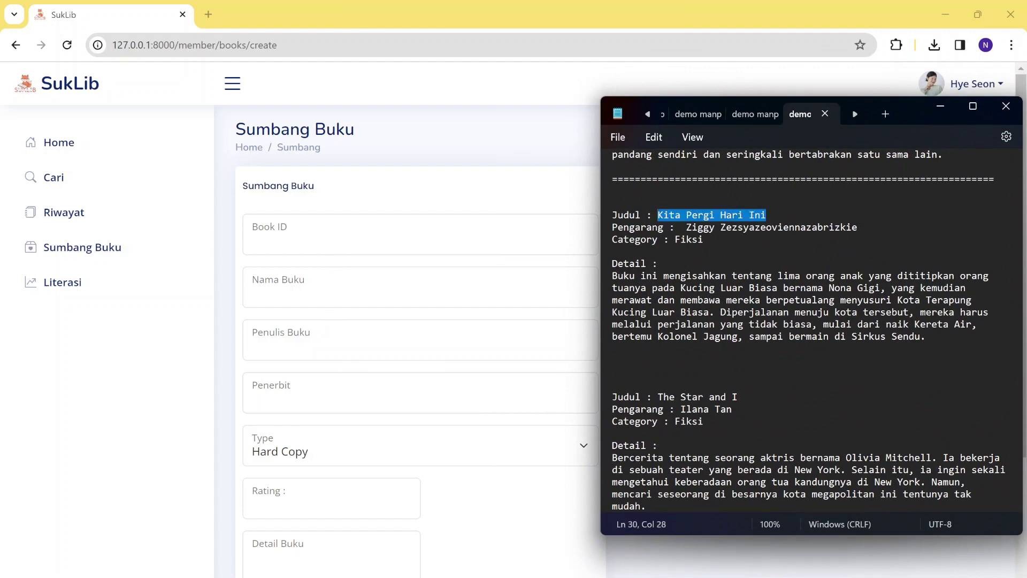
{"action": "left_click", "coordinate": [332, 293]}
{"action": "type", "text": "Kita Pergi Hari Ini"}
Enter 9876 as the Book ID.
{"action": "key", "text": "shift+Tab"}
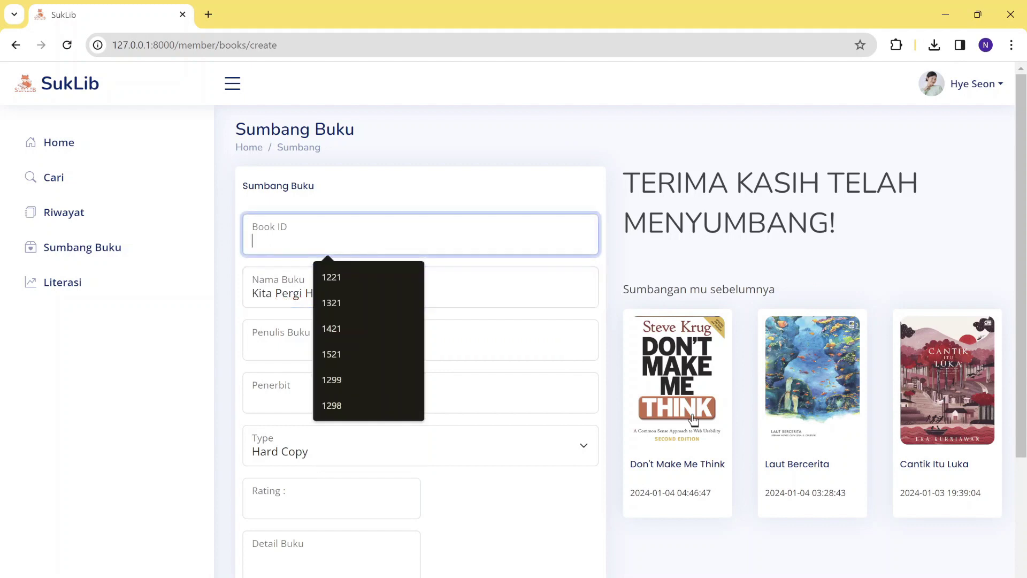
{"action": "type", "text": "12"}
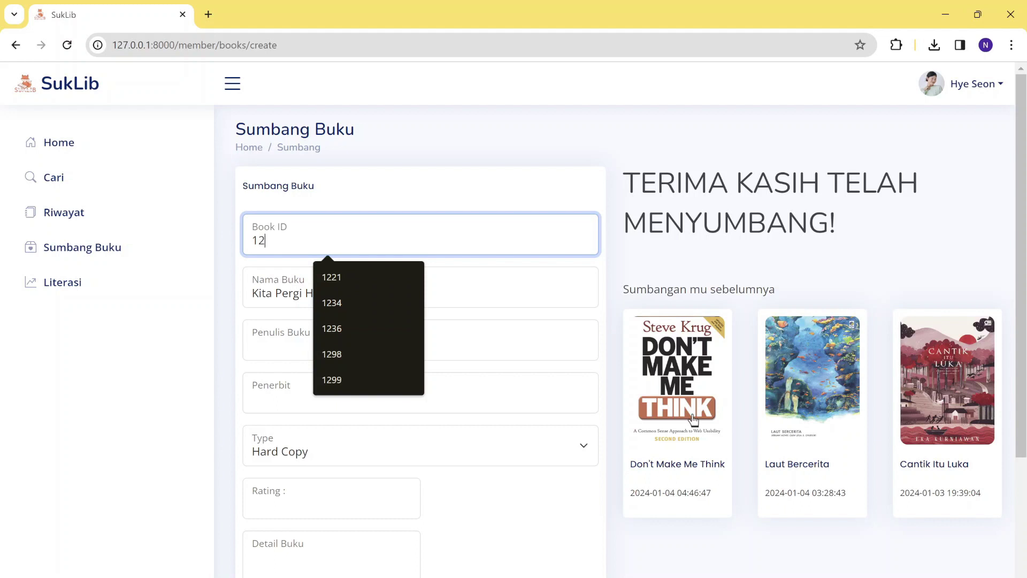
{"action": "key", "text": "BackSpace"}
{"action": "key", "text": "BackSpace"}
{"action": "type", "text": "1"}
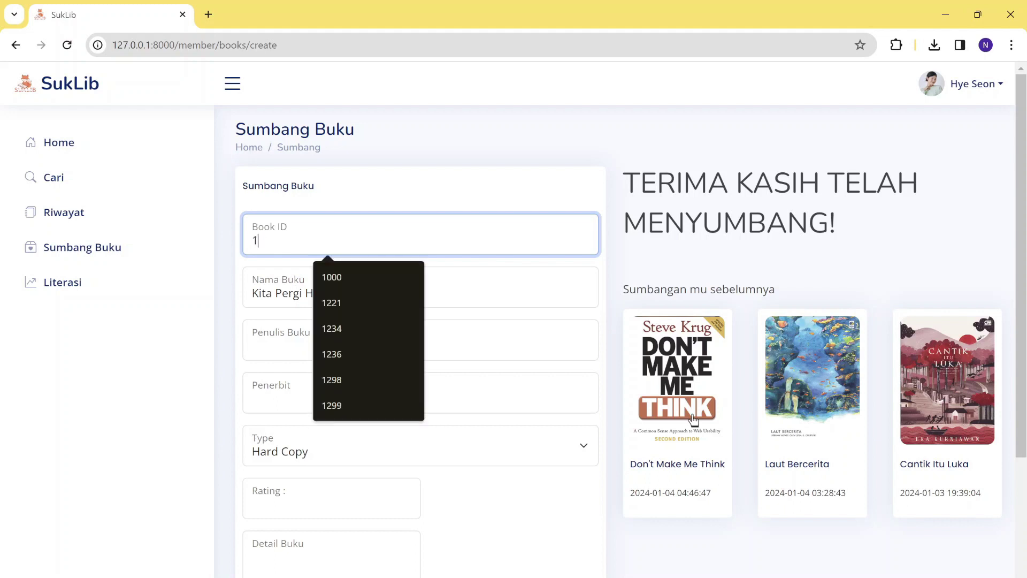
{"action": "type", "text": "345"}
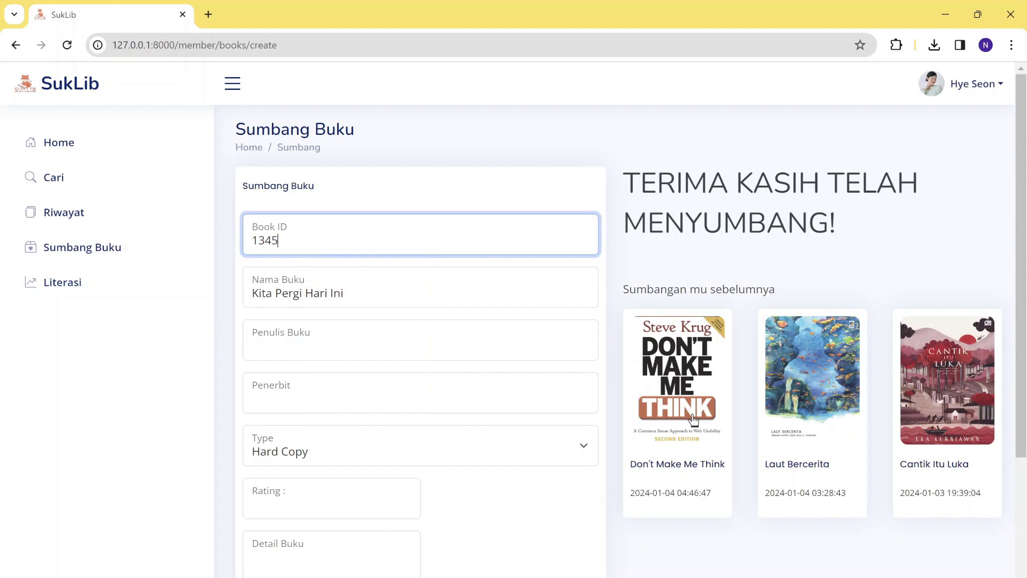
{"action": "key", "text": "BackSpace"}
{"action": "key", "text": "BackSpace"}
{"action": "key", "text": "BackSpace"}
{"action": "key", "text": "BackSpace"}
{"action": "type", "text": "9876"}
Paste the author name from the notes, choose Gramedia as publisher and enter rating 4.5.
{"action": "key", "text": "Tab"}
{"action": "key", "text": "Tab"}
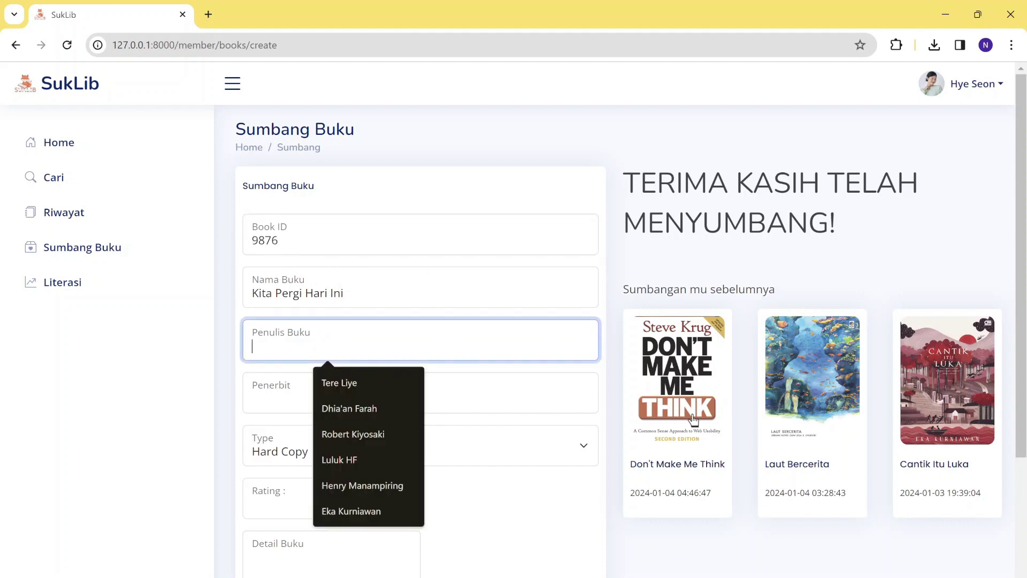
{"action": "key", "text": "alt+Tab"}
{"action": "left_click_drag", "start_coordinate": [687, 227], "coordinate": [873, 233]}
{"action": "key", "text": "ctrl+c"}
{"action": "key", "text": "alt+Tab"}
{"action": "key", "text": "ctrl+v"}
{"action": "key", "text": "Tab"}
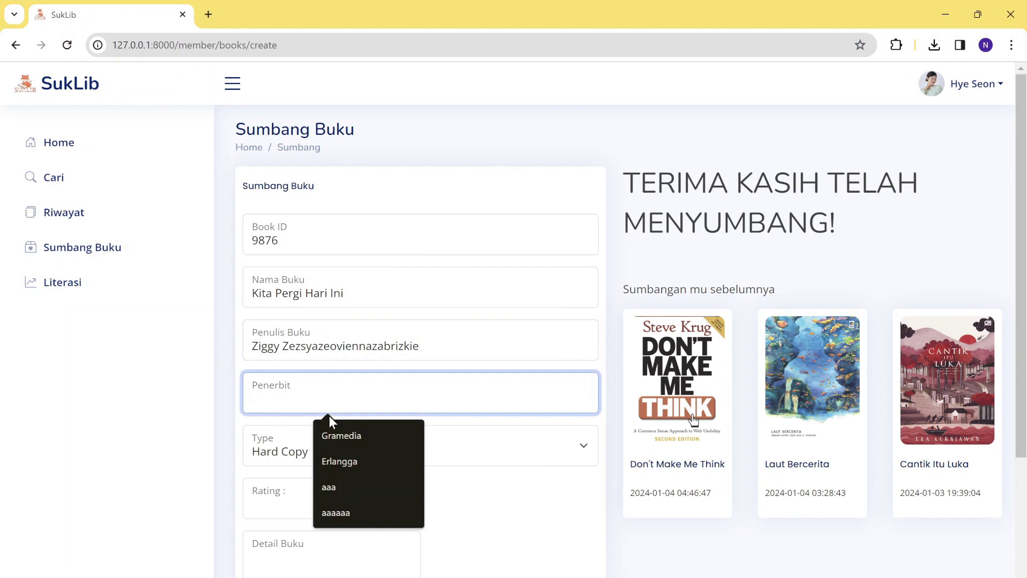
{"action": "left_click", "coordinate": [344, 436]}
{"action": "left_click", "coordinate": [326, 505]}
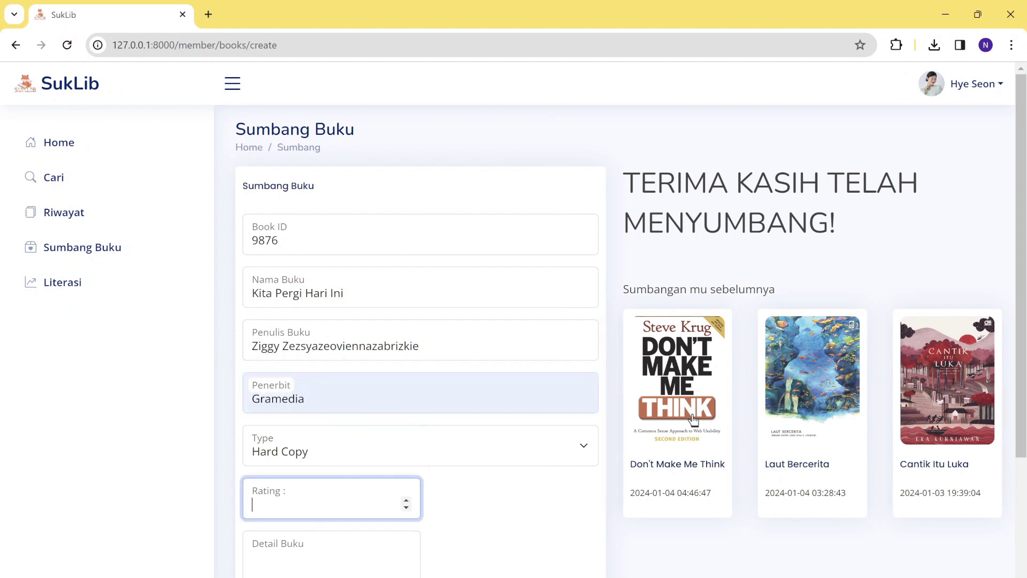
{"action": "type", "text": "4.5"}
Paste the story summary about Kucing Luar Biasa from the notes into the Detail Buku field.
{"action": "scroll", "coordinate": [410, 414], "scroll_direction": "down", "scroll_amount": 3}
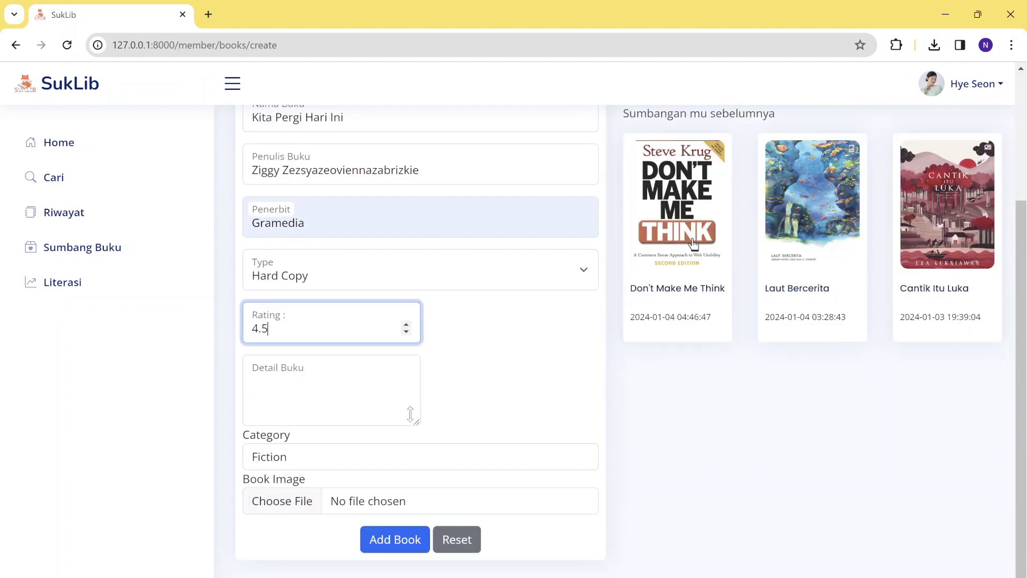
{"action": "key", "text": "alt+Tab"}
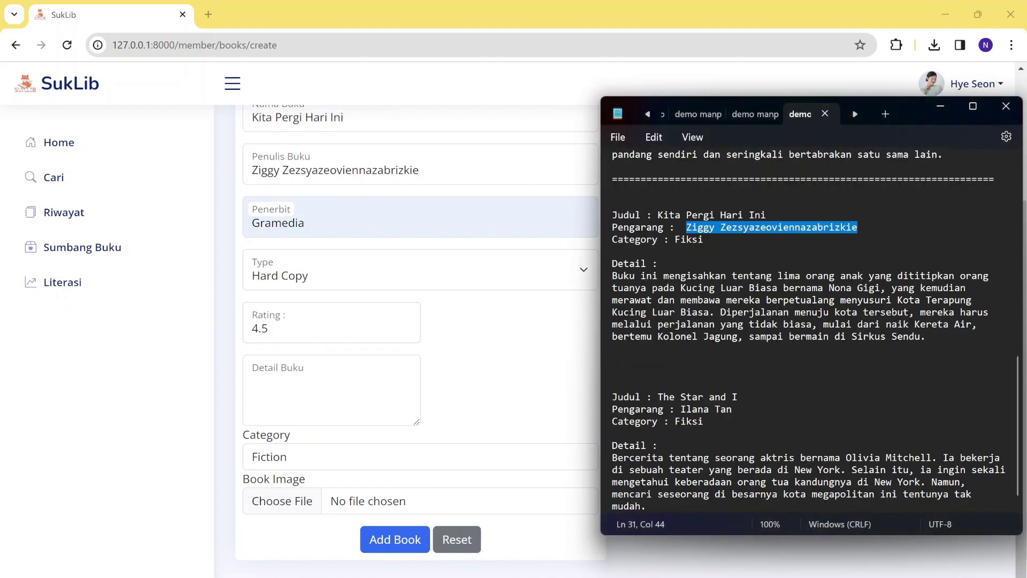
{"action": "left_click_drag", "start_coordinate": [613, 277], "coordinate": [944, 341]}
{"action": "key", "text": "ctrl+c"}
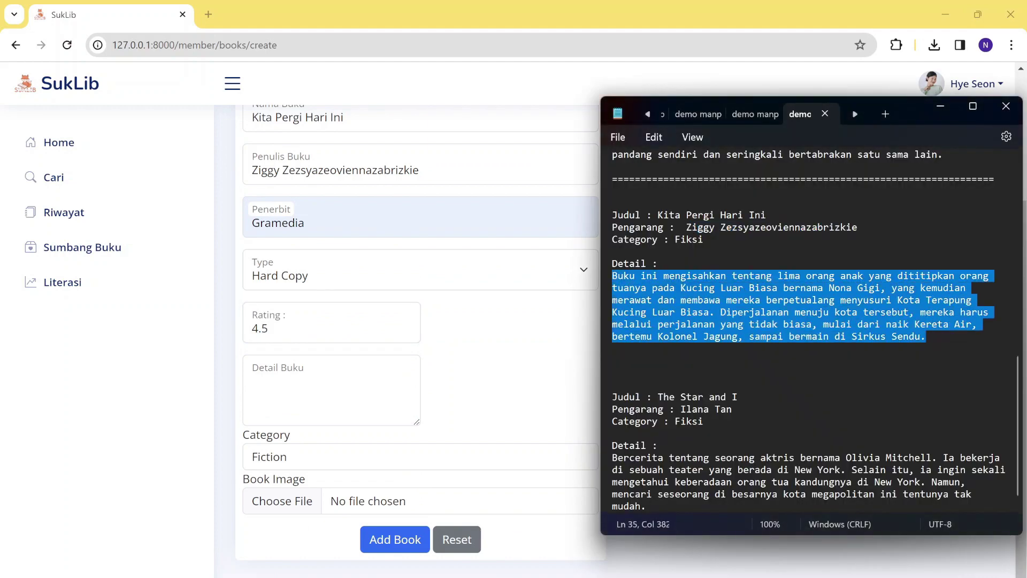
{"action": "left_click", "coordinate": [405, 357]}
{"action": "key", "text": "ctrl+v"}
{"action": "left_click", "coordinate": [290, 509]}
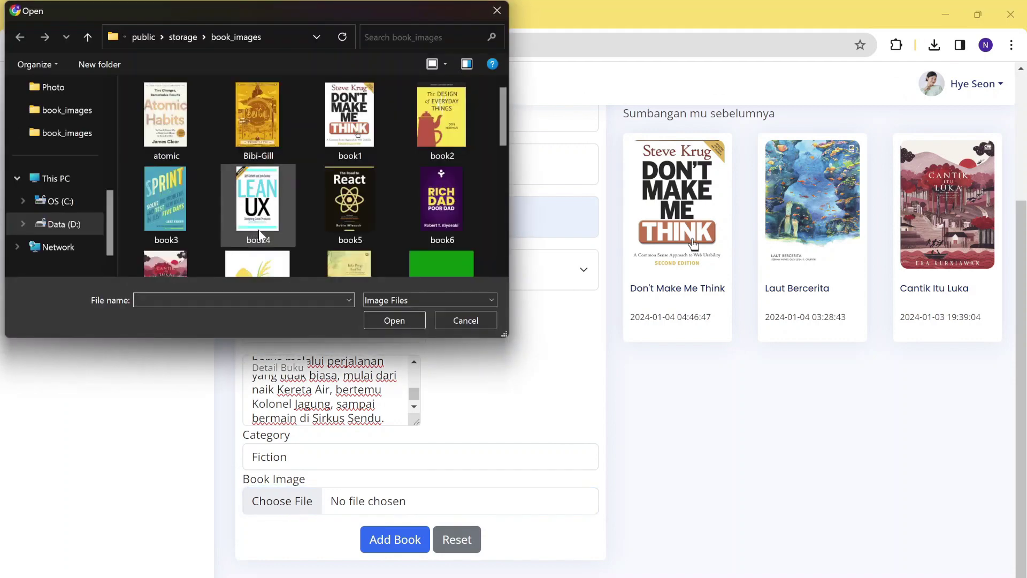
Attach Kita-Pergi-Hari-Ini.jpg as the book's cover image.
{"action": "scroll", "coordinate": [258, 231], "scroll_direction": "down", "scroll_amount": 5}
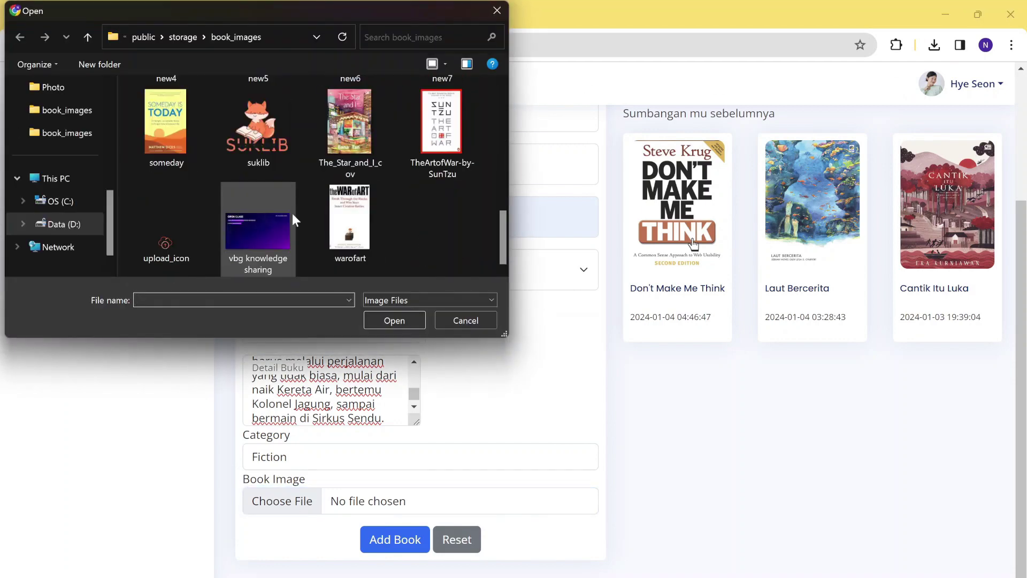
{"action": "scroll", "coordinate": [351, 205], "scroll_direction": "up", "scroll_amount": 1}
{"action": "scroll", "coordinate": [351, 205], "scroll_direction": "up", "scroll_amount": 5}
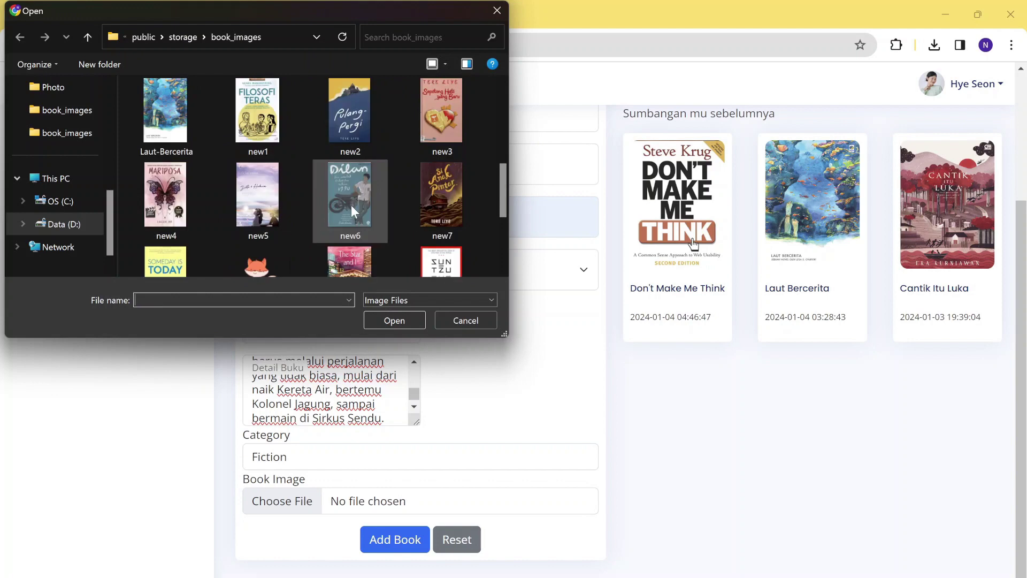
{"action": "left_click", "coordinate": [355, 259]}
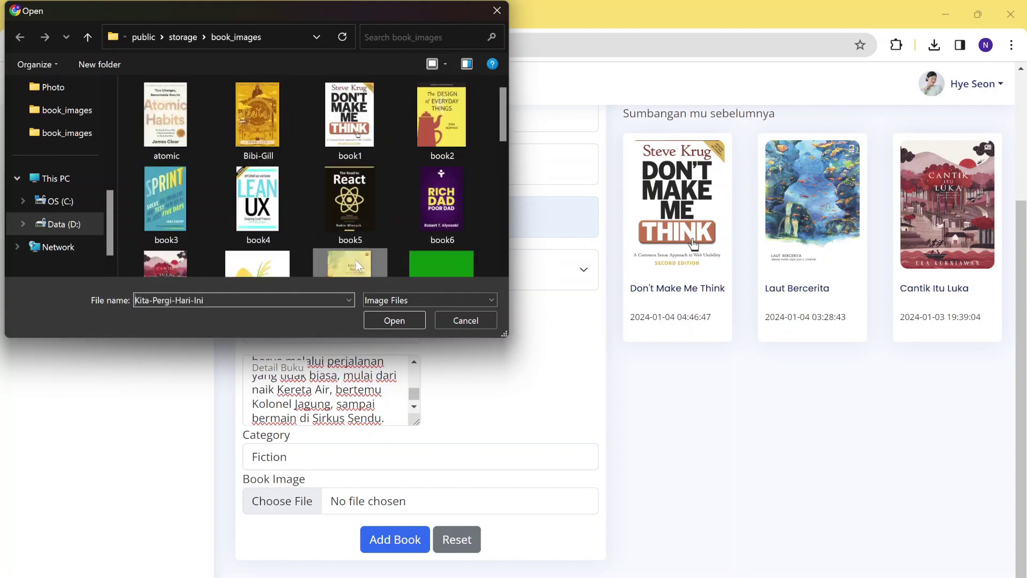
{"action": "left_click", "coordinate": [393, 320]}
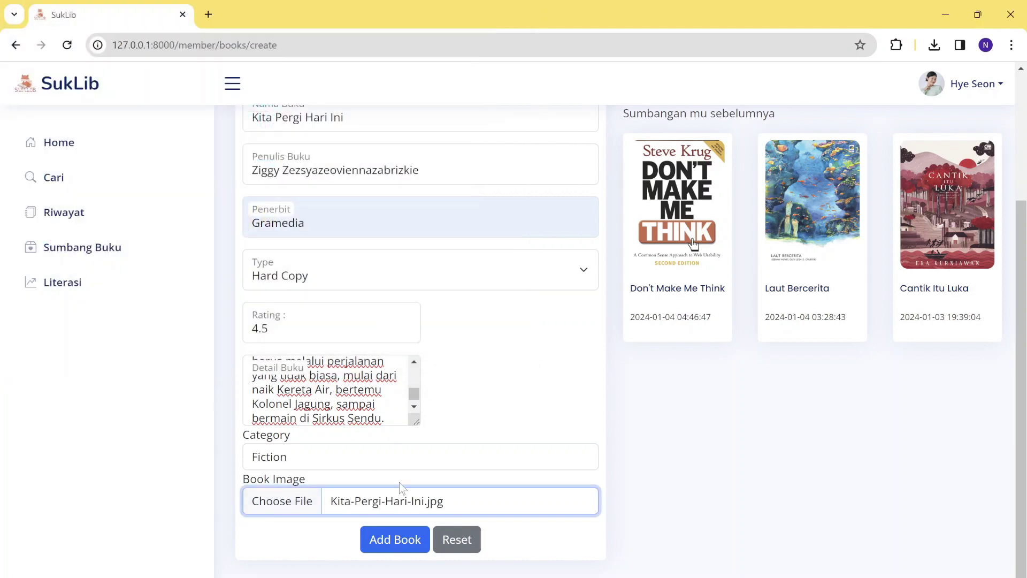
Submit the donation with Add Book and check it tops the previous donations.
{"action": "scroll", "coordinate": [399, 482], "scroll_direction": "up", "scroll_amount": 4}
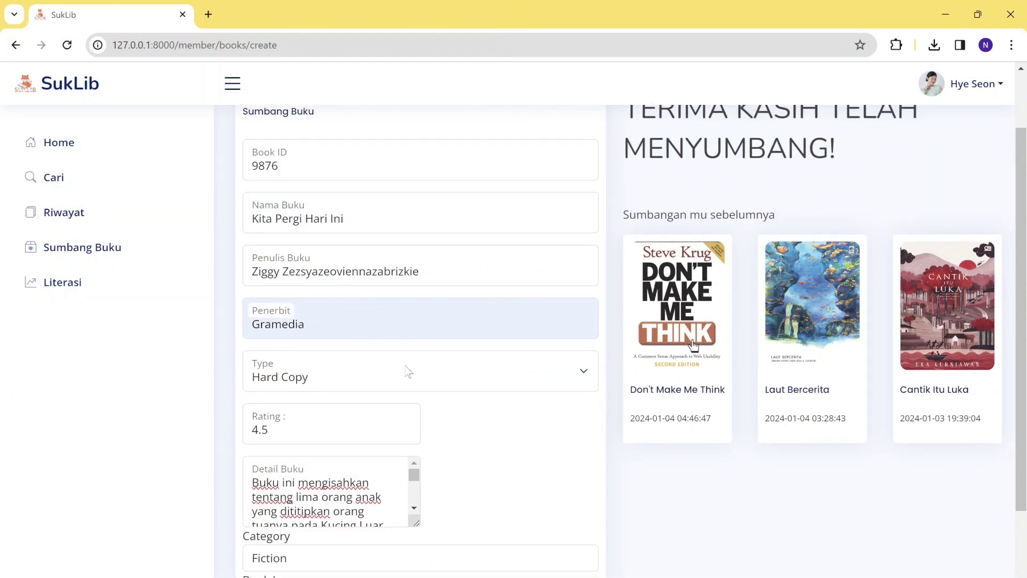
{"action": "scroll", "coordinate": [466, 371], "scroll_direction": "down", "scroll_amount": 3}
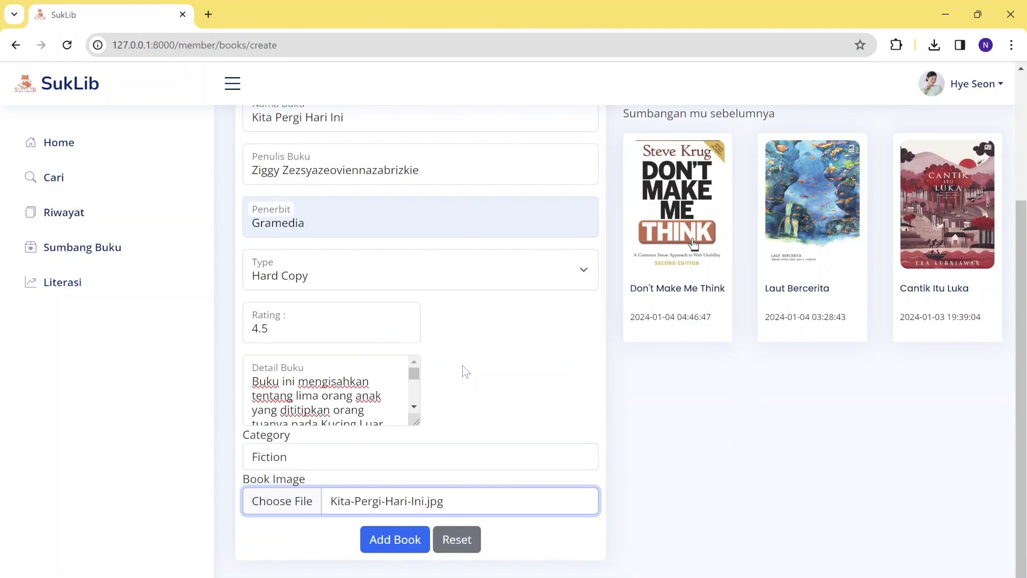
{"action": "left_click", "coordinate": [392, 540]}
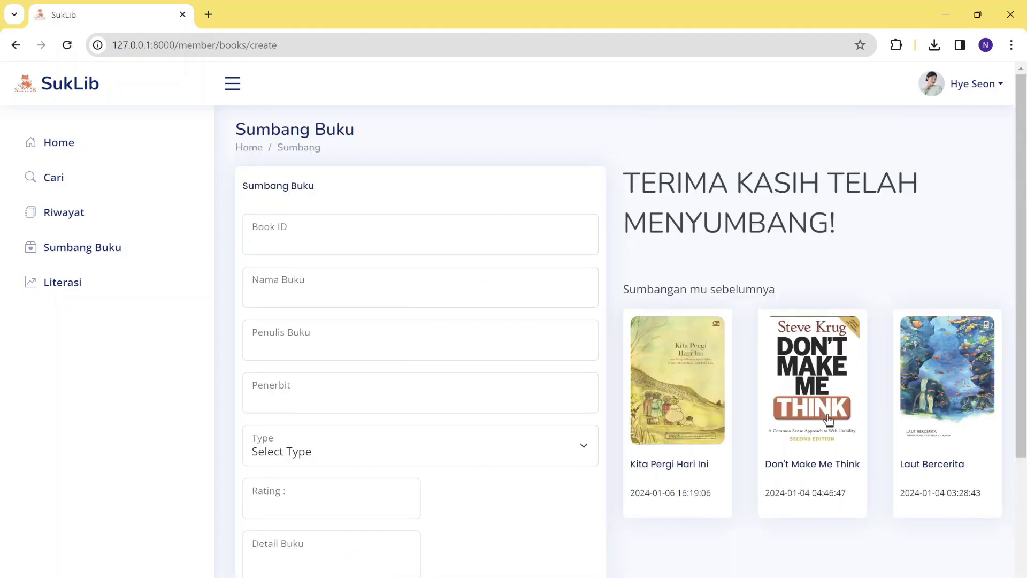
{"action": "scroll", "coordinate": [509, 422], "scroll_direction": "down", "scroll_amount": 1}
{"action": "scroll", "coordinate": [509, 422], "scroll_direction": "down", "scroll_amount": 3}
{"action": "scroll", "coordinate": [508, 421], "scroll_direction": "up", "scroll_amount": 3}
{"action": "scroll", "coordinate": [733, 483], "scroll_direction": "down", "scroll_amount": 1}
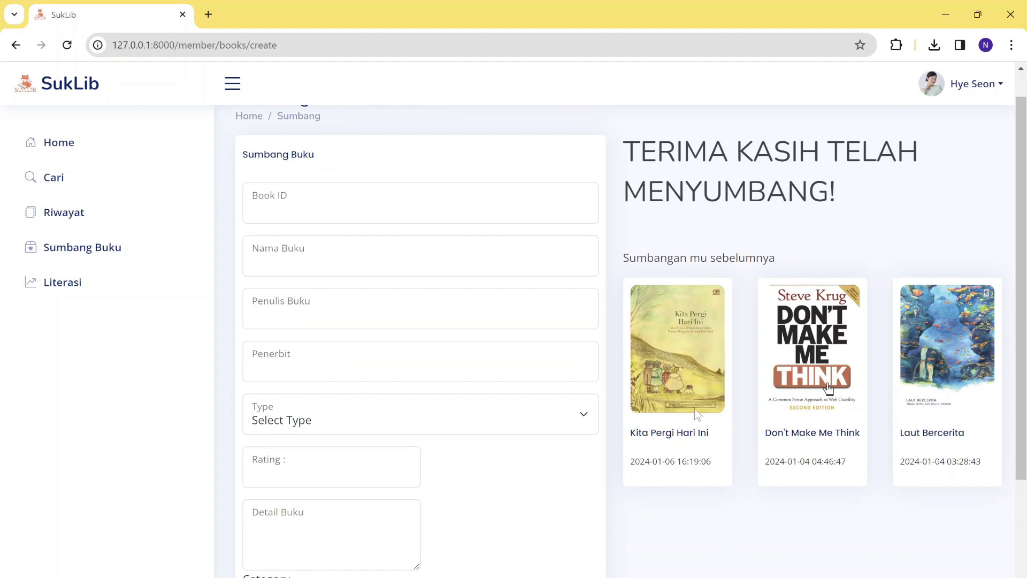
{"action": "scroll", "coordinate": [733, 453], "scroll_direction": "down", "scroll_amount": 3}
{"action": "scroll", "coordinate": [733, 452], "scroll_direction": "up", "scroll_amount": 5}
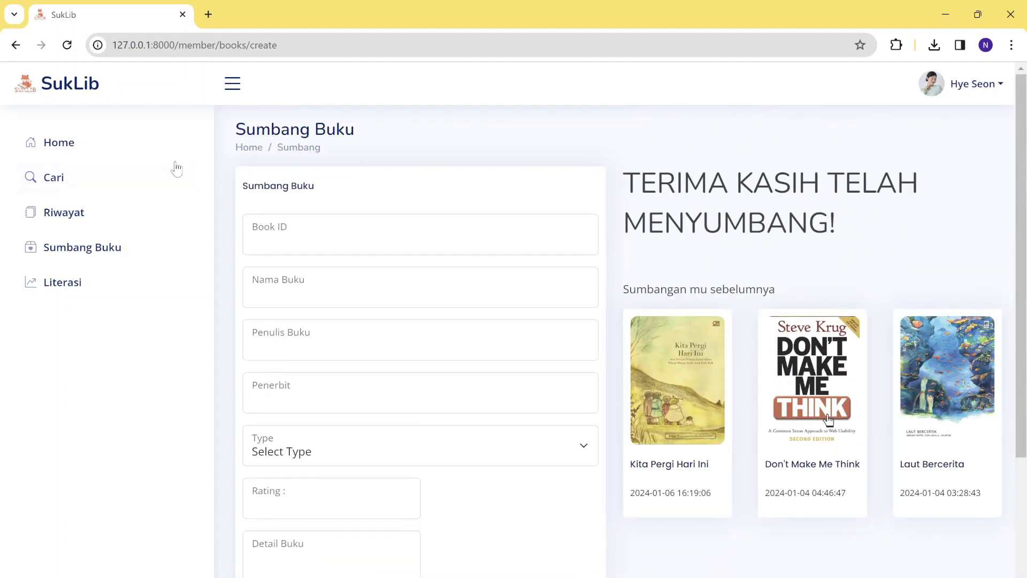
Go to Home and open Kita Pergi Hari Ini from New Arrivals.
{"action": "left_click", "coordinate": [97, 151]}
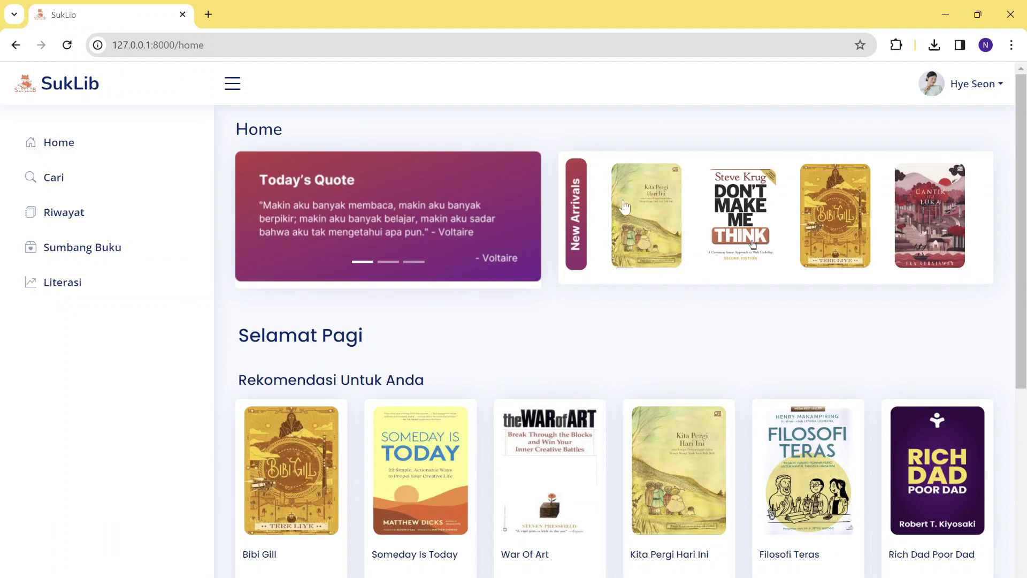
{"action": "left_click", "coordinate": [652, 262]}
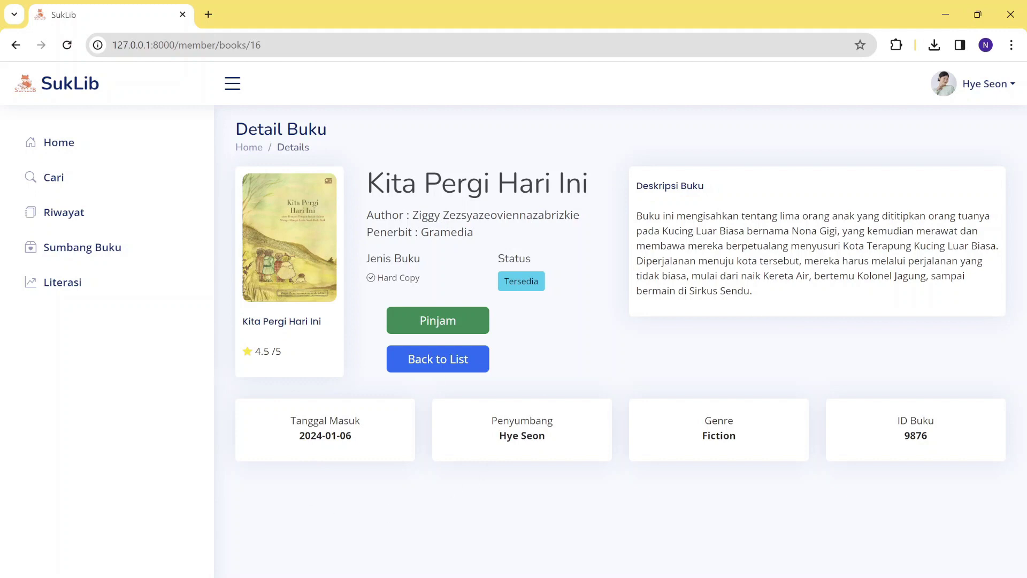
Open the Literasi dashboard and inspect its member and borrowing donut charts.
{"action": "left_click", "coordinate": [61, 296]}
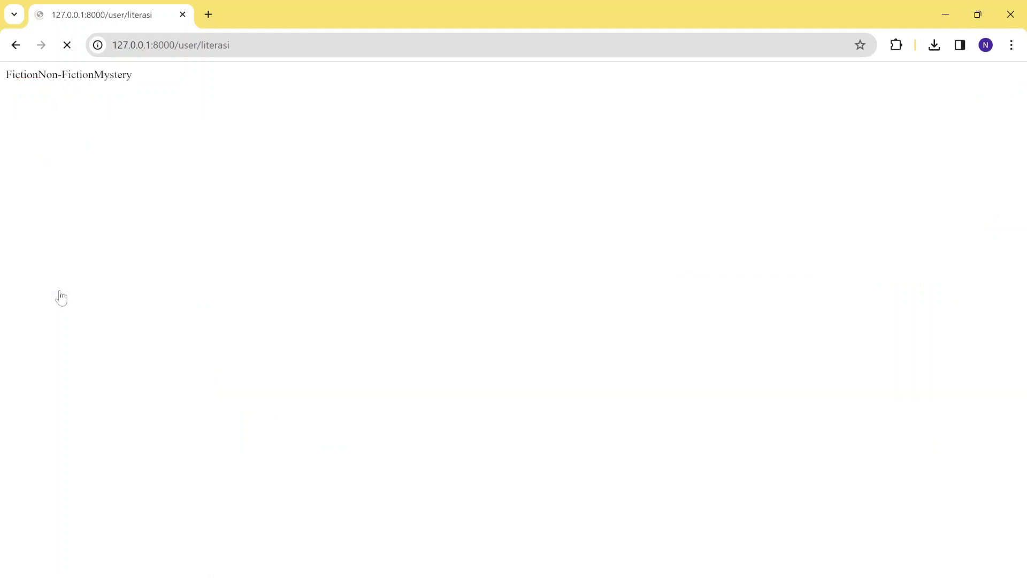
{"action": "scroll", "coordinate": [443, 425], "scroll_direction": "down", "scroll_amount": 6}
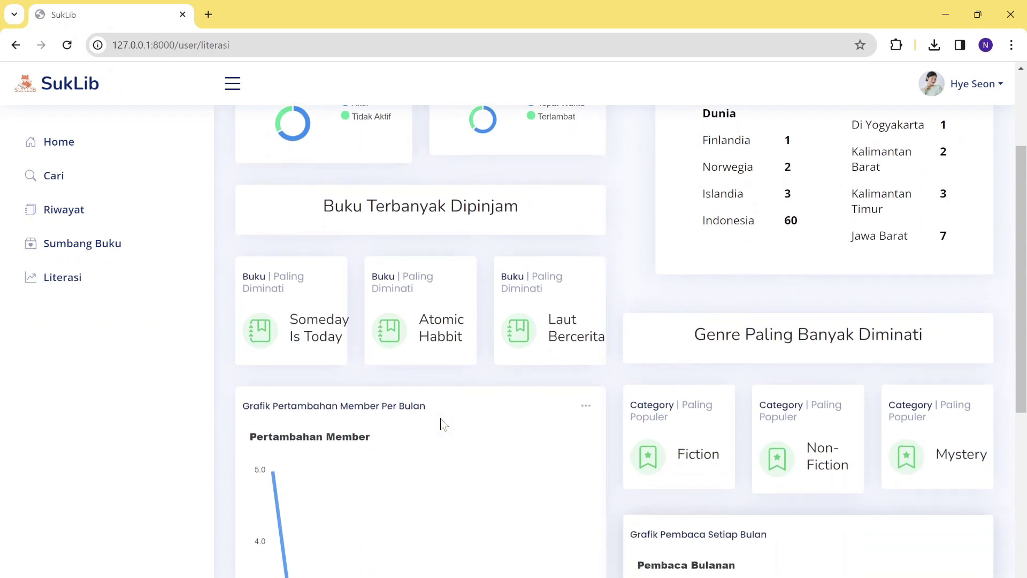
{"action": "scroll", "coordinate": [443, 424], "scroll_direction": "up", "scroll_amount": 6}
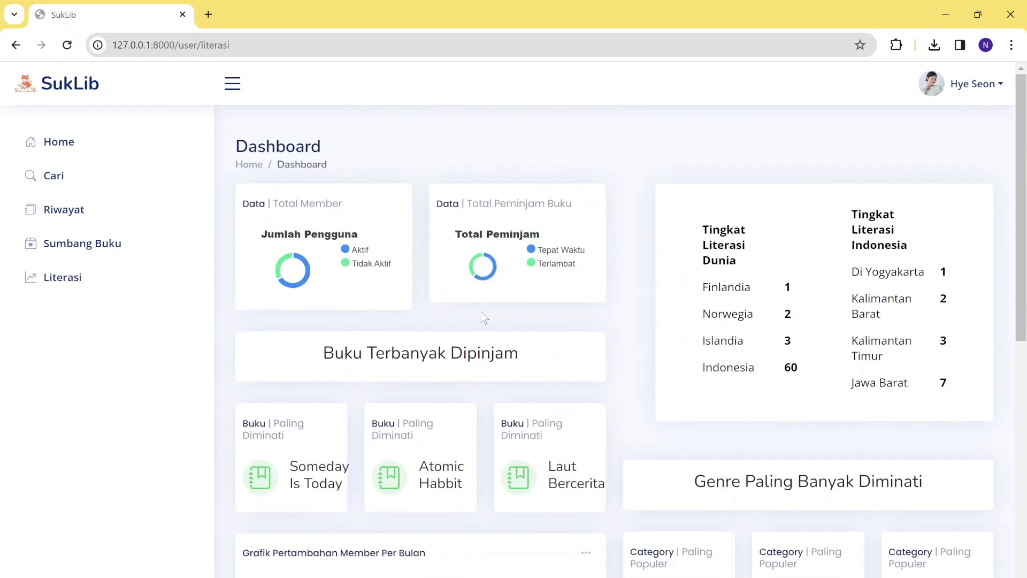
{"action": "scroll", "coordinate": [507, 395], "scroll_direction": "down", "scroll_amount": 5}
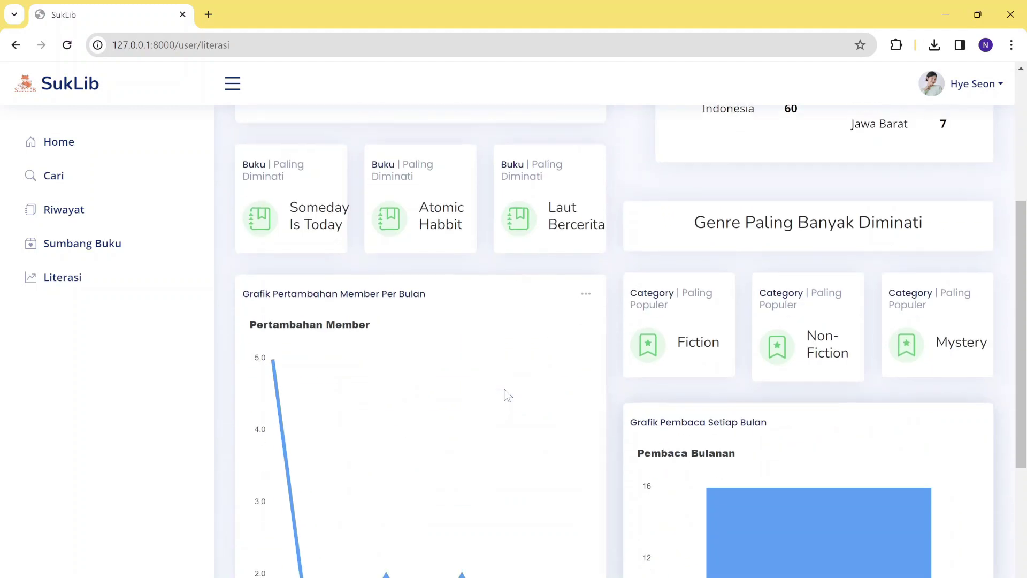
{"action": "scroll", "coordinate": [508, 395], "scroll_direction": "up", "scroll_amount": 5}
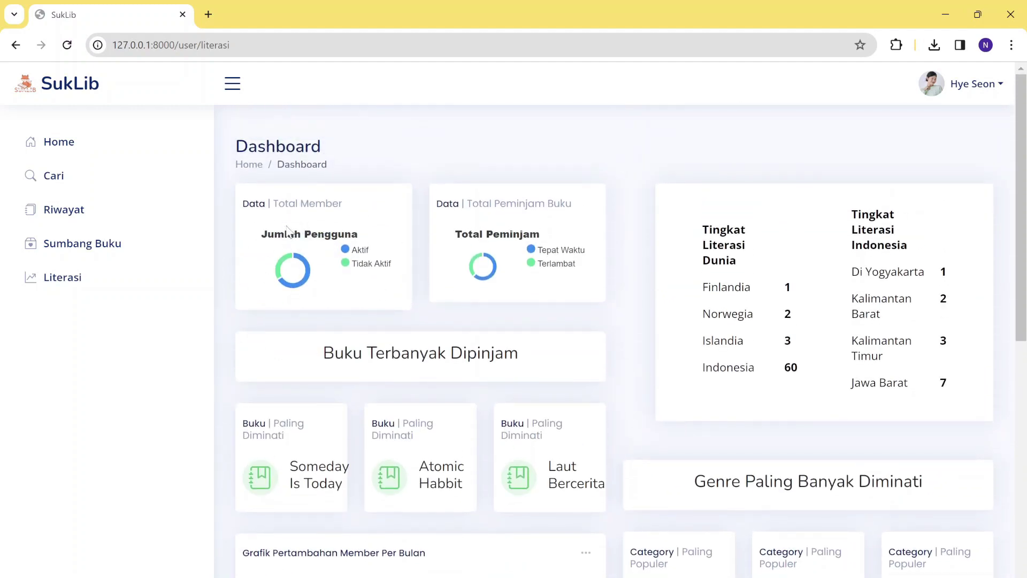
{"action": "mouse_move", "coordinate": [285, 261]}
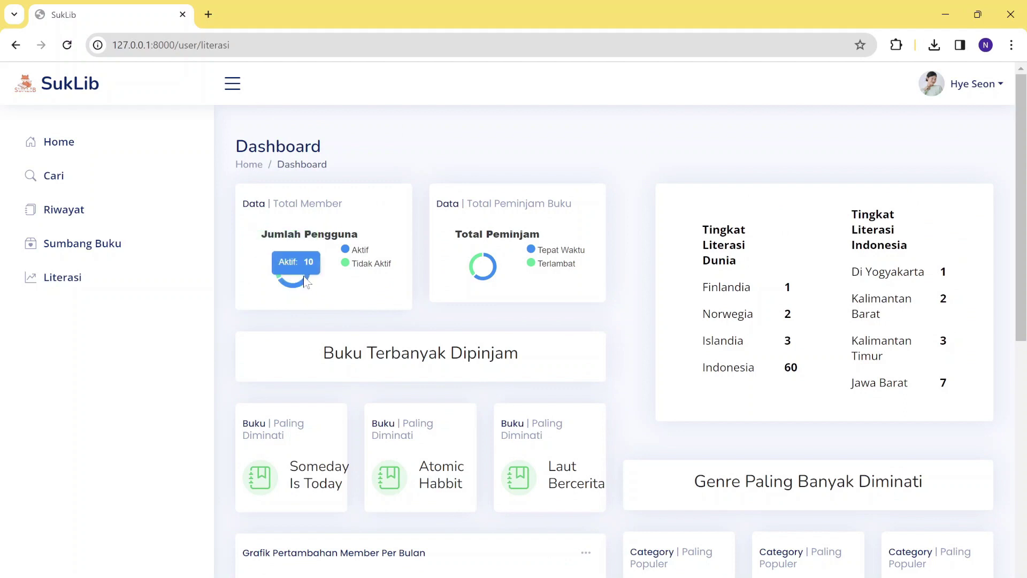
{"action": "mouse_move", "coordinate": [504, 227]}
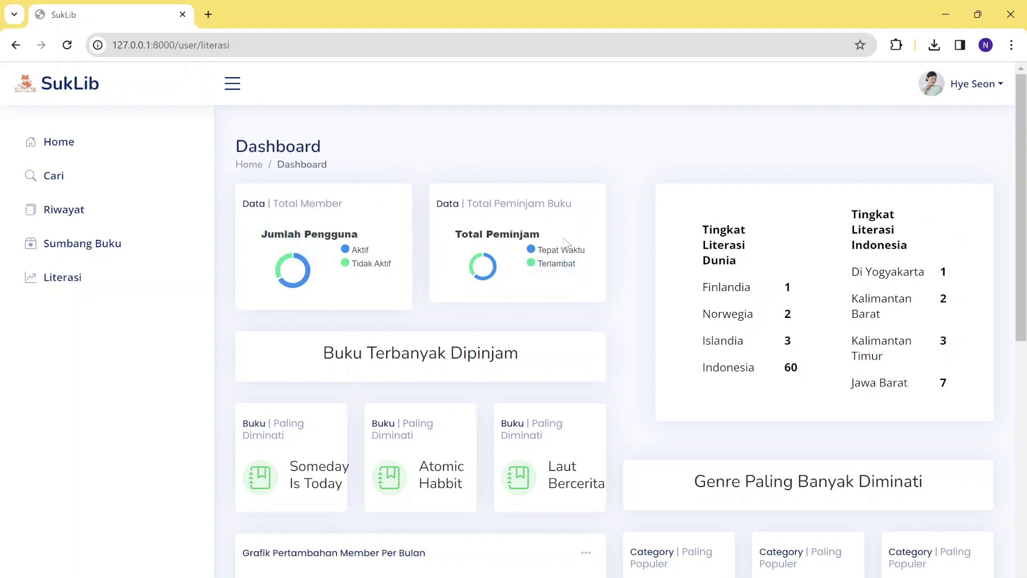
Scroll through the popular-book and genre statistics, then return to the top.
{"action": "scroll", "coordinate": [562, 336], "scroll_direction": "down", "scroll_amount": 1}
{"action": "scroll", "coordinate": [561, 336], "scroll_direction": "down", "scroll_amount": 3}
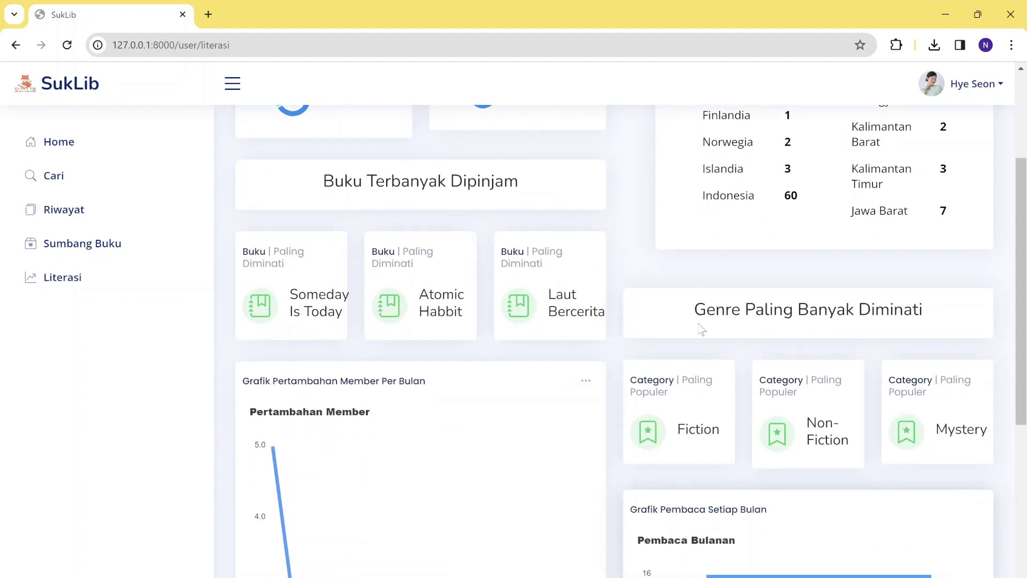
{"action": "scroll", "coordinate": [702, 329], "scroll_direction": "down", "scroll_amount": 1}
{"action": "scroll", "coordinate": [702, 329], "scroll_direction": "up", "scroll_amount": 1}
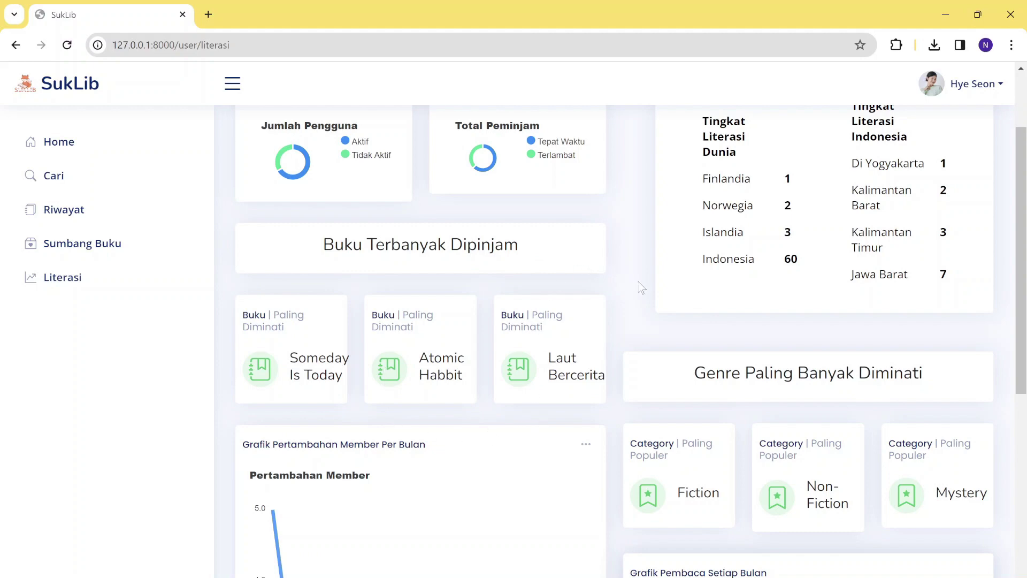
{"action": "scroll", "coordinate": [611, 442], "scroll_direction": "down", "scroll_amount": 1}
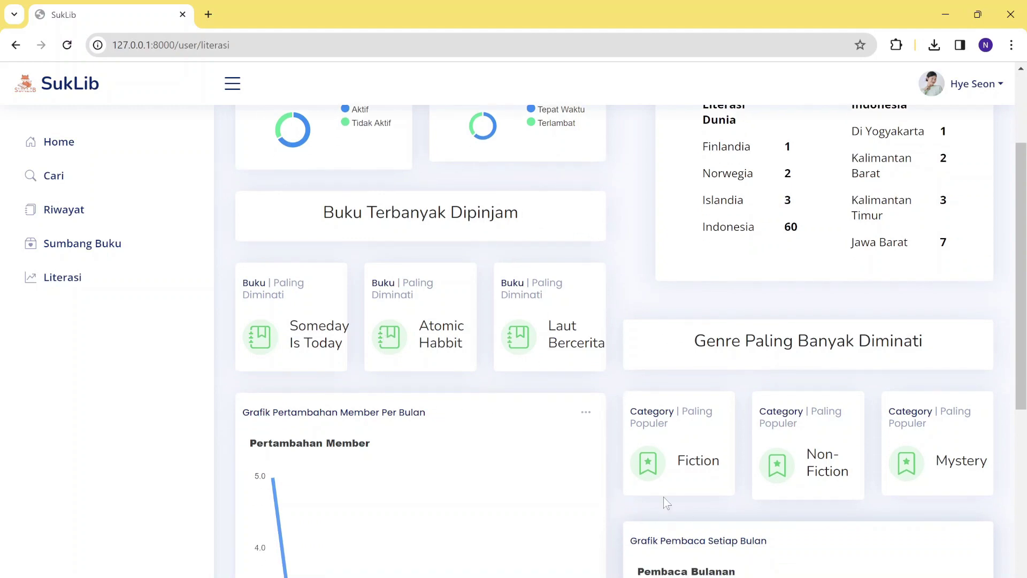
{"action": "scroll", "coordinate": [830, 466], "scroll_direction": "down", "scroll_amount": 6}
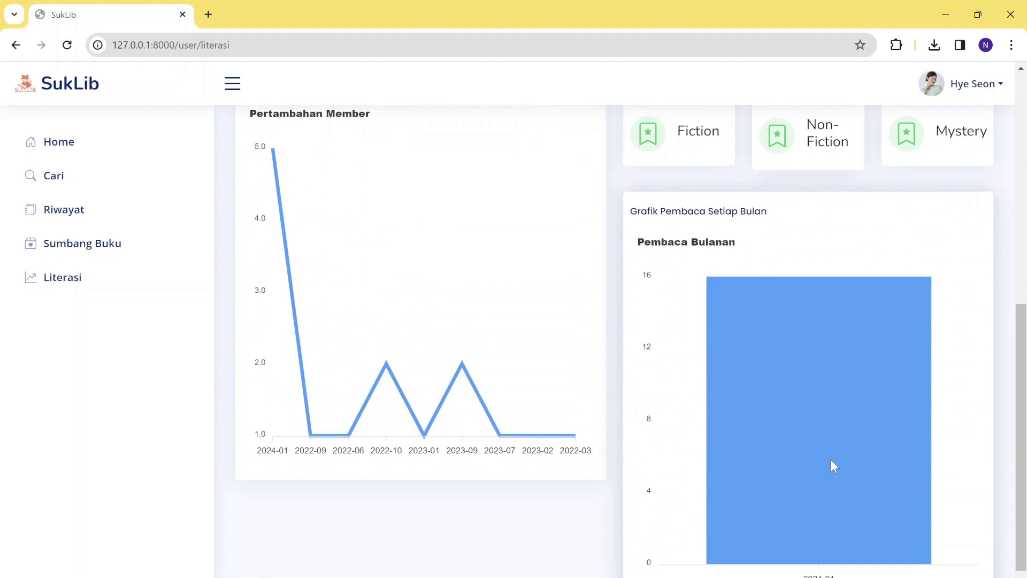
{"action": "scroll", "coordinate": [706, 283], "scroll_direction": "up", "scroll_amount": 2}
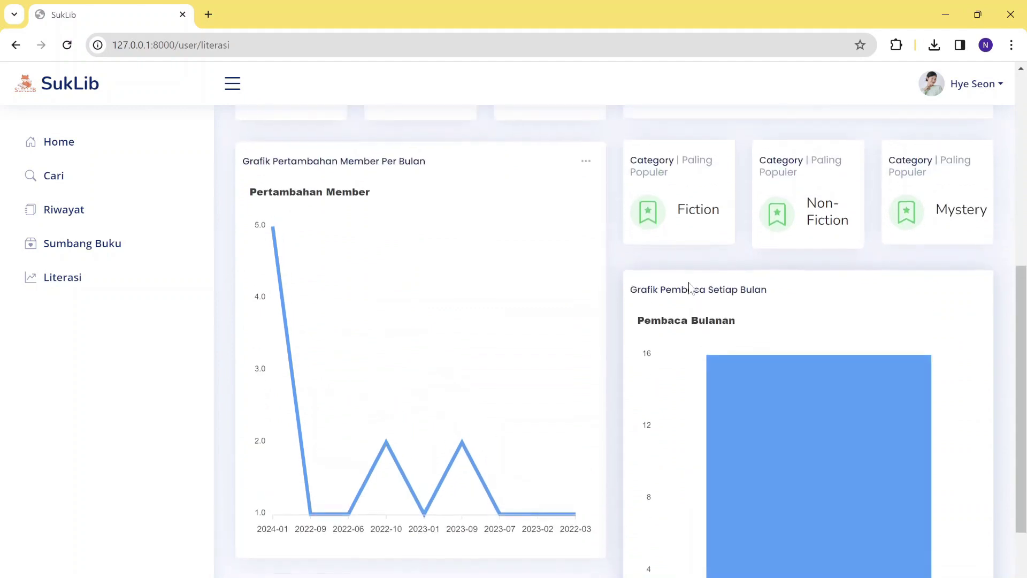
{"action": "scroll", "coordinate": [690, 289], "scroll_direction": "up", "scroll_amount": 2}
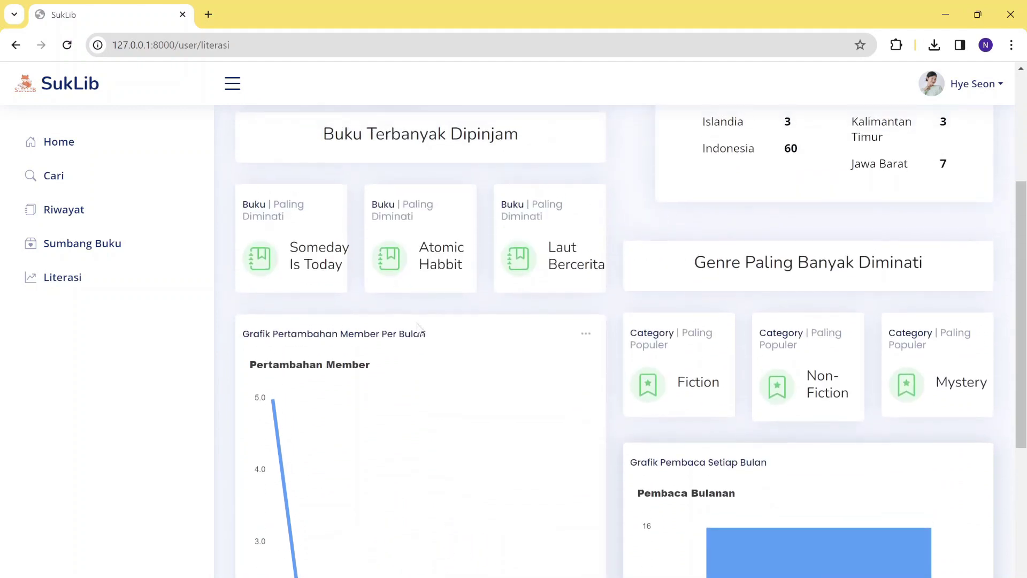
{"action": "scroll", "coordinate": [371, 362], "scroll_direction": "up", "scroll_amount": 4}
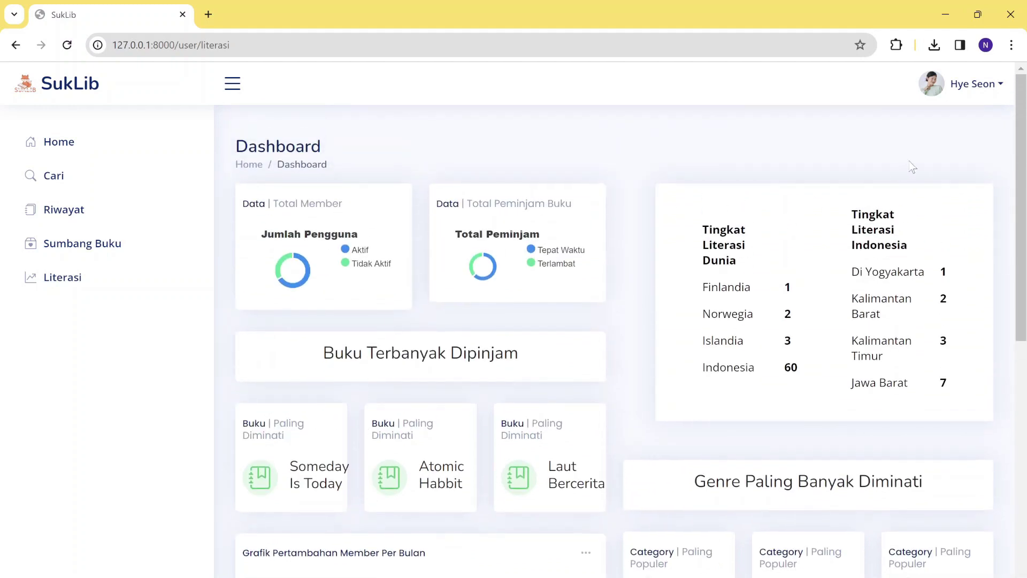
Open the member's profile page and switch to editing the profile details.
{"action": "left_click", "coordinate": [972, 86]}
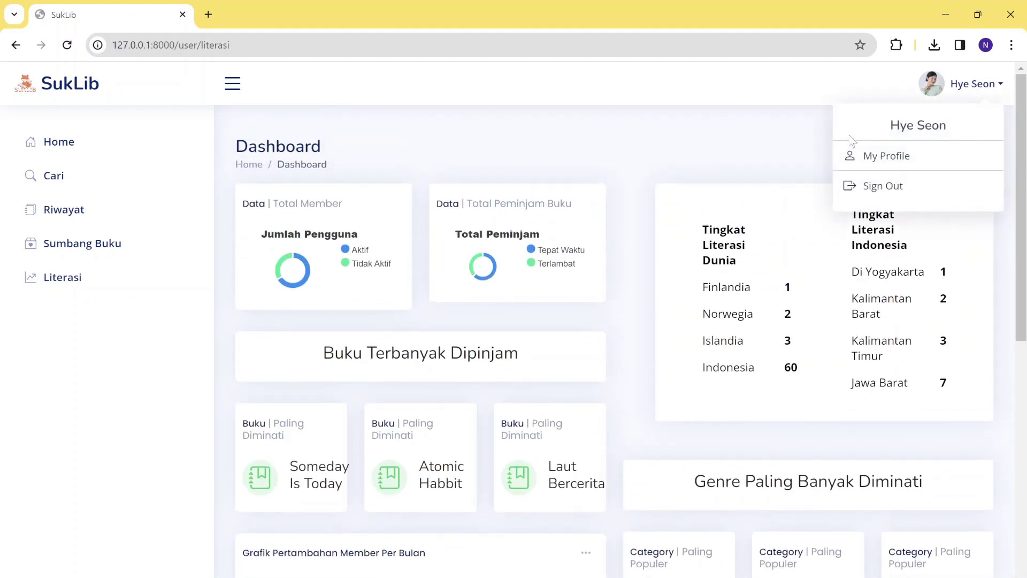
{"action": "left_click", "coordinate": [899, 156]}
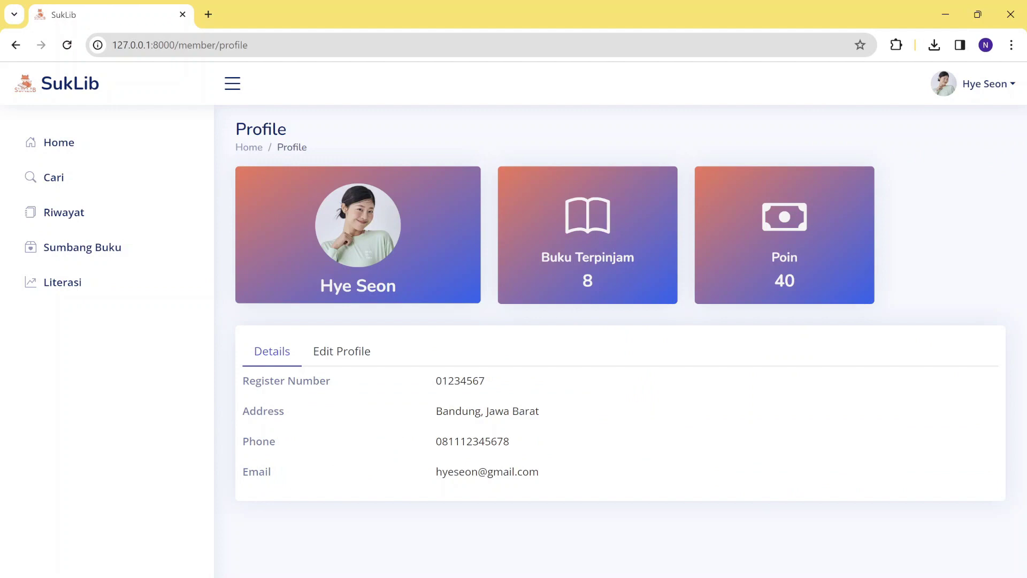
{"action": "left_click", "coordinate": [335, 353]}
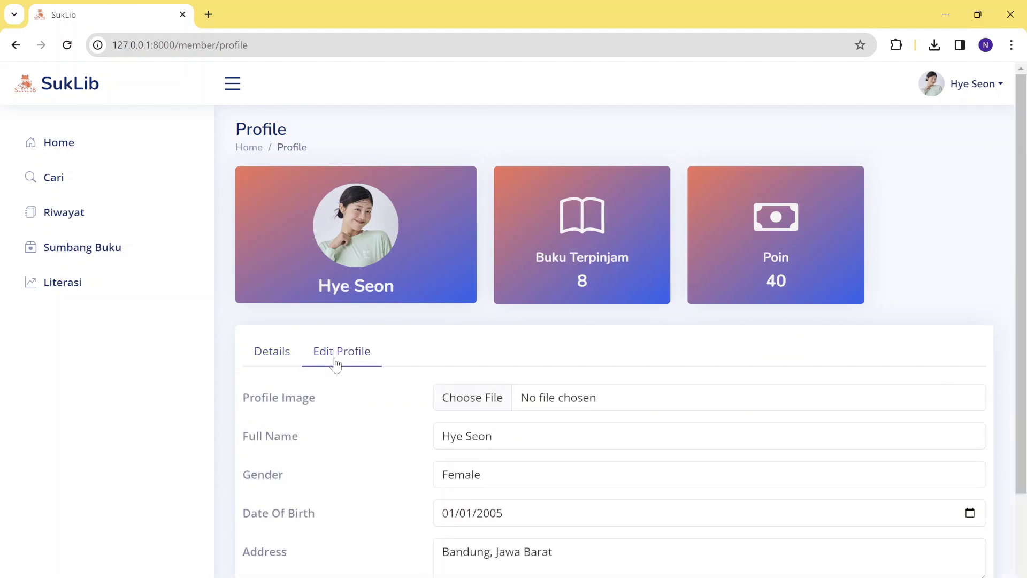
{"action": "scroll", "coordinate": [520, 512], "scroll_direction": "down", "scroll_amount": 1}
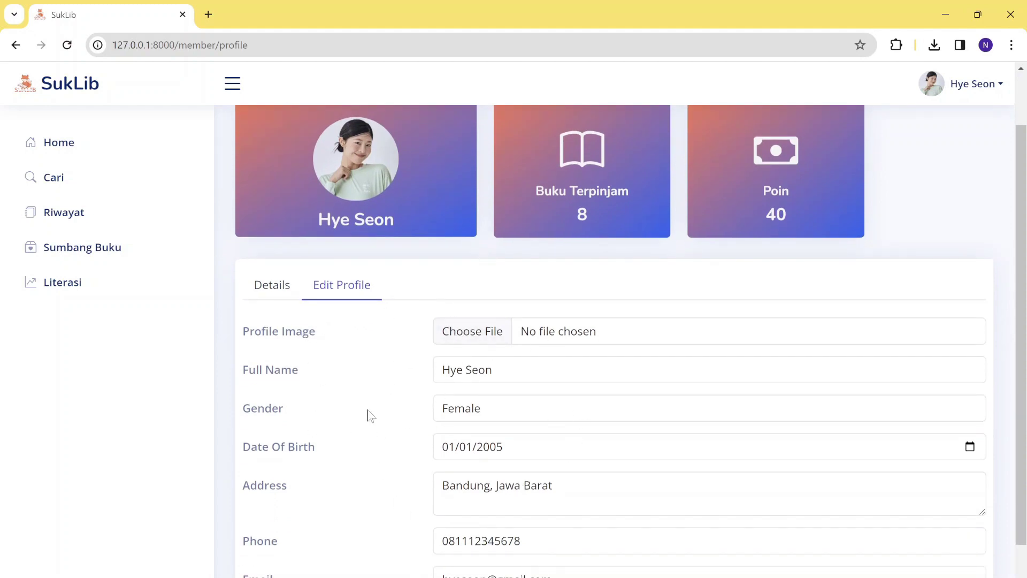
{"action": "scroll", "coordinate": [471, 469], "scroll_direction": "down", "scroll_amount": 1}
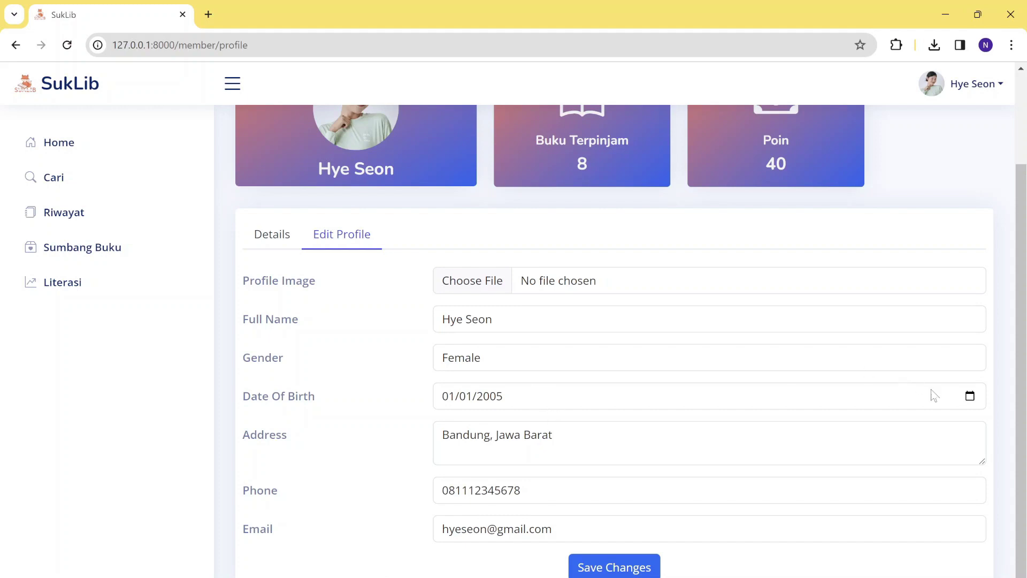
Set the date of birth to 11 April 2004 and save the changes.
{"action": "left_click", "coordinate": [970, 396]}
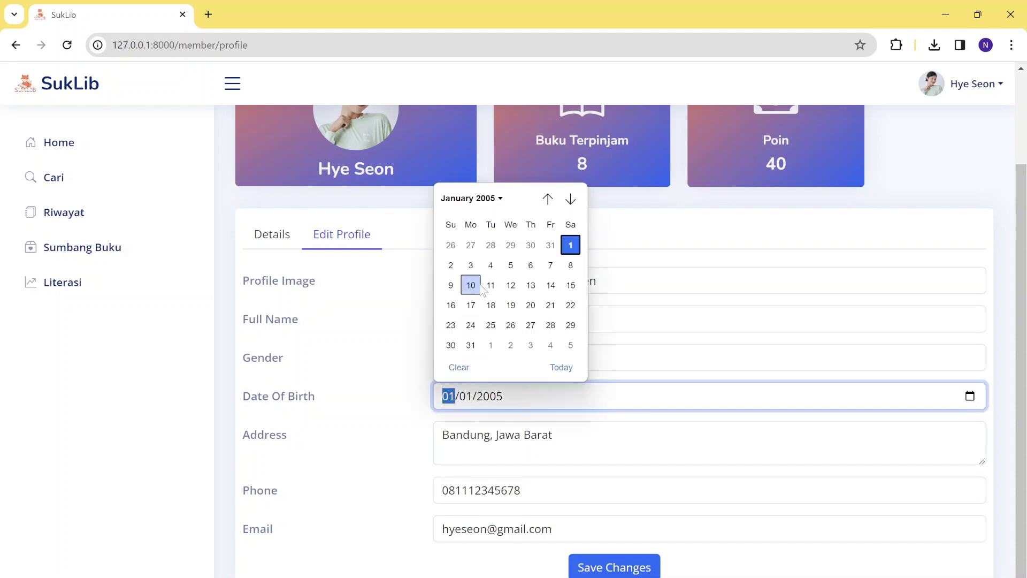
{"action": "left_click", "coordinate": [490, 199]}
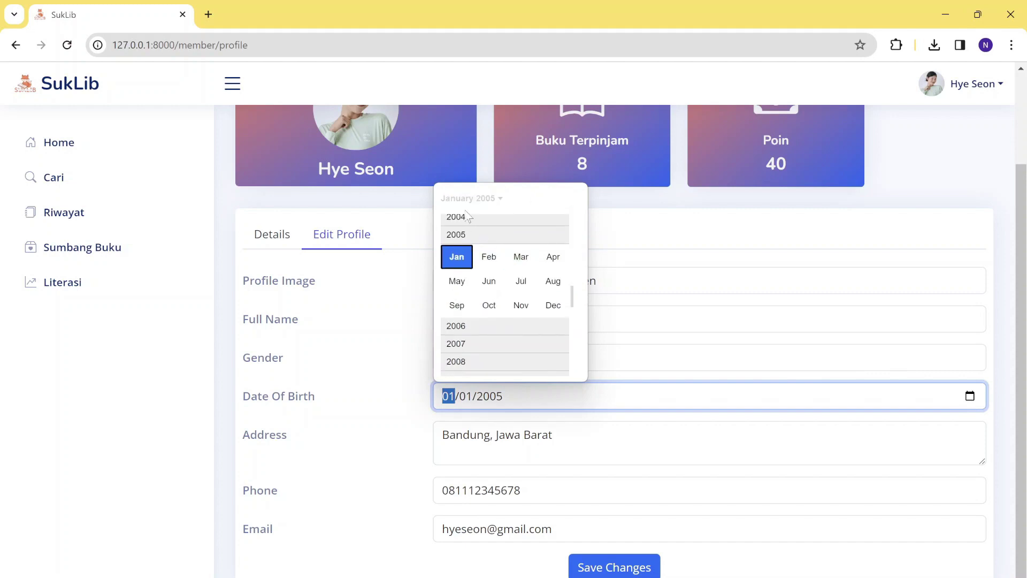
{"action": "left_click", "coordinate": [468, 212]}
{"action": "left_click", "coordinate": [492, 200]}
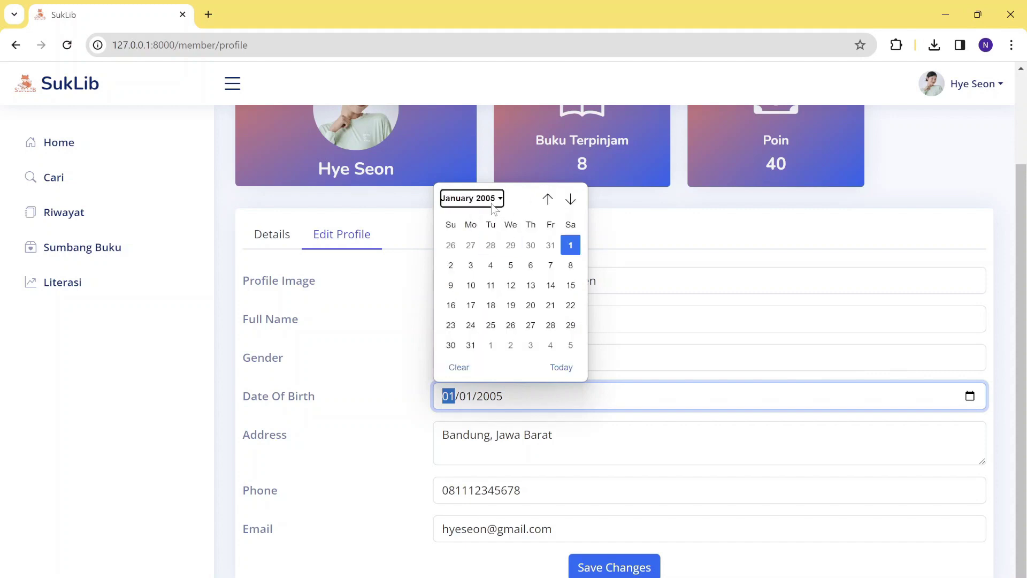
{"action": "left_click", "coordinate": [472, 223]}
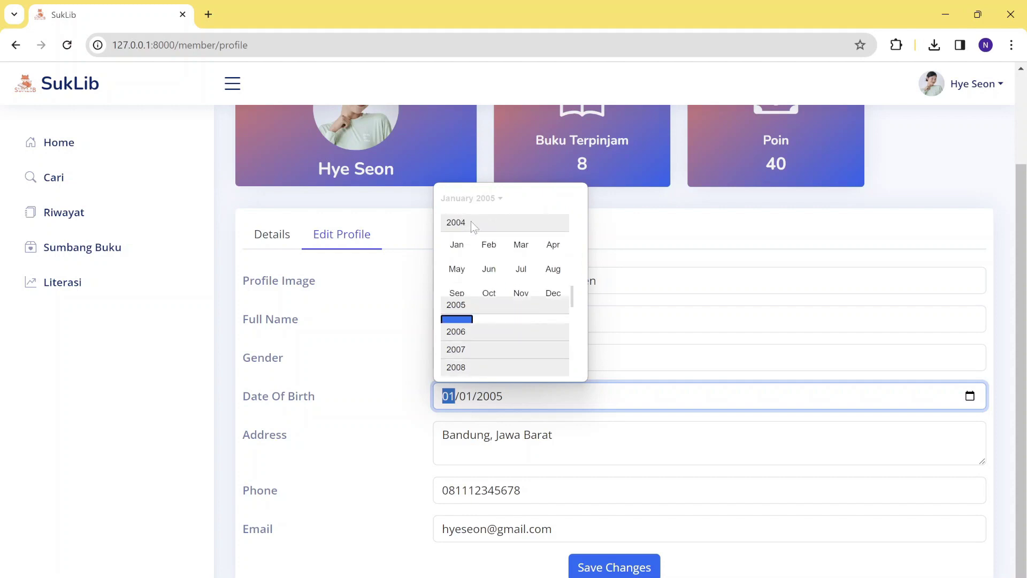
{"action": "left_click", "coordinate": [557, 246]}
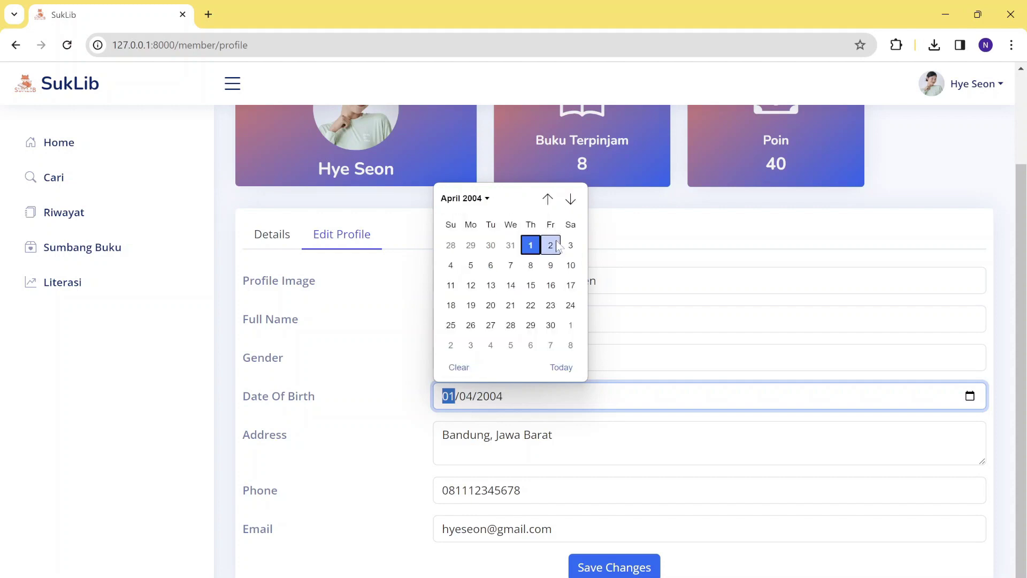
{"action": "left_click", "coordinate": [450, 285]}
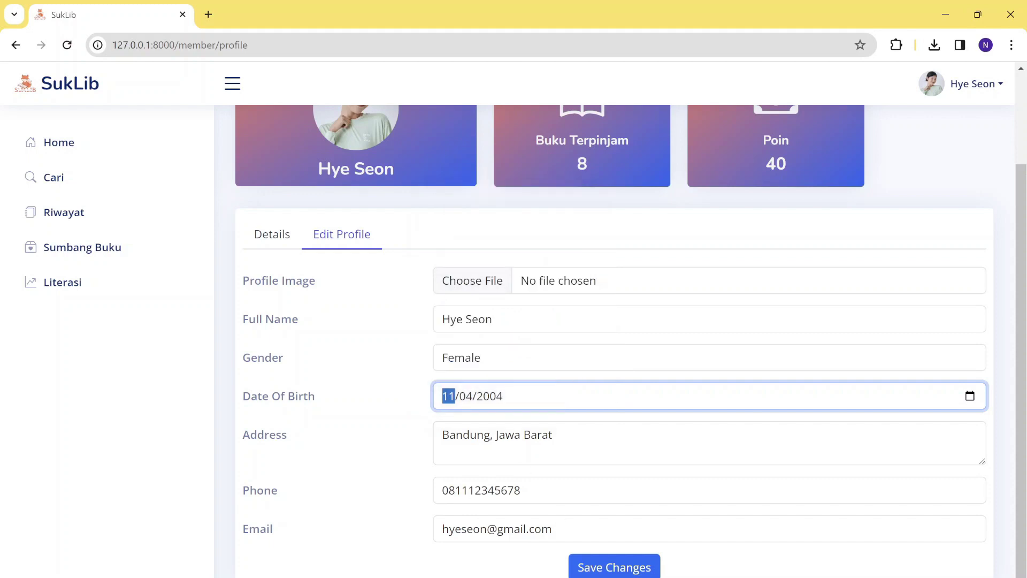
{"action": "scroll", "coordinate": [527, 426], "scroll_direction": "up", "scroll_amount": 1}
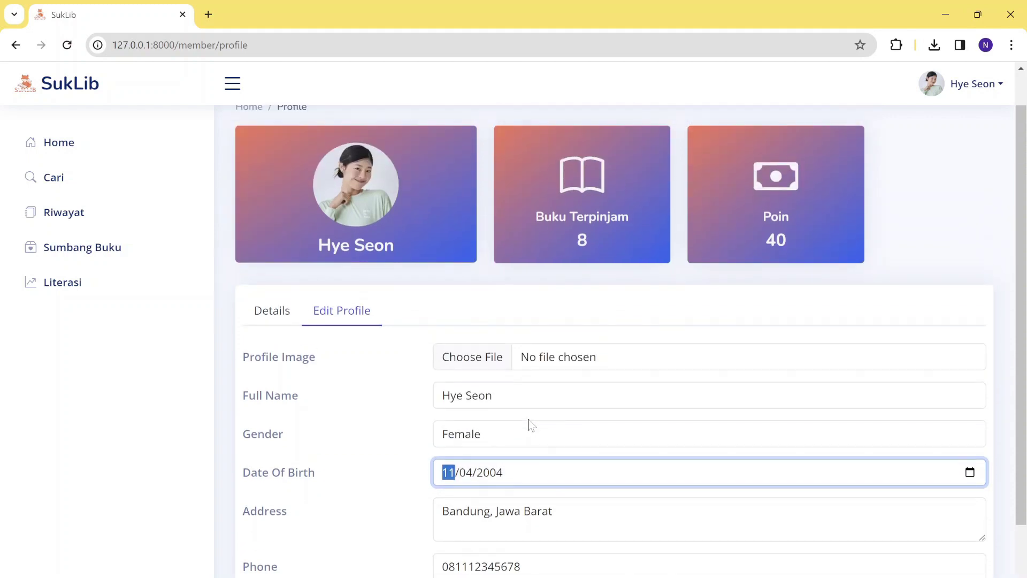
{"action": "scroll", "coordinate": [528, 423], "scroll_direction": "down", "scroll_amount": 1}
{"action": "left_click", "coordinate": [634, 552]}
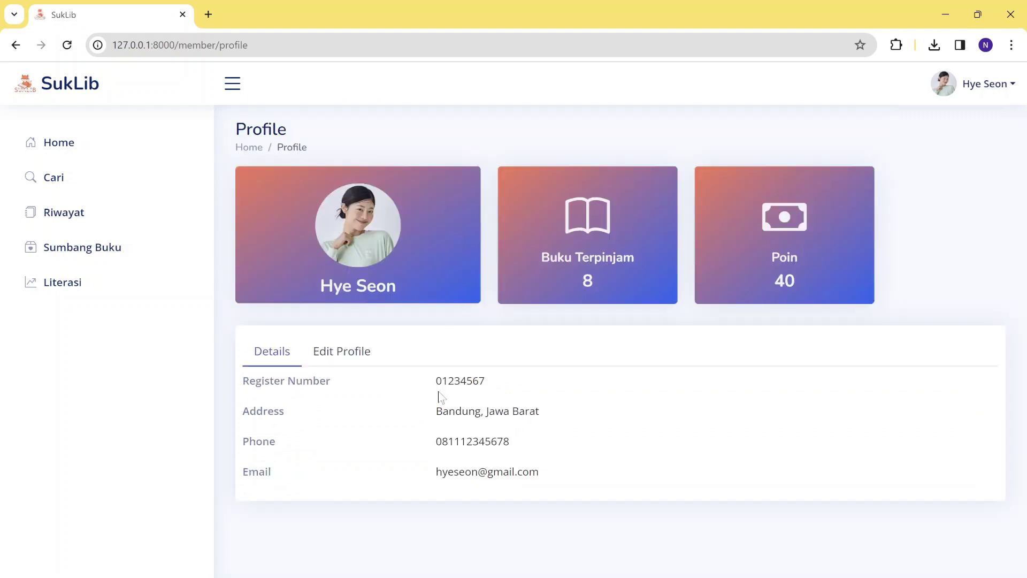
{"action": "left_click", "coordinate": [336, 364]}
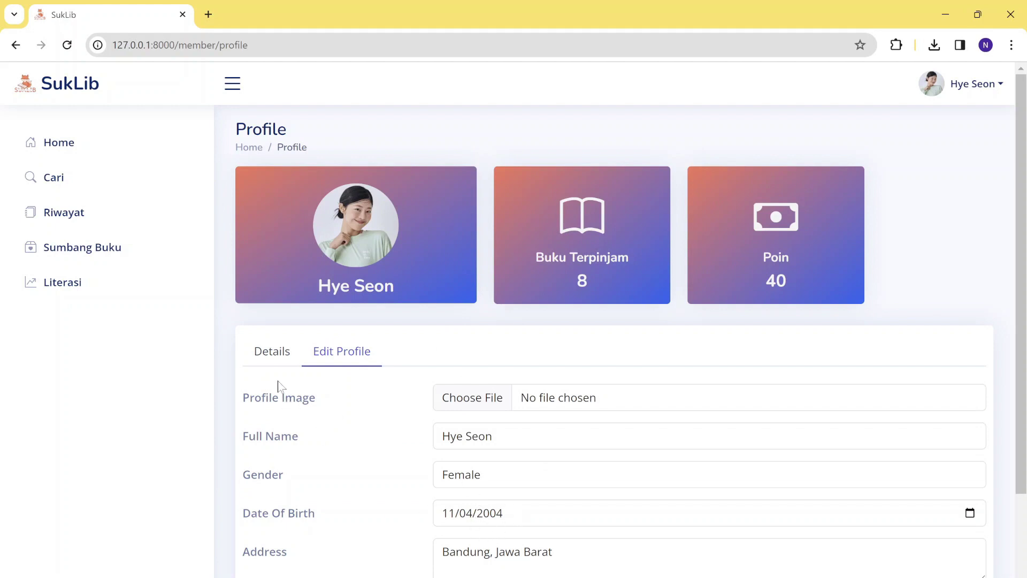
{"action": "left_click", "coordinate": [274, 362]}
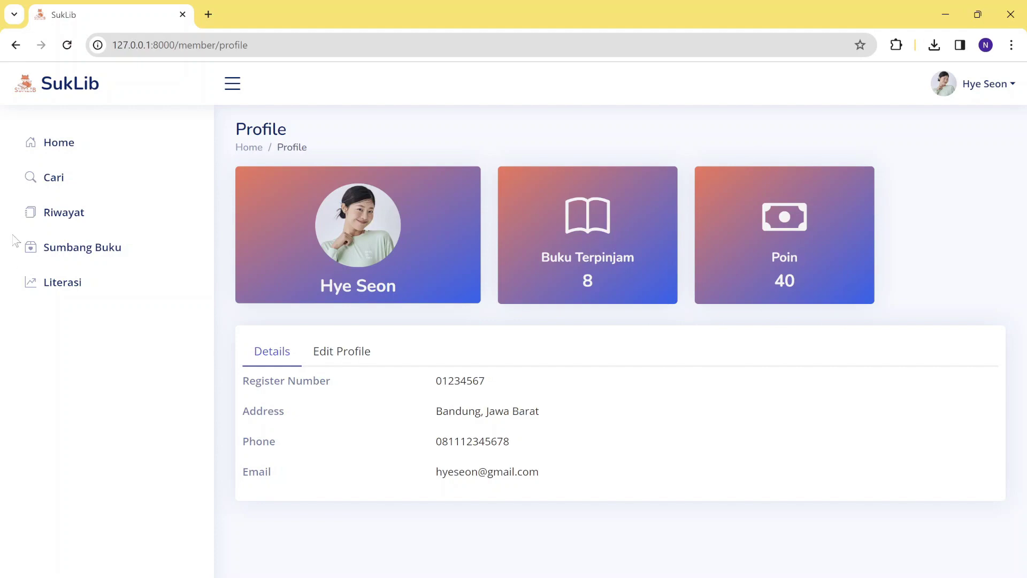
Return to the Home page and scroll through it.
{"action": "left_click", "coordinate": [49, 141]}
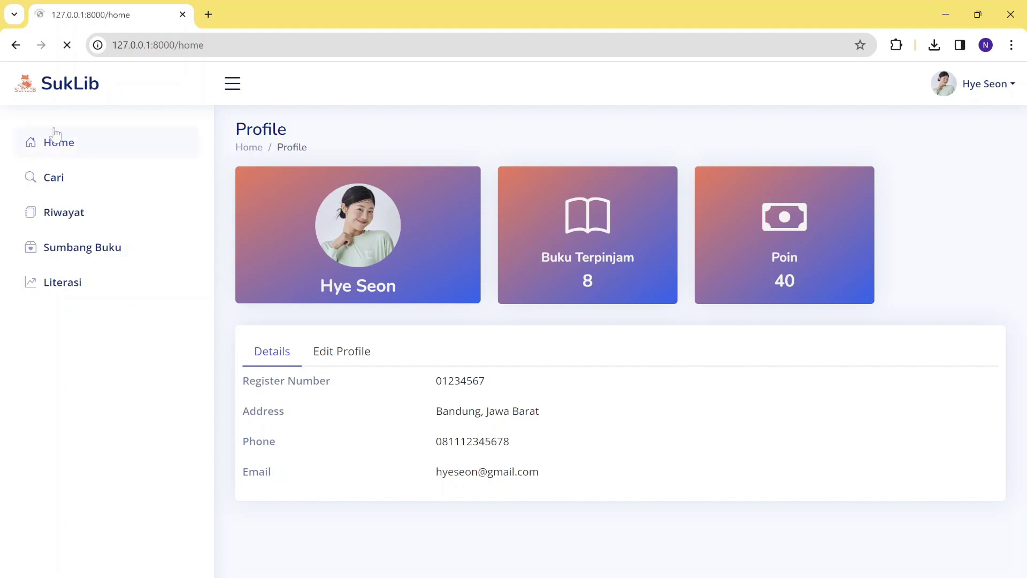
{"action": "scroll", "coordinate": [589, 385], "scroll_direction": "down", "scroll_amount": 5}
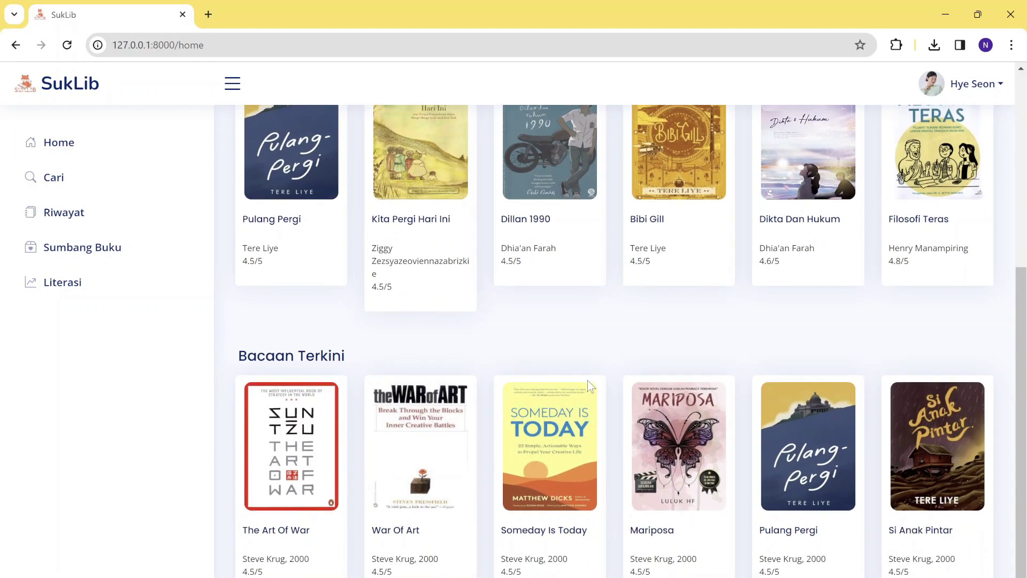
{"action": "scroll", "coordinate": [589, 385], "scroll_direction": "up", "scroll_amount": 5}
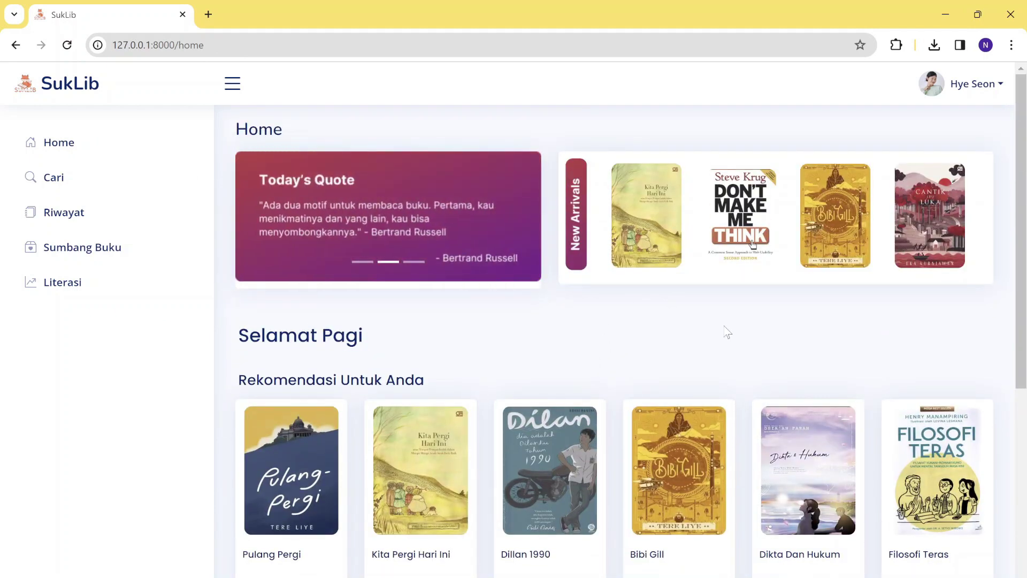
Sign out of the member account and choose Login Sebagai Admin.
{"action": "left_click", "coordinate": [961, 86]}
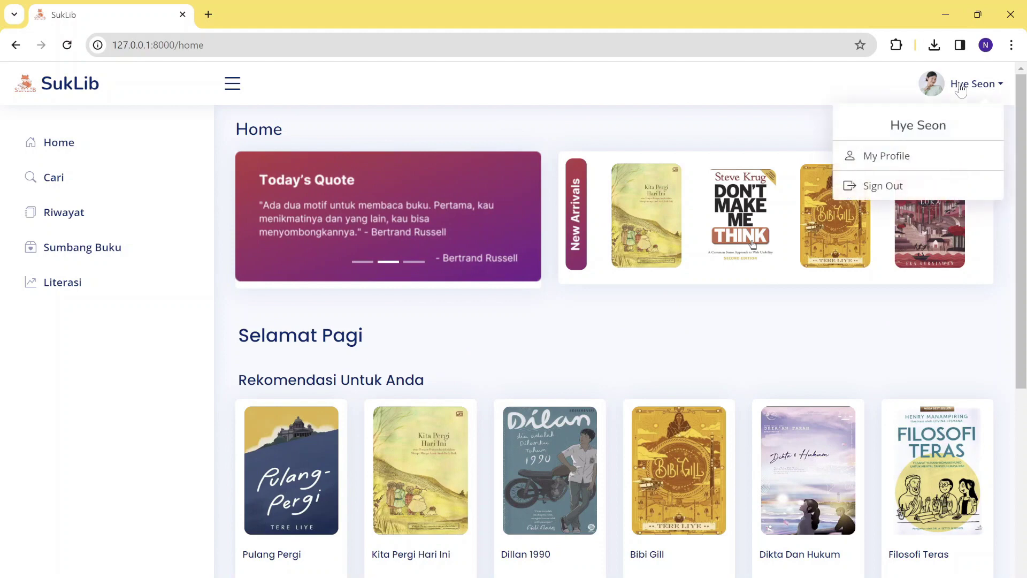
{"action": "left_click", "coordinate": [882, 188]}
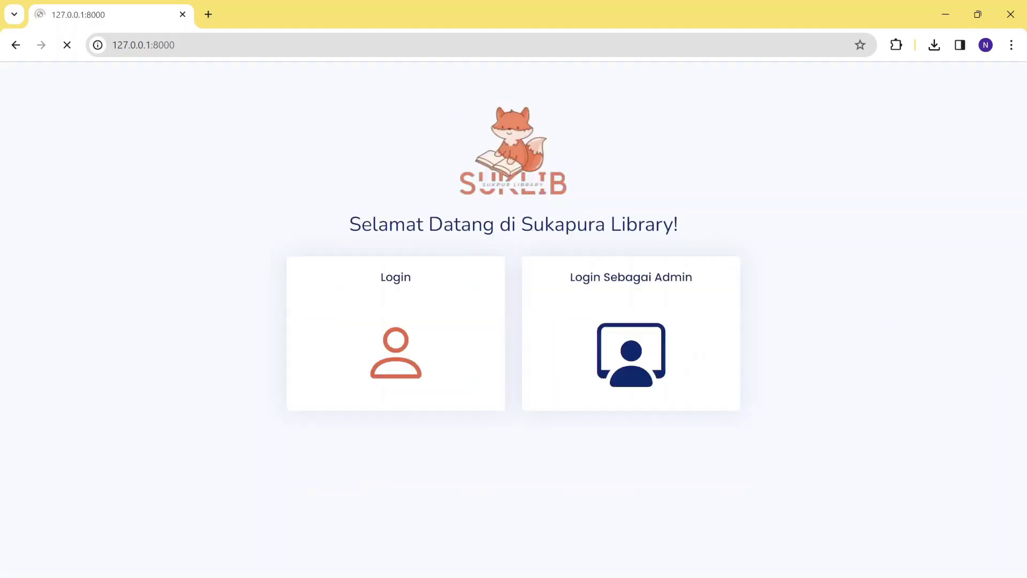
{"action": "left_click", "coordinate": [633, 317]}
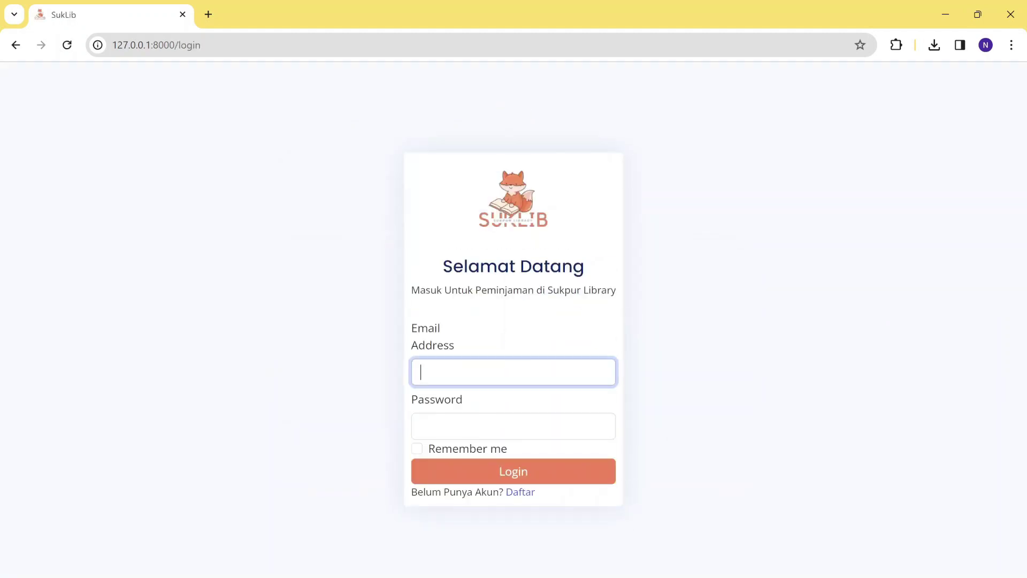
{"action": "left_click", "coordinate": [514, 372]}
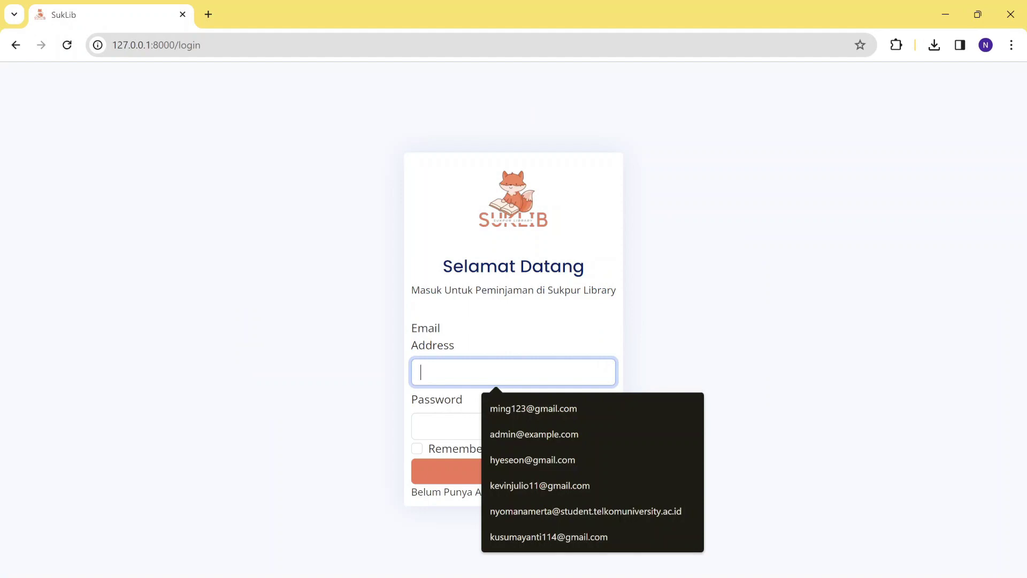
Log in as administrator with the autofilled admin e-mail and the account password.
{"action": "left_click", "coordinate": [500, 442]}
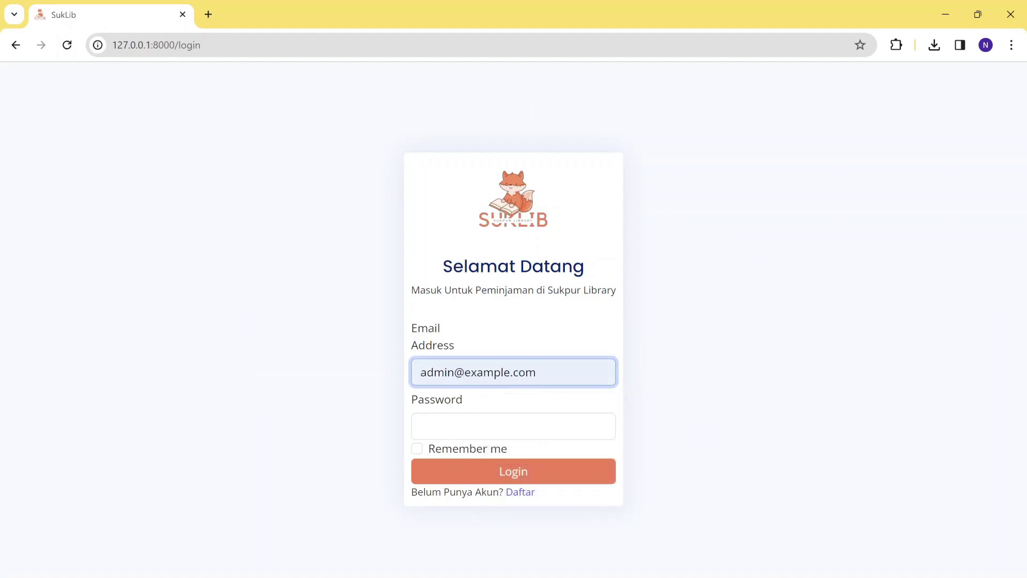
{"action": "left_click", "coordinate": [513, 427]}
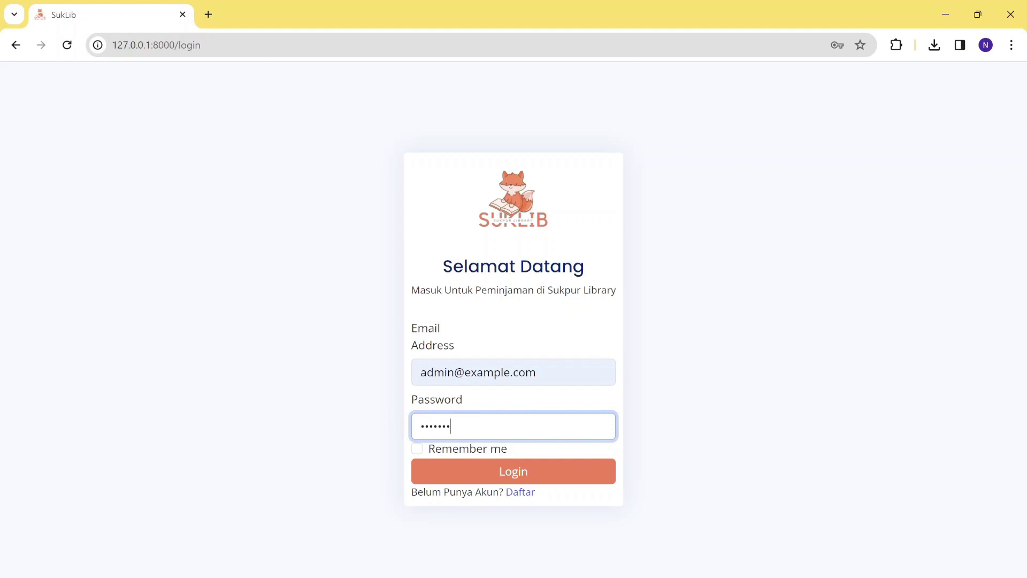
{"action": "left_click", "coordinate": [505, 469]}
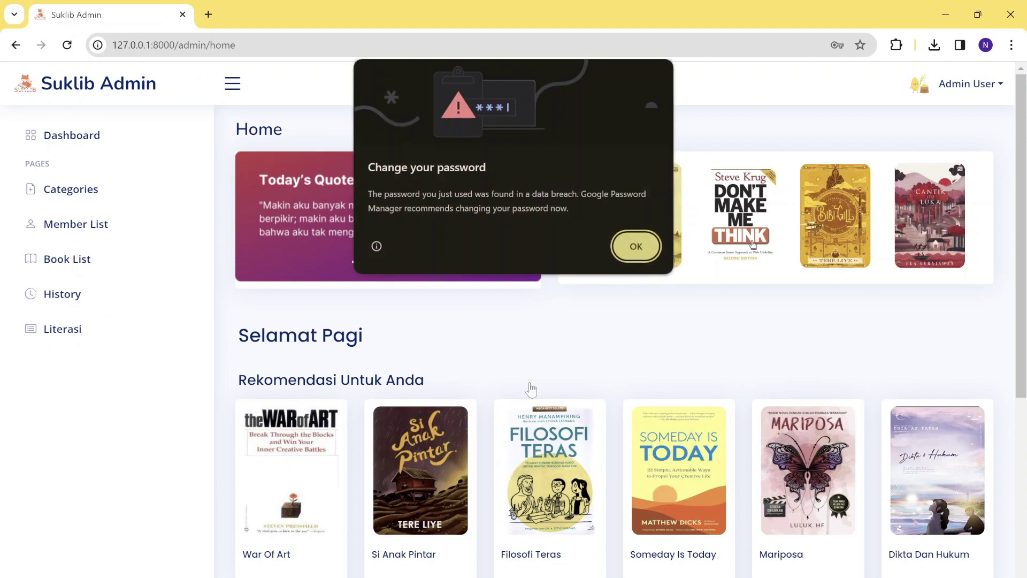
Dismiss Chrome's password warning, review the admin home page, and open Categories.
{"action": "left_click", "coordinate": [636, 247]}
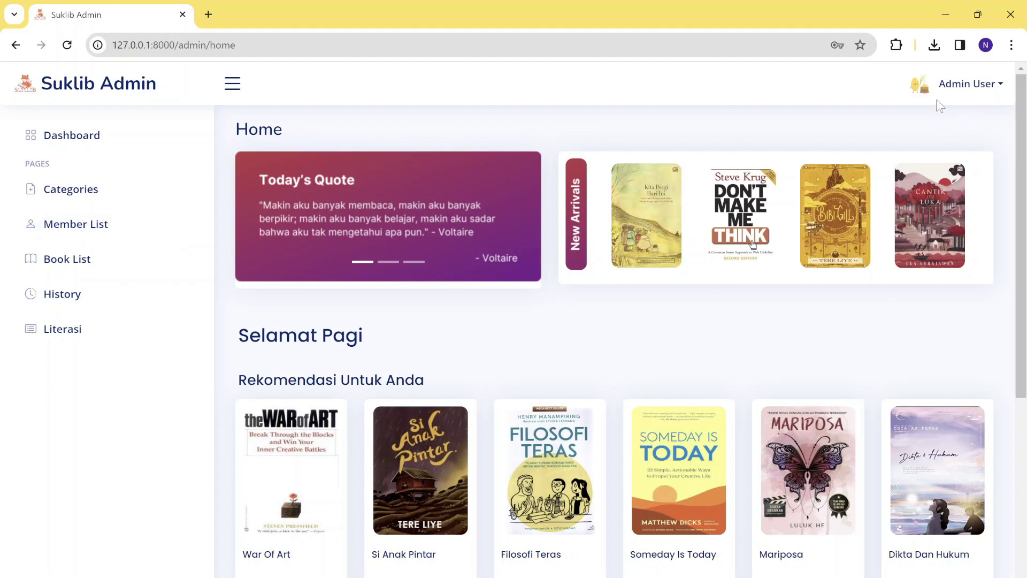
{"action": "scroll", "coordinate": [522, 320], "scroll_direction": "down", "scroll_amount": 4}
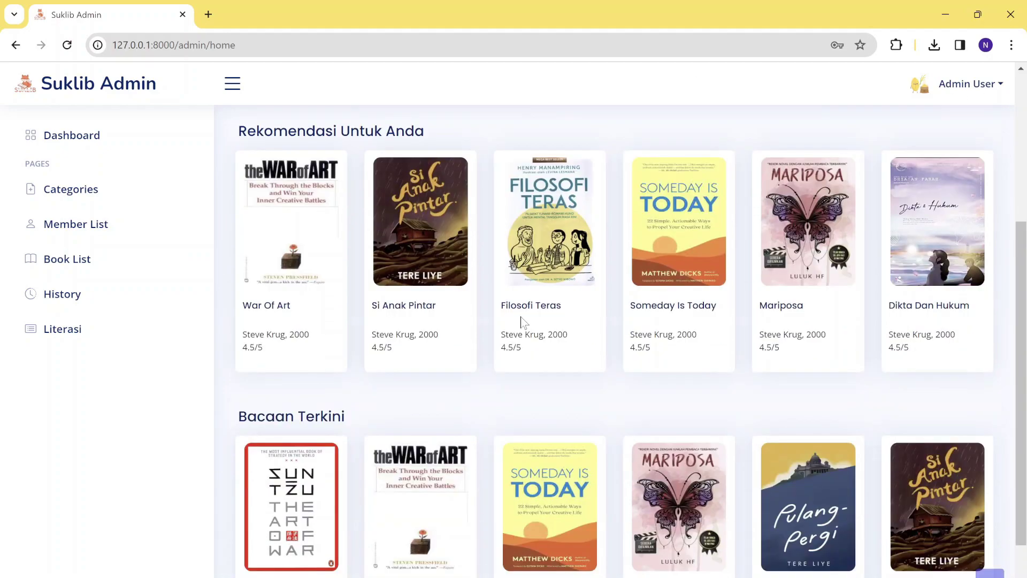
{"action": "scroll", "coordinate": [521, 319], "scroll_direction": "up", "scroll_amount": 4}
{"action": "scroll", "coordinate": [521, 319], "scroll_direction": "down", "scroll_amount": 4}
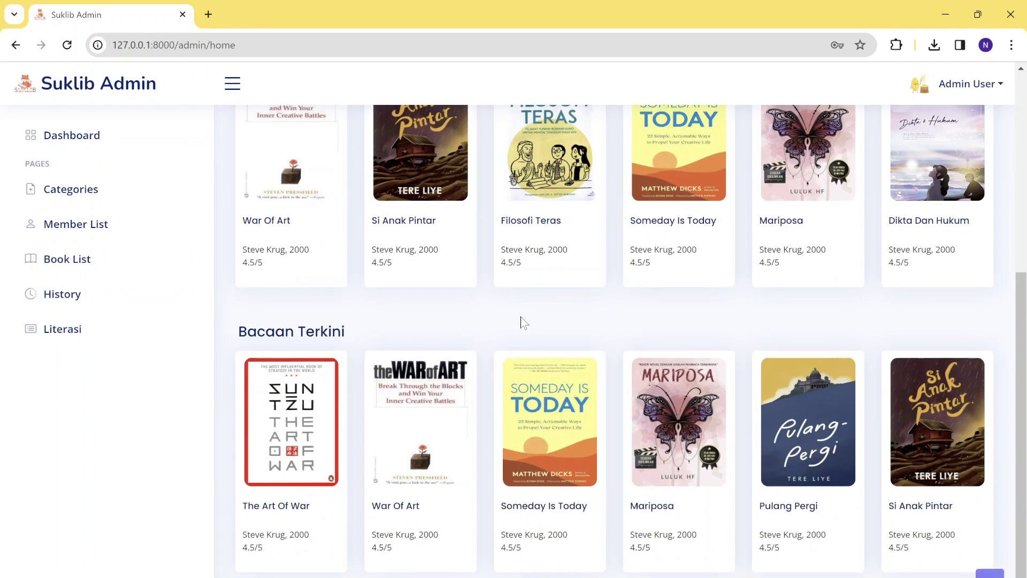
{"action": "scroll", "coordinate": [522, 319], "scroll_direction": "up", "scroll_amount": 4}
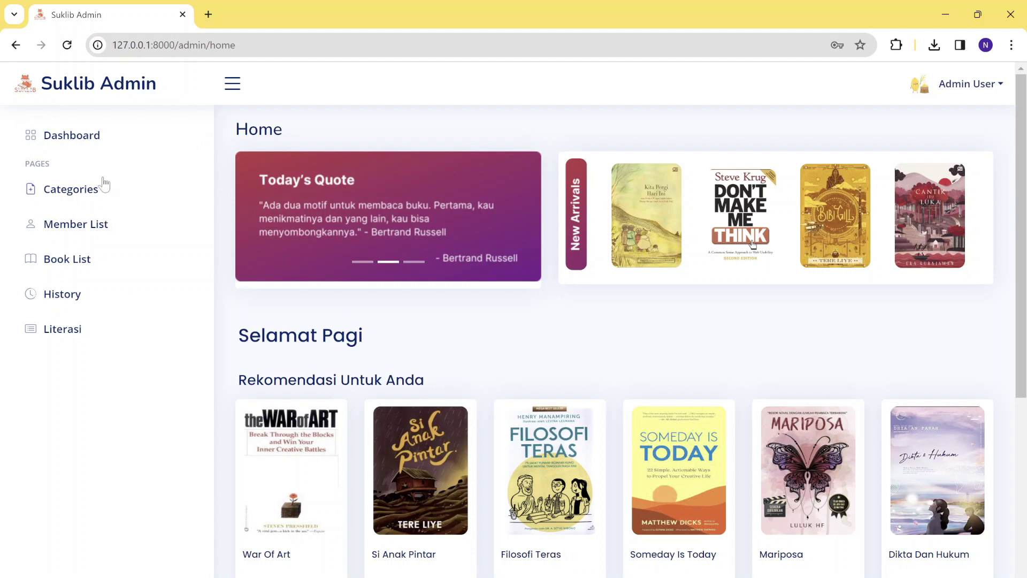
{"action": "left_click", "coordinate": [95, 187]}
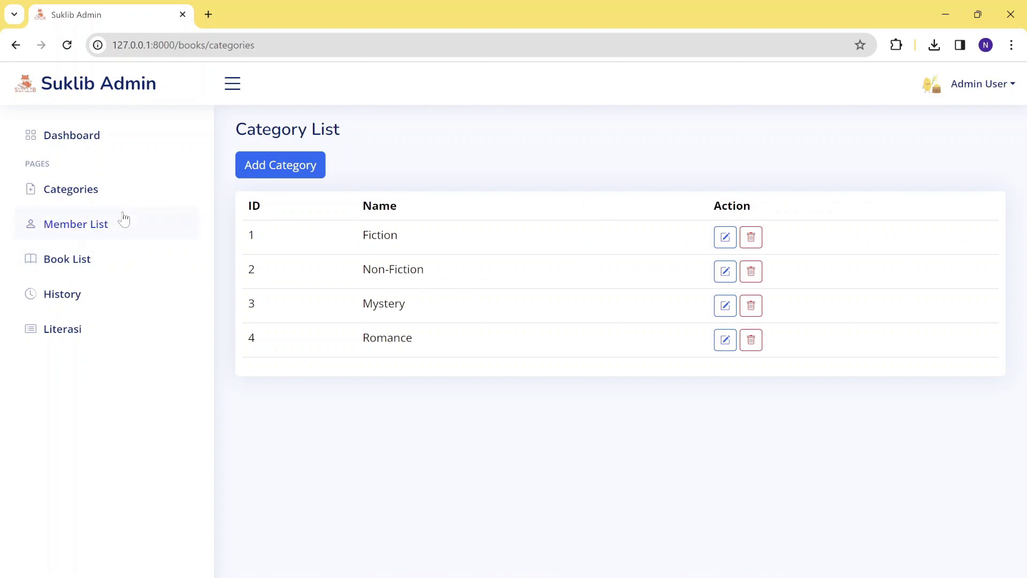
{"action": "left_click", "coordinate": [123, 217]}
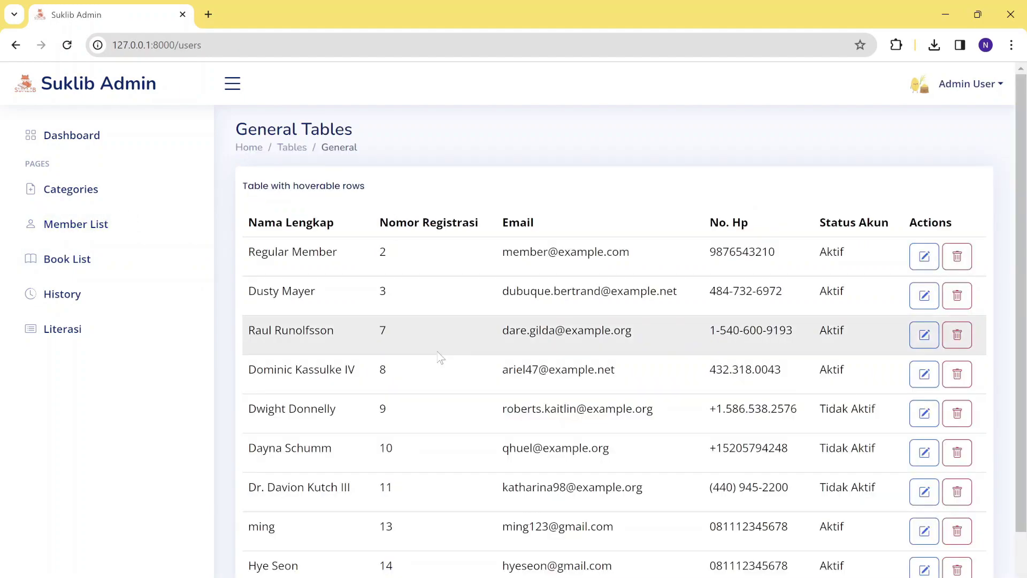
{"action": "scroll", "coordinate": [503, 332], "scroll_direction": "down", "scroll_amount": 1}
{"action": "scroll", "coordinate": [503, 331], "scroll_direction": "up", "scroll_amount": 1}
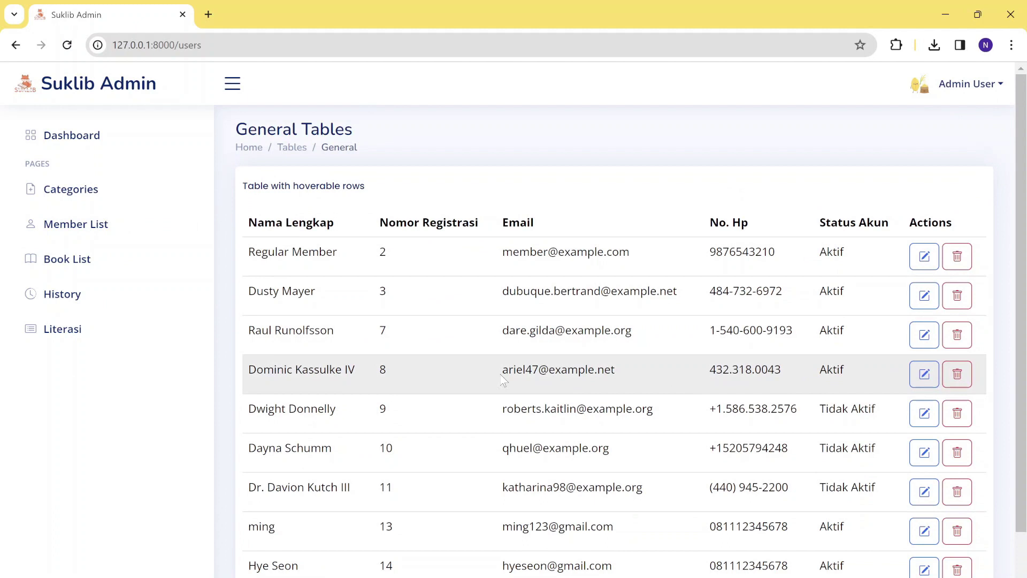
{"action": "scroll", "coordinate": [503, 380], "scroll_direction": "down", "scroll_amount": 2}
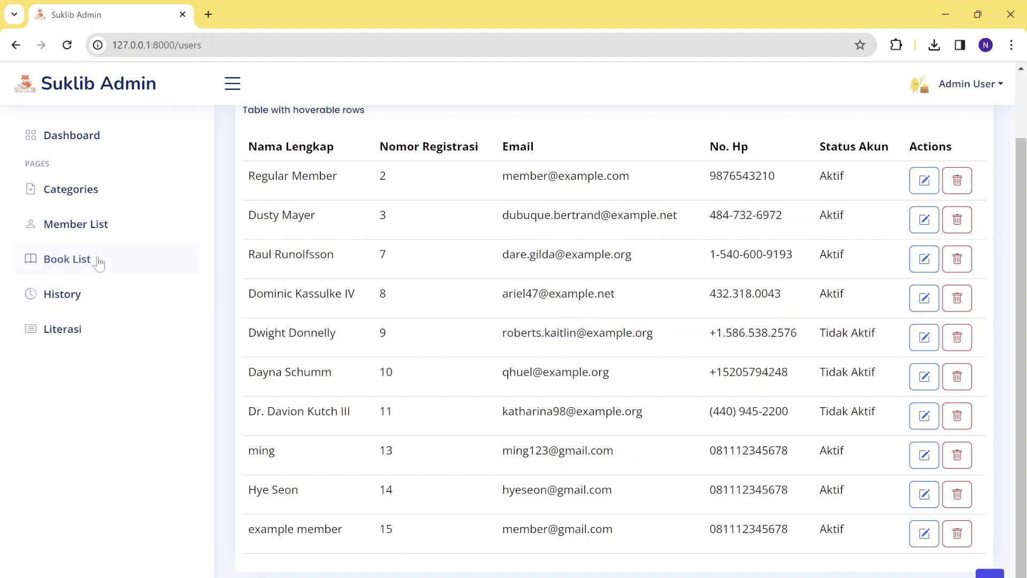
{"action": "left_click", "coordinate": [99, 262]}
{"action": "scroll", "coordinate": [553, 320], "scroll_direction": "down", "scroll_amount": 10}
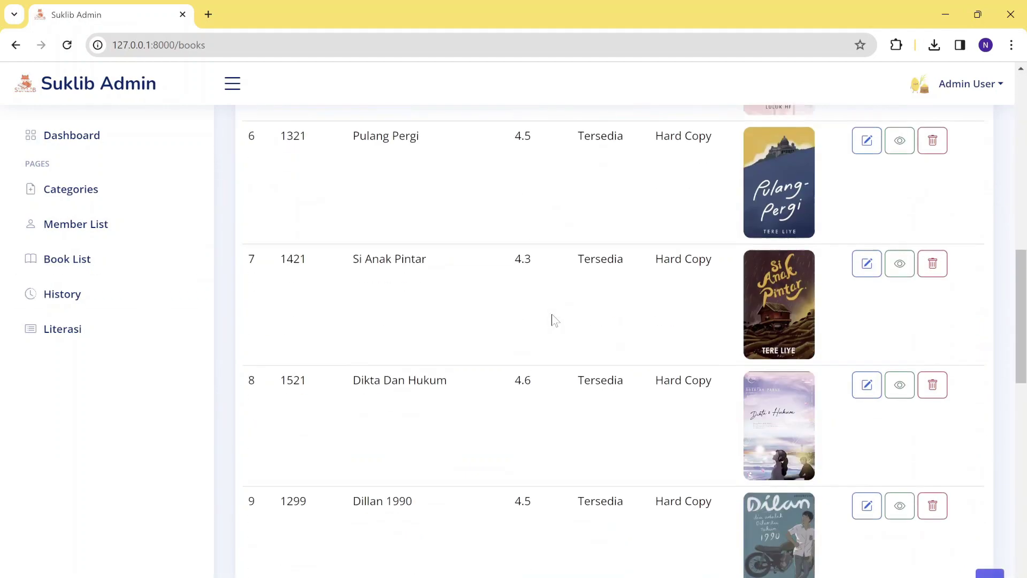
{"action": "scroll", "coordinate": [553, 320], "scroll_direction": "down", "scroll_amount": 13}
{"action": "scroll", "coordinate": [553, 320], "scroll_direction": "up", "scroll_amount": 16}
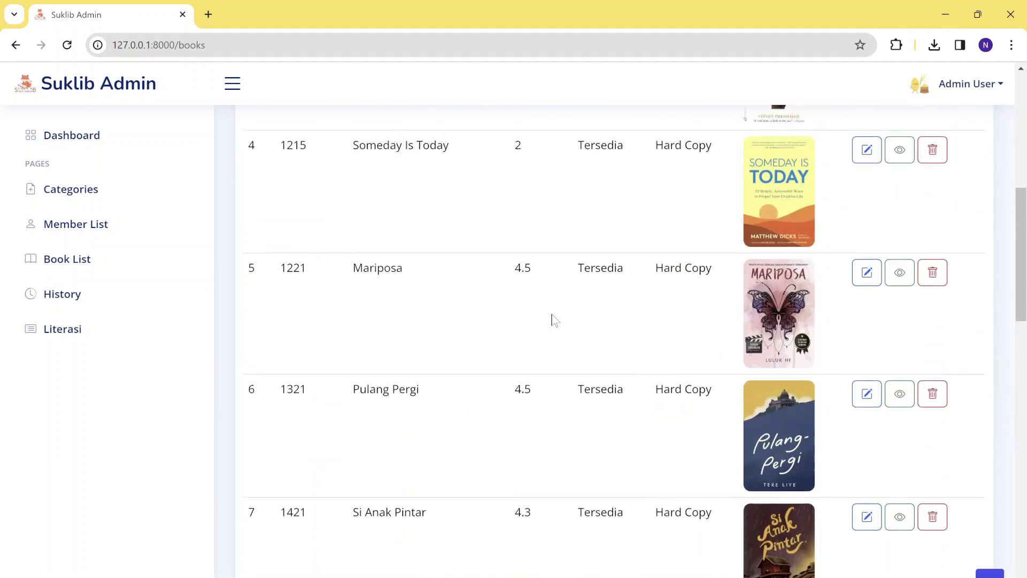
{"action": "scroll", "coordinate": [554, 320], "scroll_direction": "up", "scroll_amount": 9}
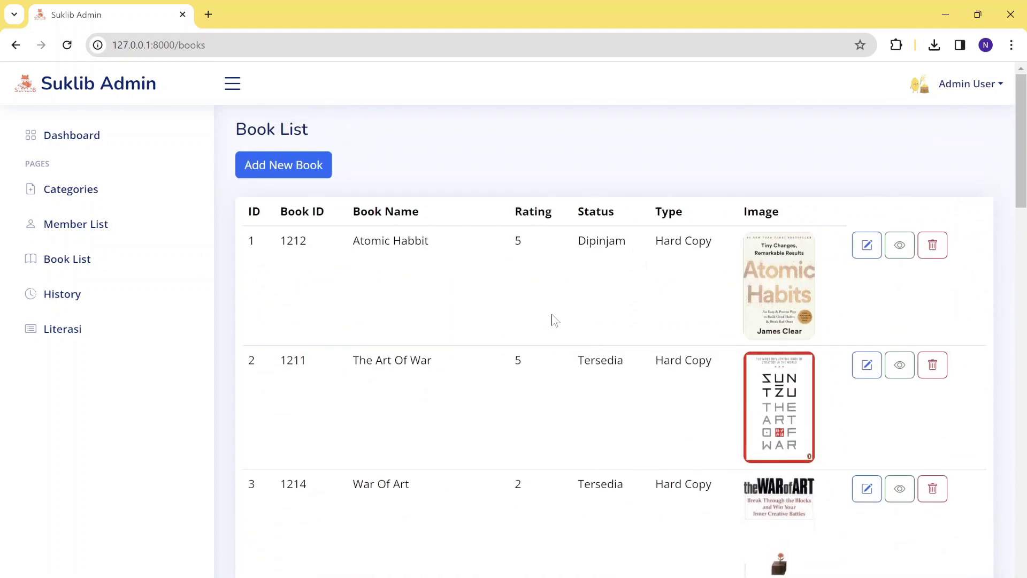
{"action": "scroll", "coordinate": [550, 319], "scroll_direction": "down", "scroll_amount": 3}
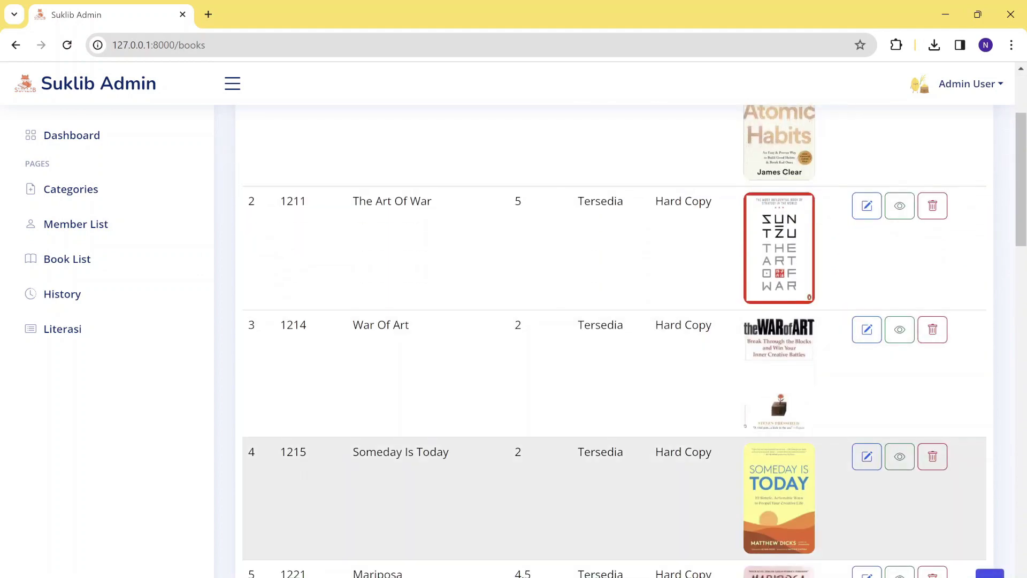
{"action": "scroll", "coordinate": [551, 319], "scroll_direction": "up", "scroll_amount": 3}
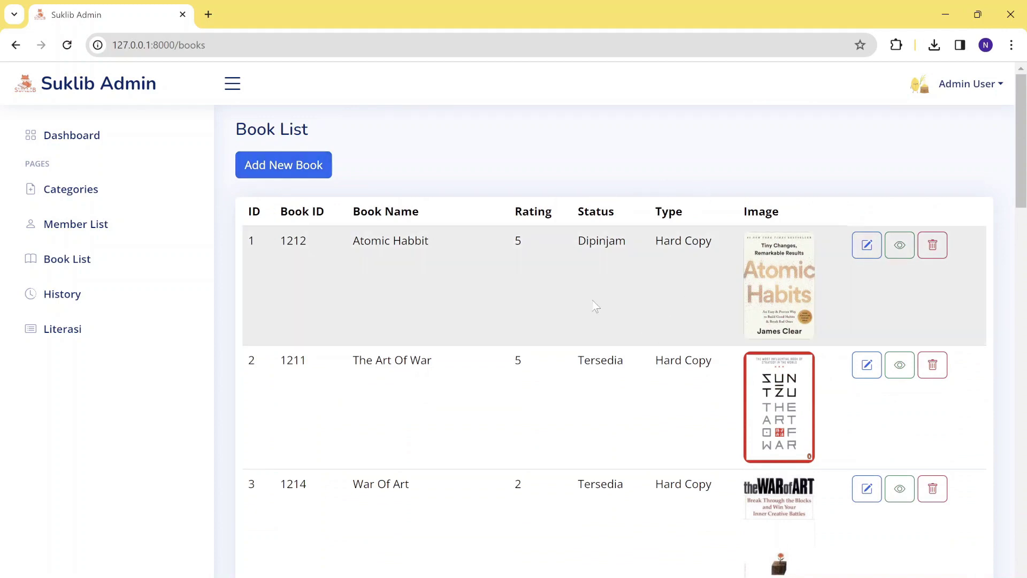
{"action": "scroll", "coordinate": [592, 449], "scroll_direction": "down", "scroll_amount": 1}
{"action": "scroll", "coordinate": [593, 449], "scroll_direction": "up", "scroll_amount": 1}
Check Atomic Habbit's edit form and detail view, then open the History page.
{"action": "left_click", "coordinate": [874, 254]}
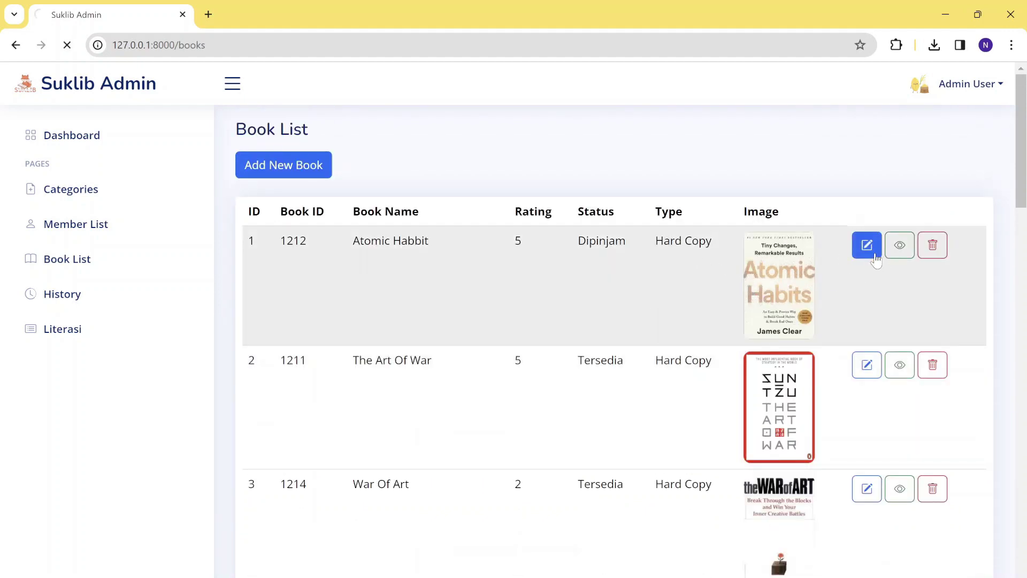
{"action": "left_click", "coordinate": [16, 45]}
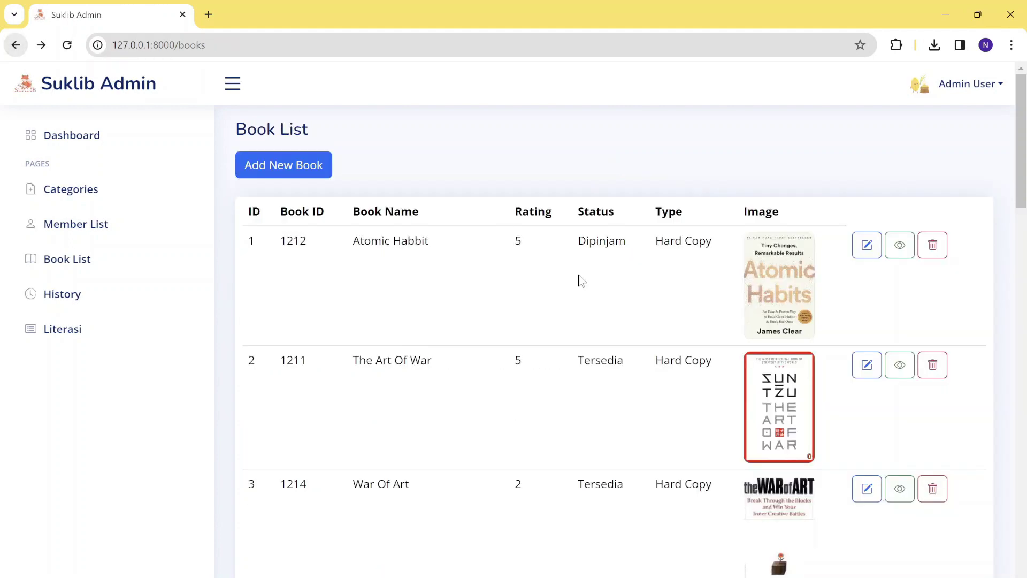
{"action": "left_click", "coordinate": [900, 245]}
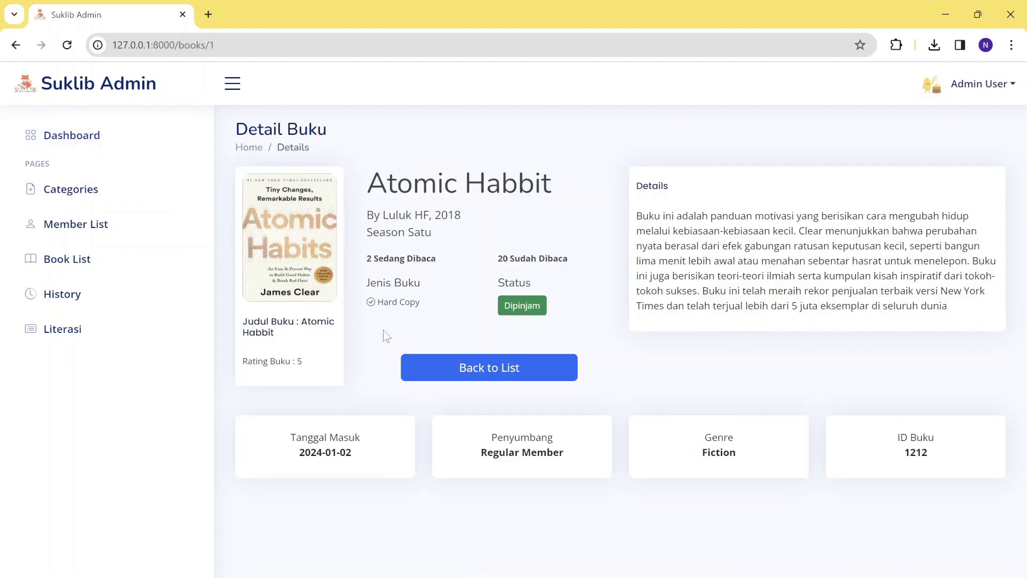
{"action": "left_click", "coordinate": [422, 364]}
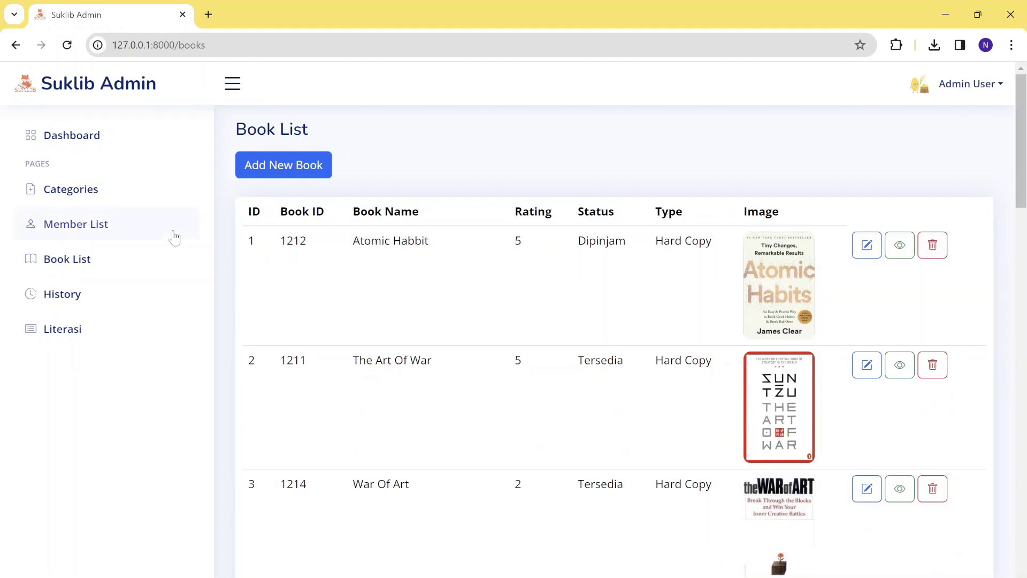
{"action": "left_click", "coordinate": [31, 294]}
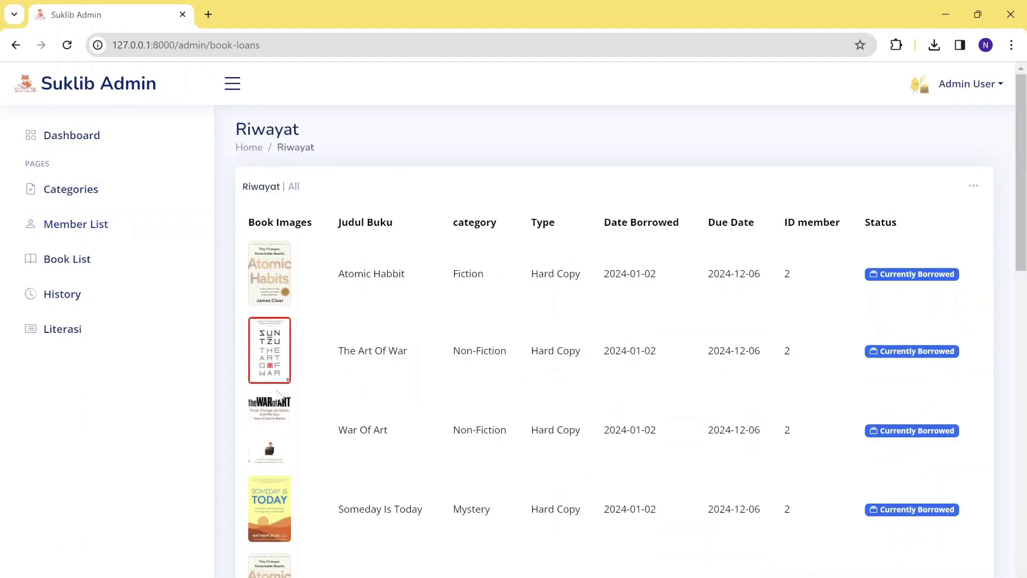
Review the Riwayat borrowed, overdue and returned loans, then switch to Literasi.
{"action": "scroll", "coordinate": [278, 395], "scroll_direction": "down", "scroll_amount": 15}
{"action": "scroll", "coordinate": [278, 396], "scroll_direction": "up", "scroll_amount": 10}
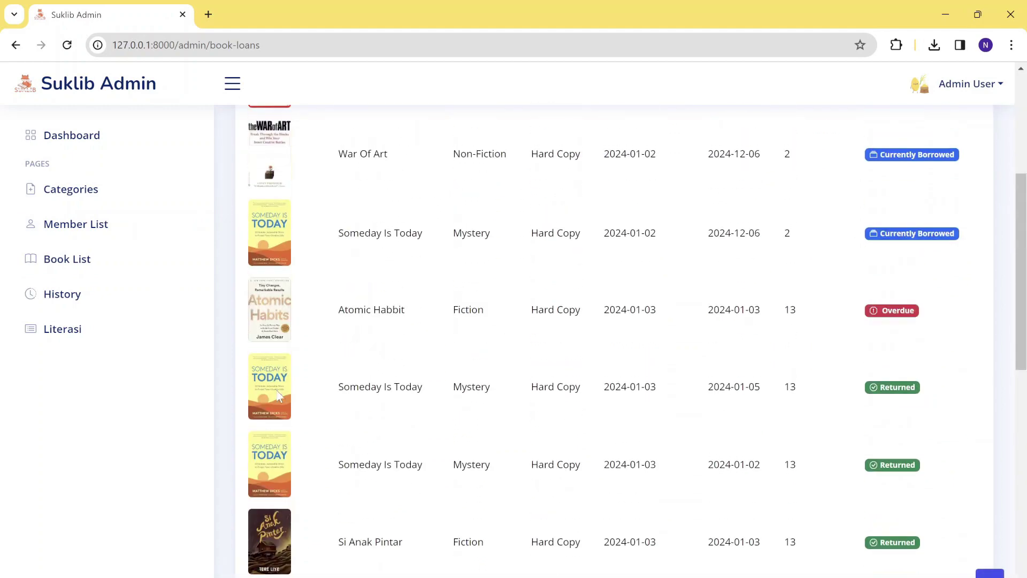
{"action": "scroll", "coordinate": [278, 395], "scroll_direction": "up", "scroll_amount": 5}
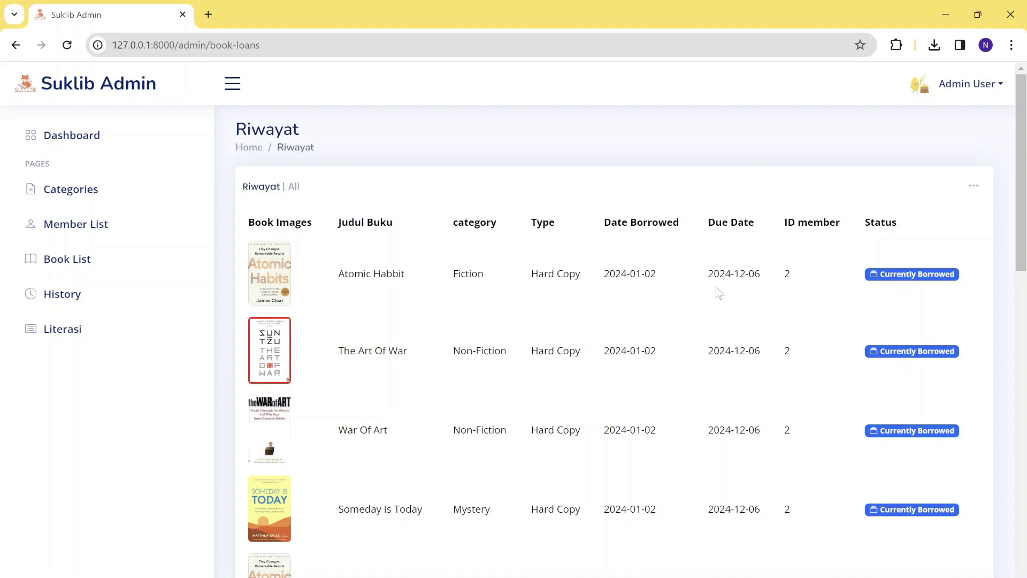
{"action": "scroll", "coordinate": [750, 295], "scroll_direction": "down", "scroll_amount": 1}
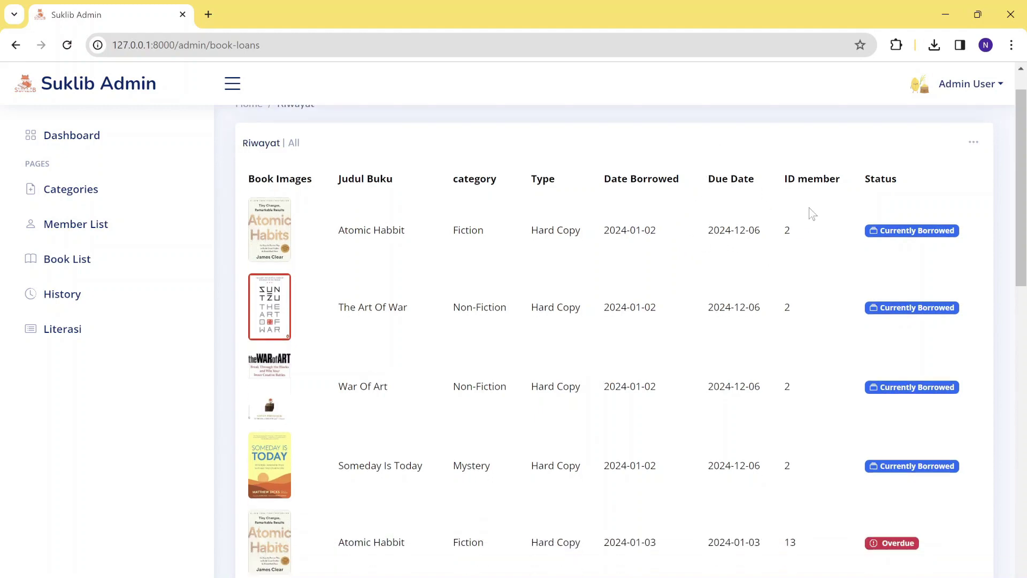
{"action": "scroll", "coordinate": [819, 380], "scroll_direction": "down", "scroll_amount": 1}
{"action": "scroll", "coordinate": [822, 412], "scroll_direction": "down", "scroll_amount": 2}
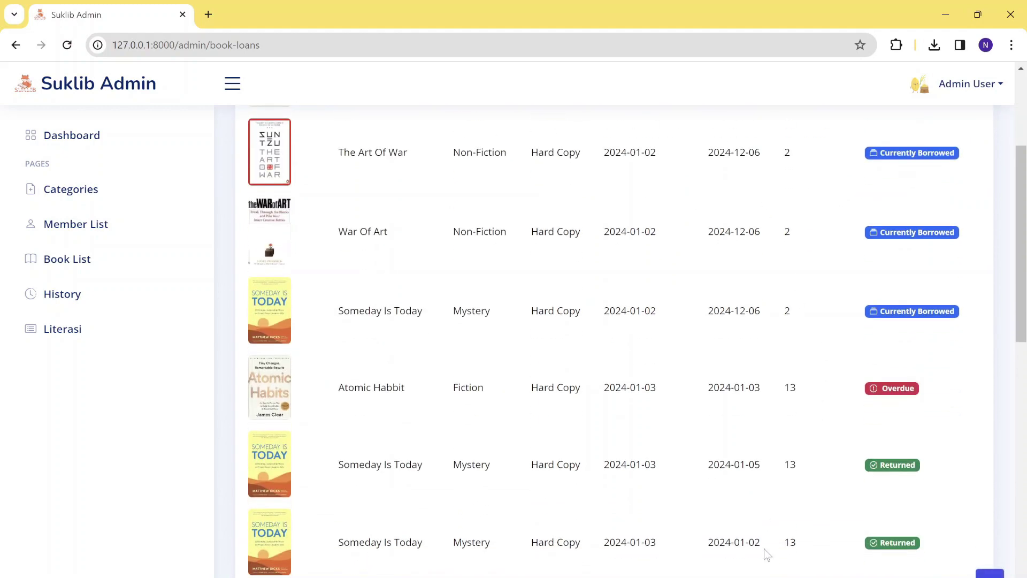
{"action": "scroll", "coordinate": [764, 548], "scroll_direction": "down", "scroll_amount": 3}
{"action": "scroll", "coordinate": [781, 348], "scroll_direction": "up", "scroll_amount": 4}
{"action": "scroll", "coordinate": [781, 348], "scroll_direction": "up", "scroll_amount": 3}
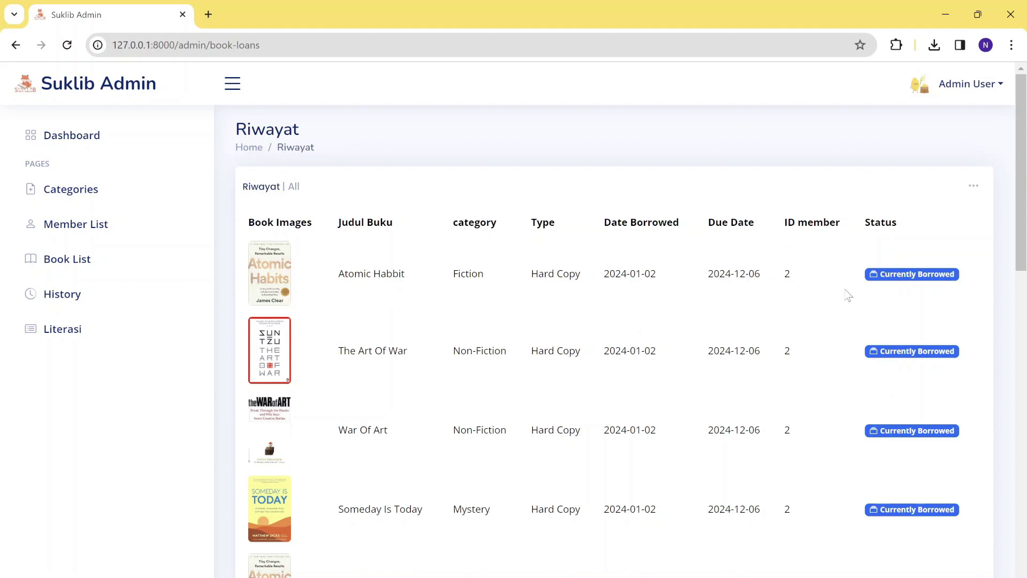
{"action": "scroll", "coordinate": [621, 341], "scroll_direction": "down", "scroll_amount": 4}
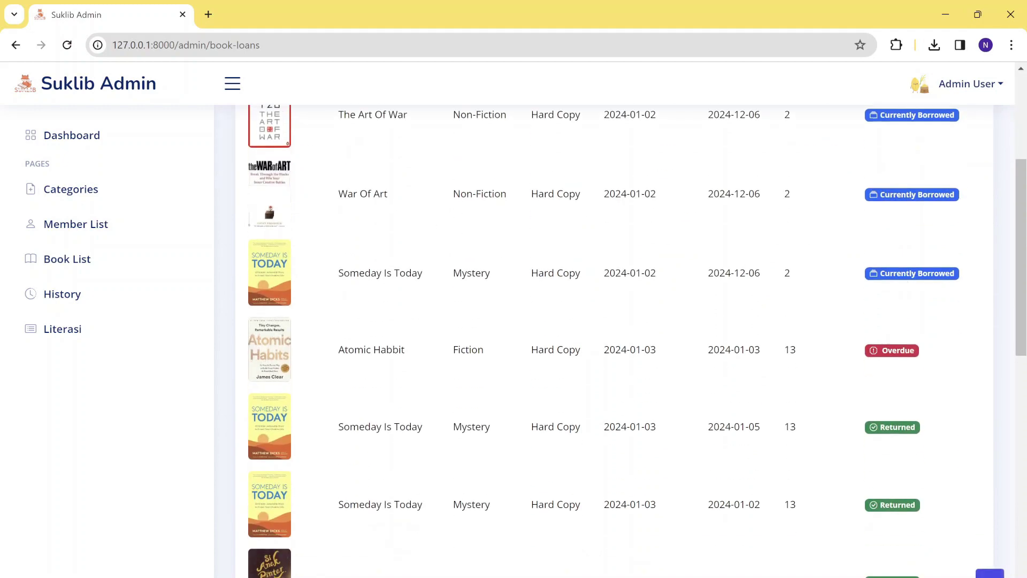
{"action": "scroll", "coordinate": [885, 371], "scroll_direction": "down", "scroll_amount": 3}
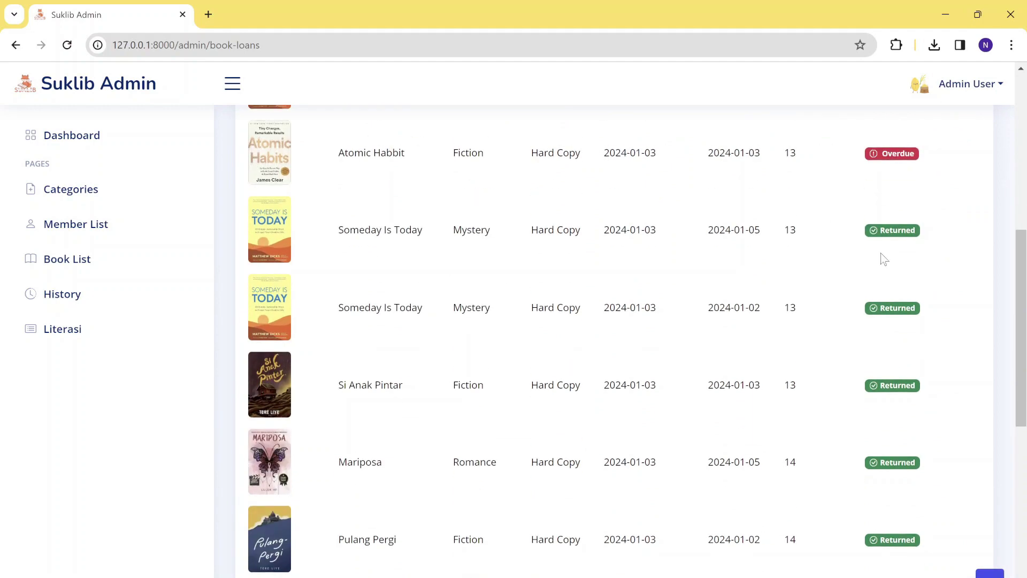
{"action": "scroll", "coordinate": [838, 510], "scroll_direction": "down", "scroll_amount": 5}
{"action": "scroll", "coordinate": [837, 509], "scroll_direction": "down", "scroll_amount": 2}
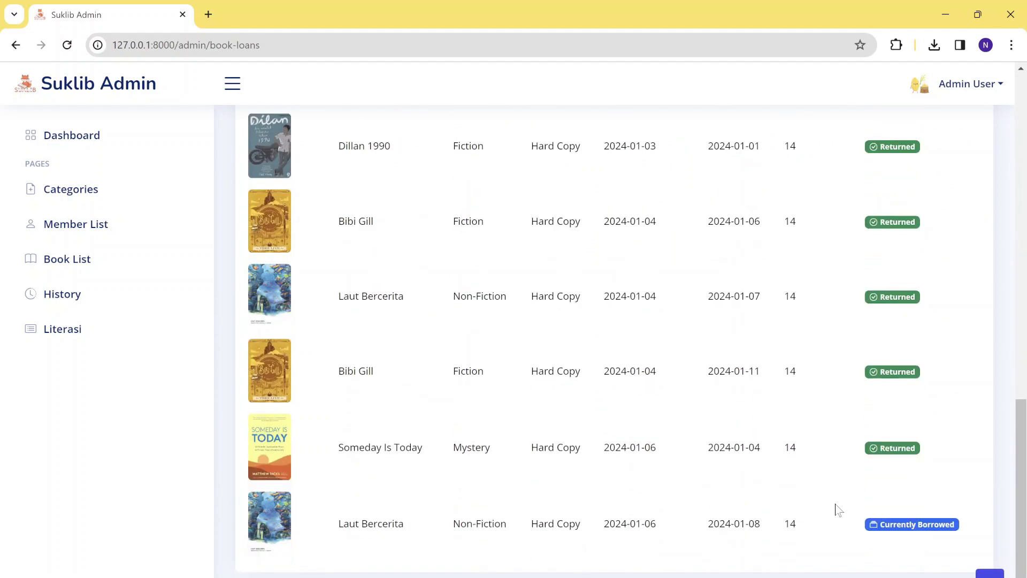
{"action": "scroll", "coordinate": [837, 509], "scroll_direction": "up", "scroll_amount": 15}
{"action": "scroll", "coordinate": [256, 397], "scroll_direction": "down", "scroll_amount": 4}
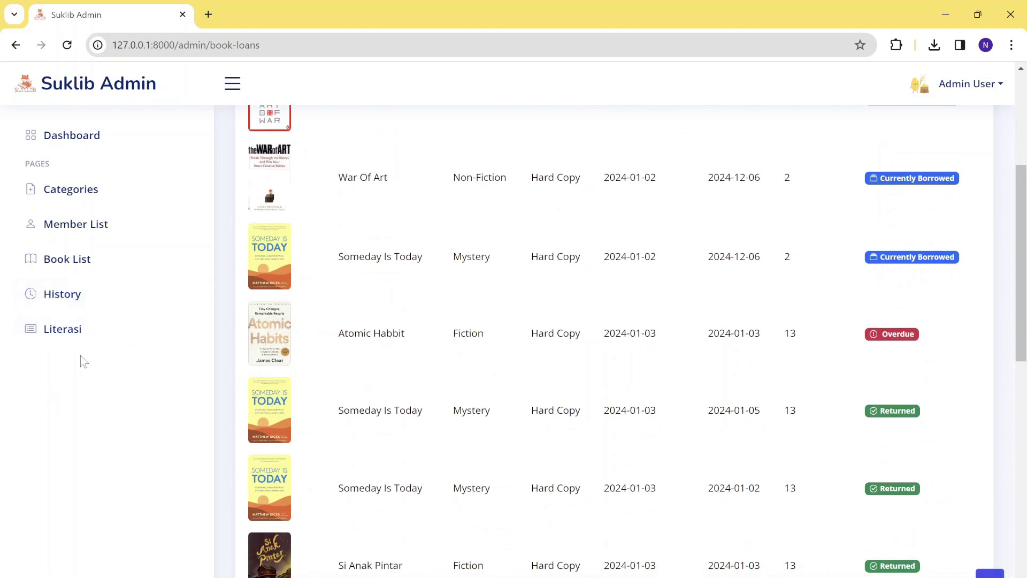
{"action": "left_click", "coordinate": [107, 337]}
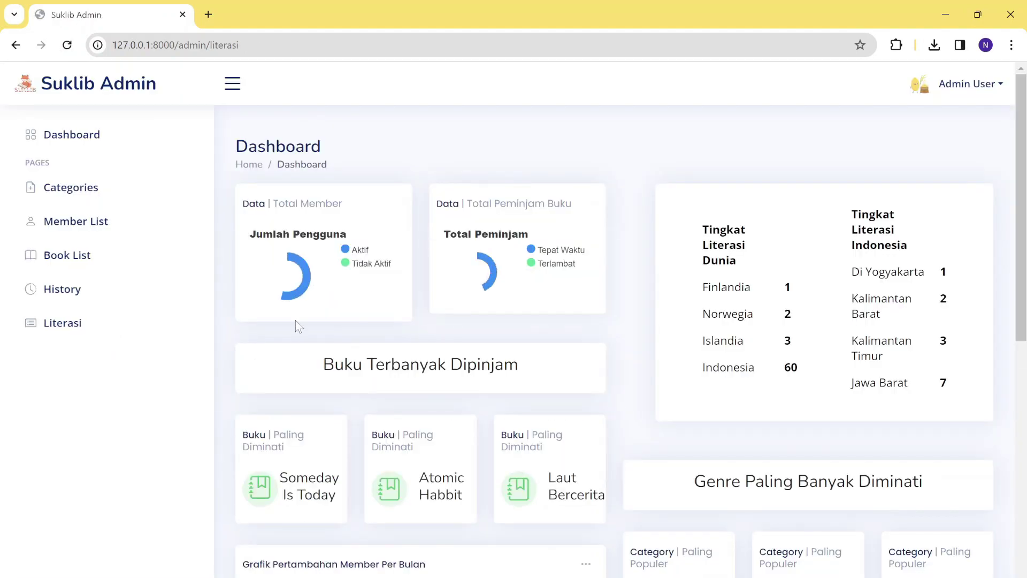
{"action": "scroll", "coordinate": [295, 320], "scroll_direction": "down", "scroll_amount": 3}
{"action": "scroll", "coordinate": [296, 320], "scroll_direction": "up", "scroll_amount": 3}
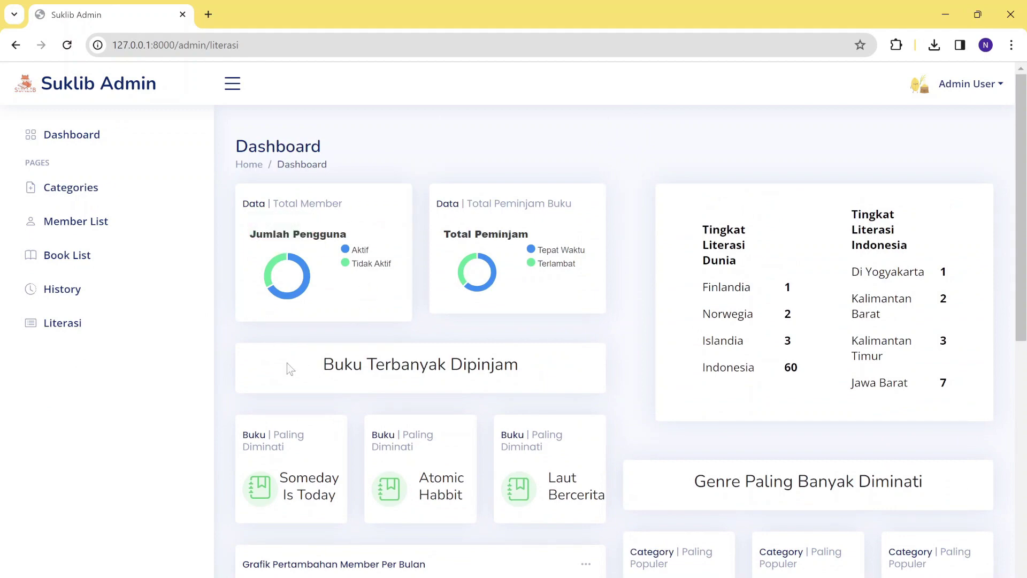
{"action": "scroll", "coordinate": [504, 349], "scroll_direction": "down", "scroll_amount": 3}
{"action": "scroll", "coordinate": [505, 351], "scroll_direction": "up", "scroll_amount": 3}
{"action": "scroll", "coordinate": [506, 351], "scroll_direction": "down", "scroll_amount": 1}
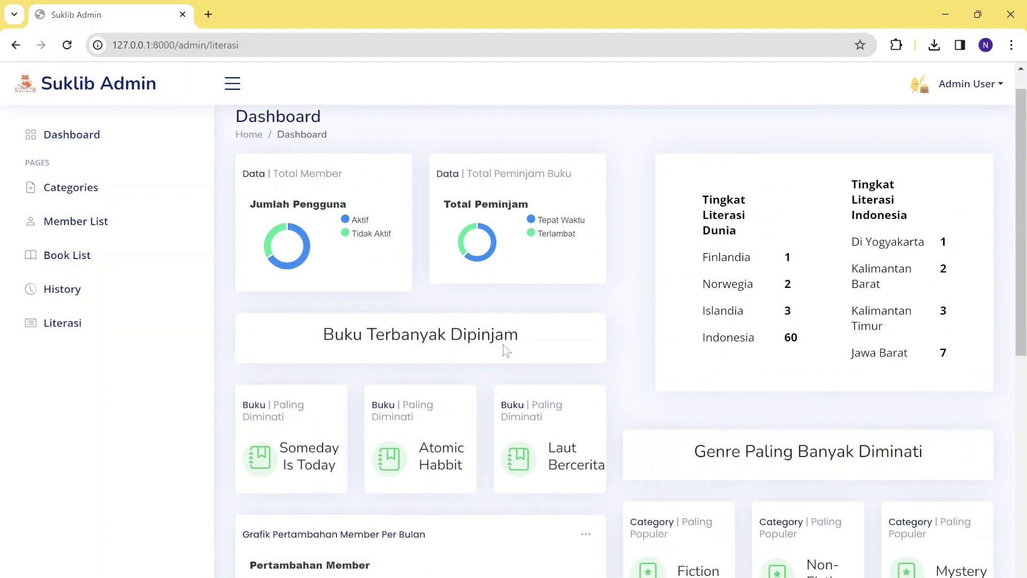
{"action": "scroll", "coordinate": [506, 351], "scroll_direction": "up", "scroll_amount": 1}
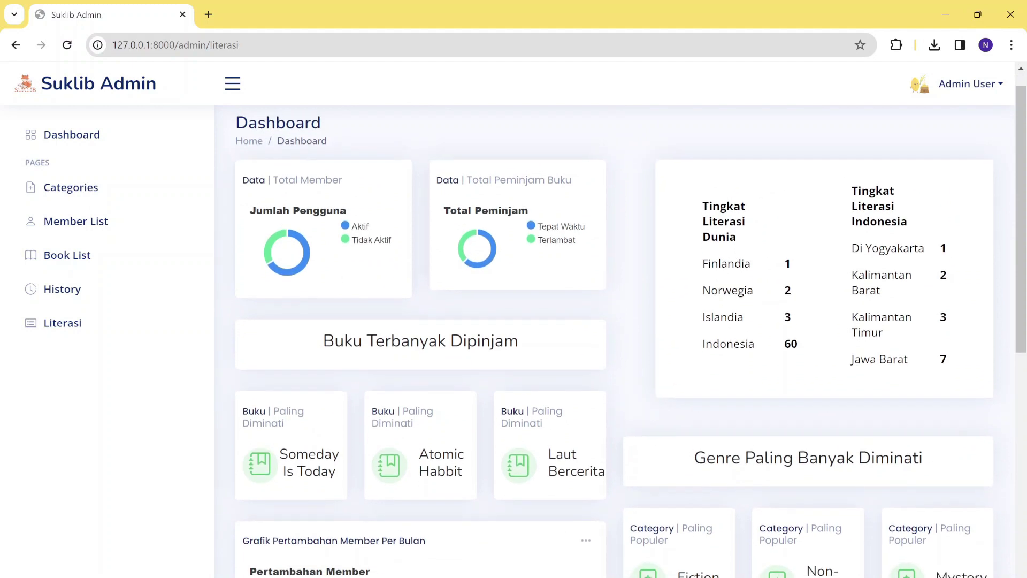
{"action": "scroll", "coordinate": [578, 214], "scroll_direction": "down", "scroll_amount": 1}
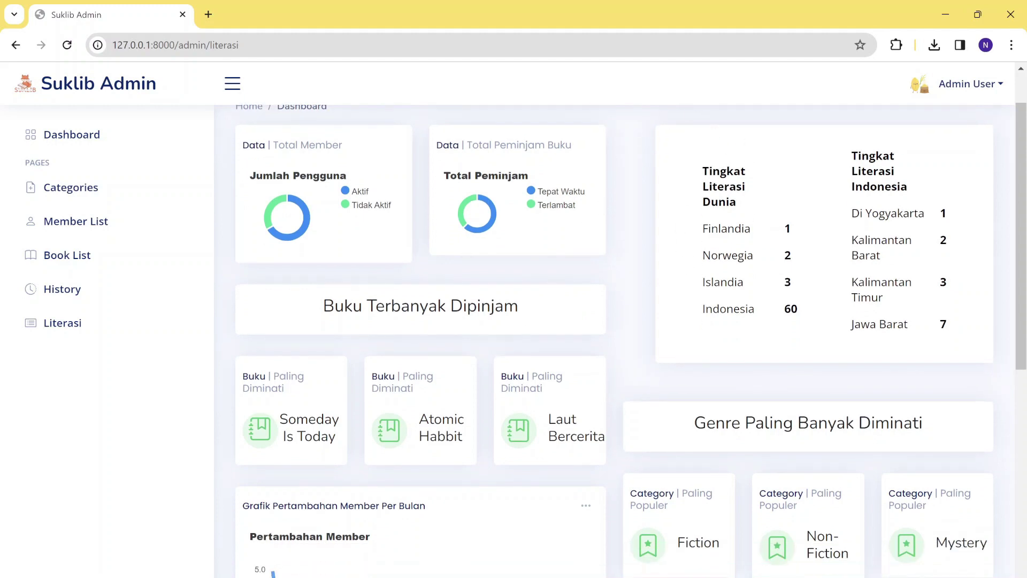
{"action": "scroll", "coordinate": [774, 245], "scroll_direction": "up", "scroll_amount": 1}
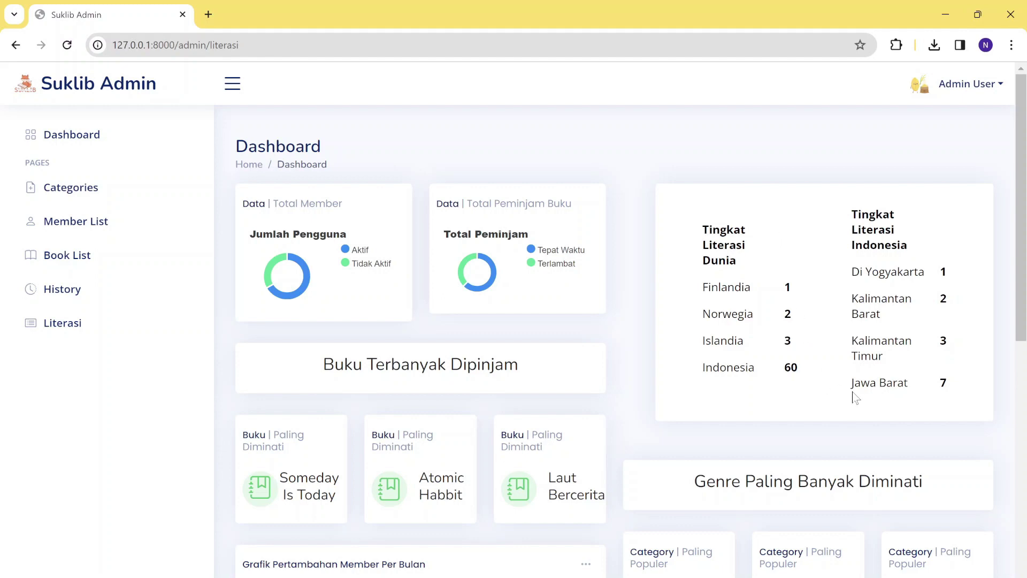
{"action": "scroll", "coordinate": [852, 395], "scroll_direction": "down", "scroll_amount": 1}
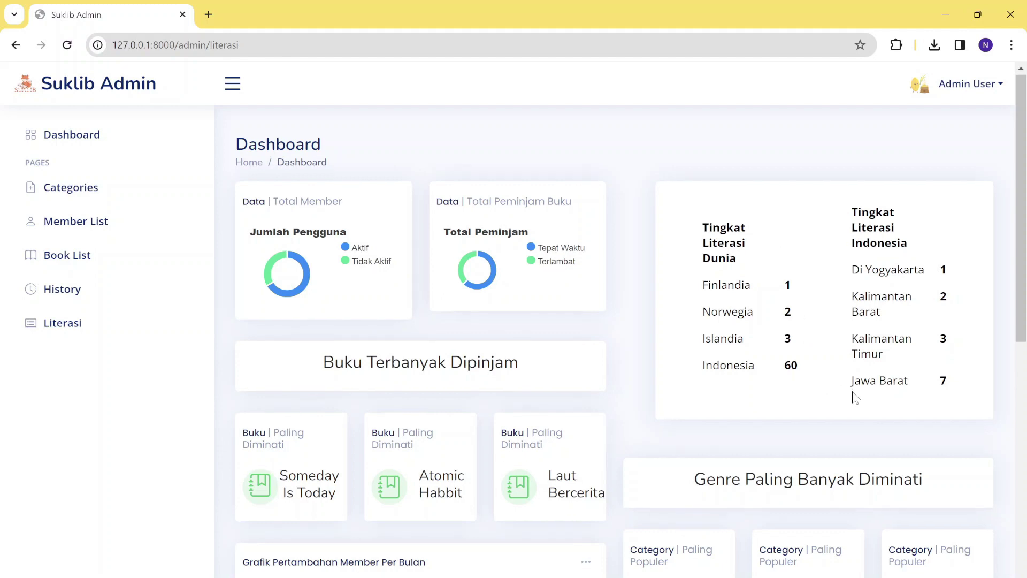
{"action": "scroll", "coordinate": [852, 394], "scroll_direction": "down", "scroll_amount": 10}
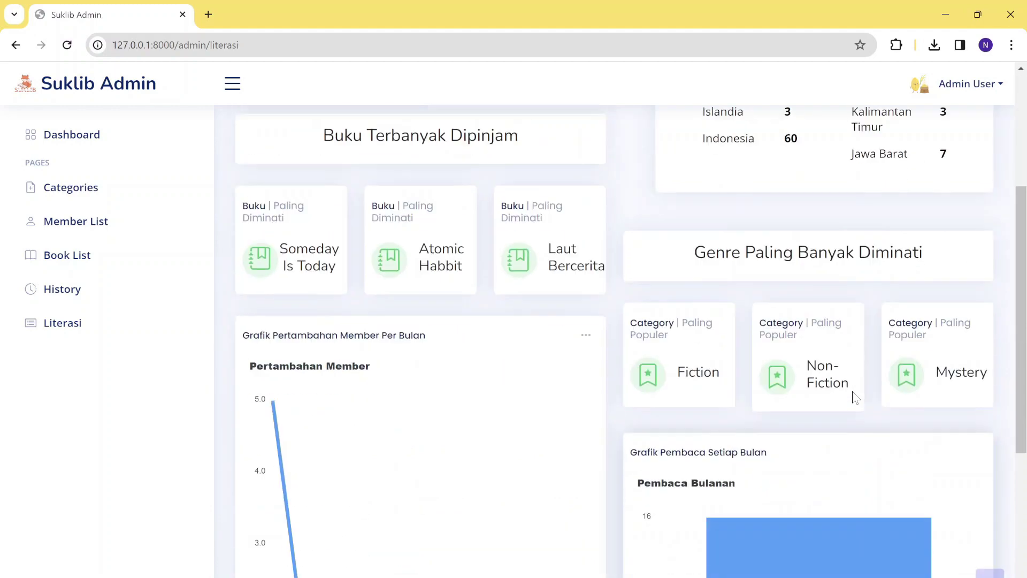
{"action": "scroll", "coordinate": [853, 394], "scroll_direction": "up", "scroll_amount": 10}
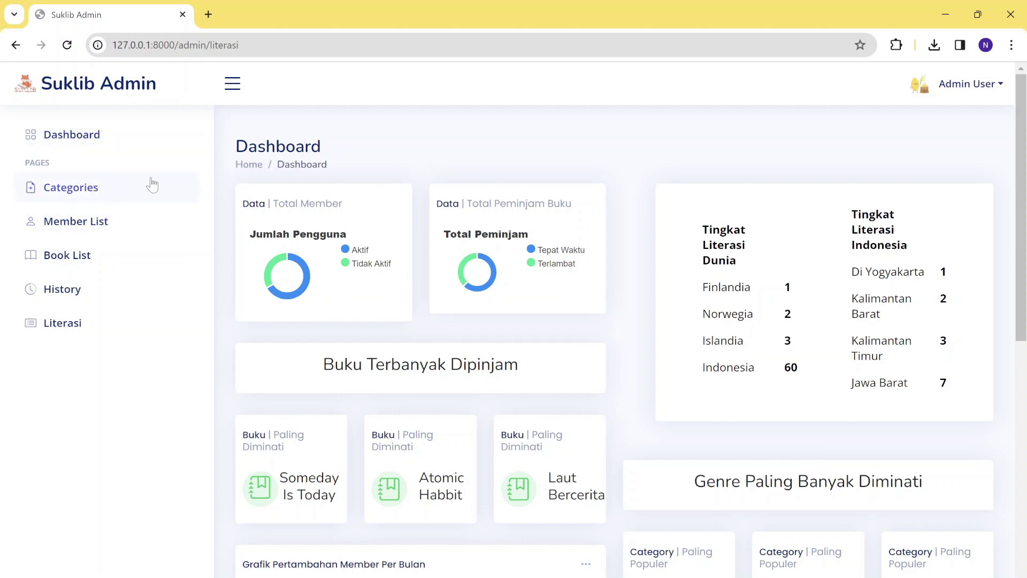
From the Category List, add a new book category named 'Sejarah'.
{"action": "left_click", "coordinate": [152, 185]}
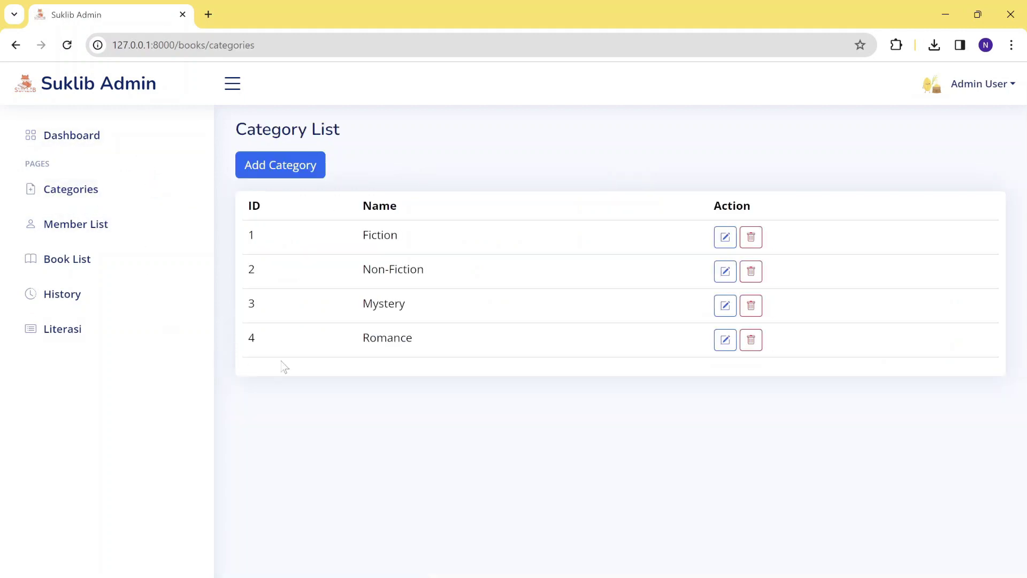
{"action": "left_click", "coordinate": [303, 170]}
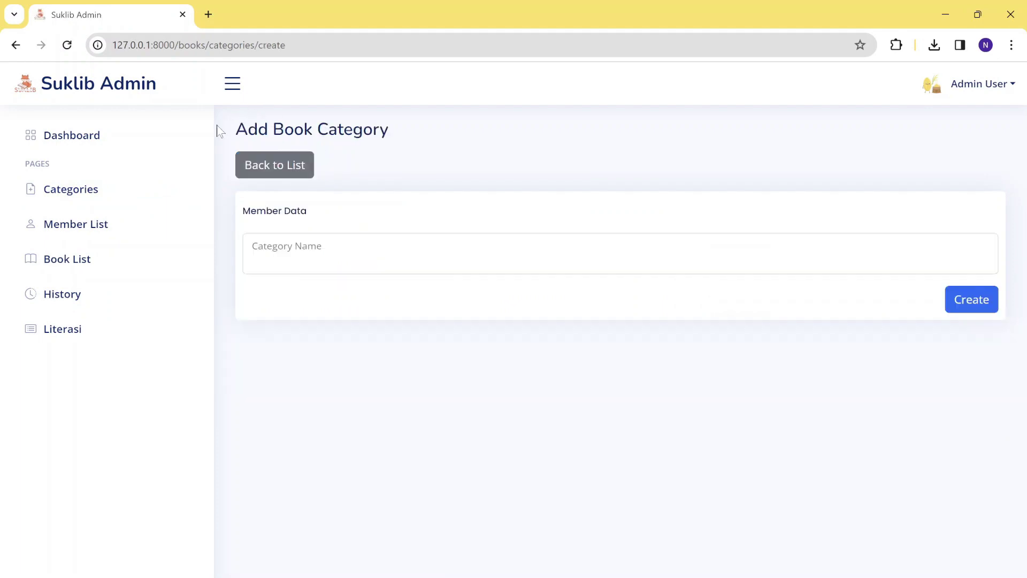
{"action": "left_click", "coordinate": [321, 257]}
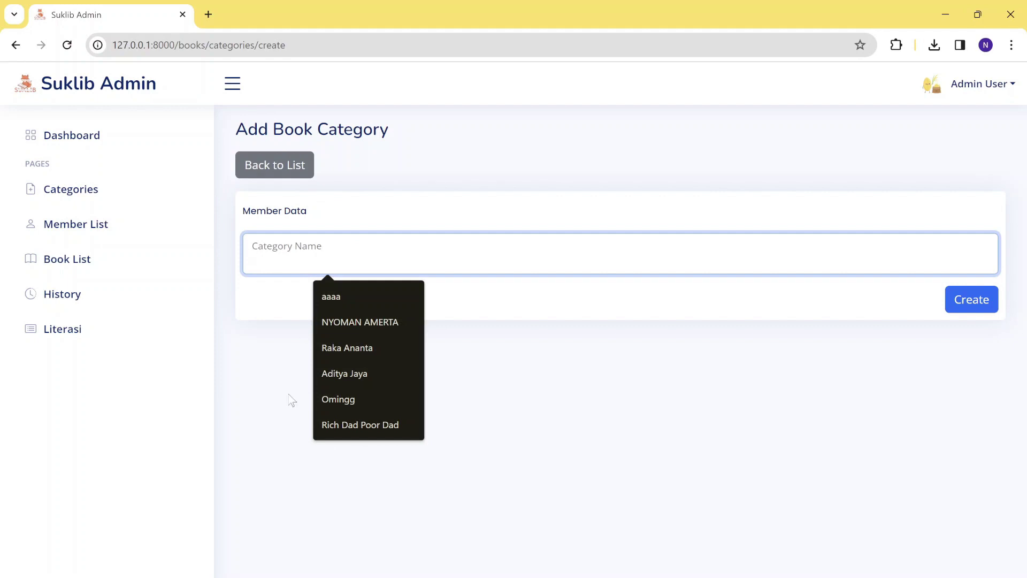
{"action": "left_click", "coordinate": [291, 401]}
{"action": "left_click", "coordinate": [327, 258]}
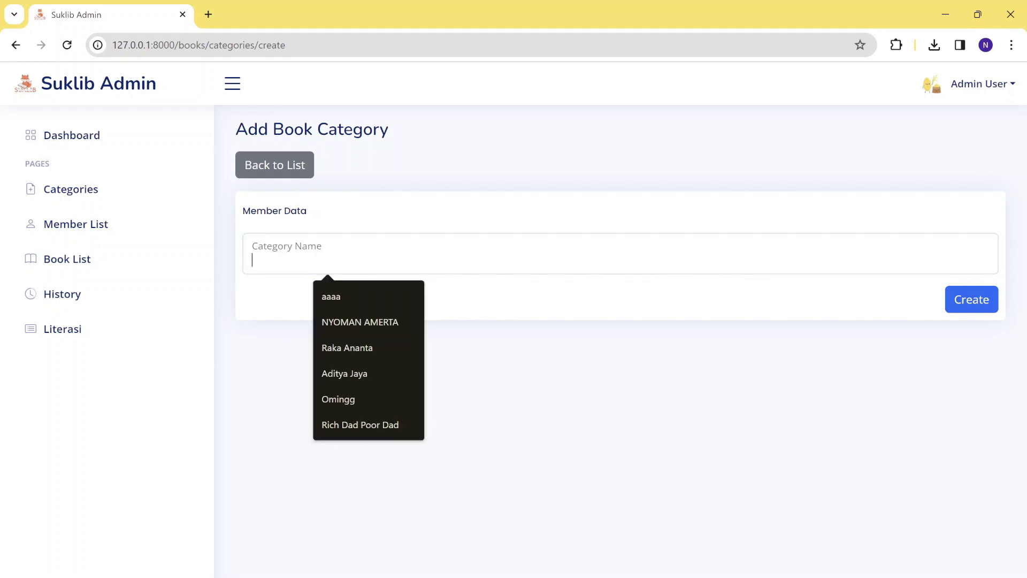
{"action": "type", "text": "Seja"}
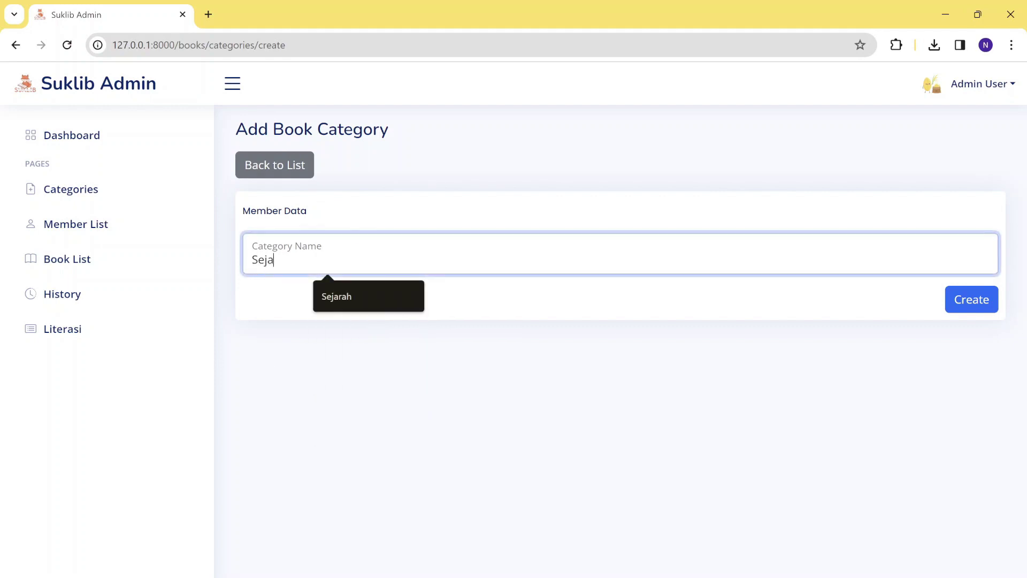
{"action": "type", "text": "rah"}
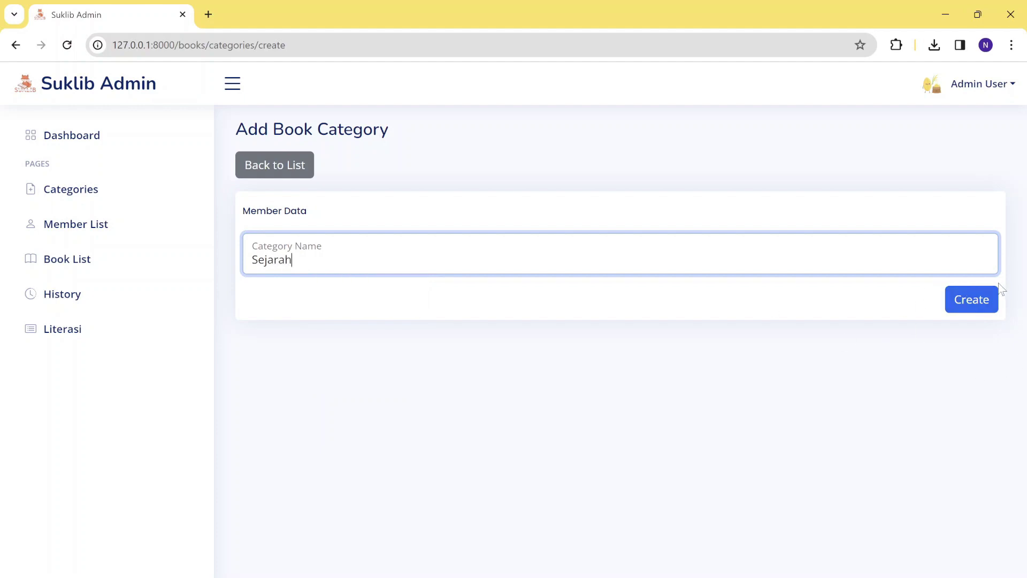
{"action": "left_click", "coordinate": [982, 302]}
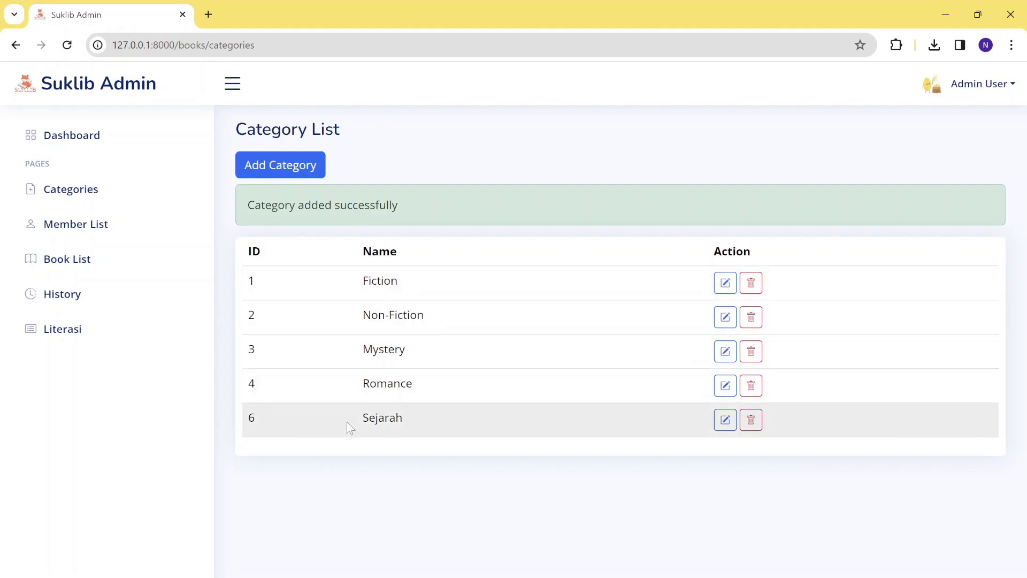
Rename category 6 from 'Sejarah' to 'Ilmu Komputer' and update it.
{"action": "left_click", "coordinate": [726, 426]}
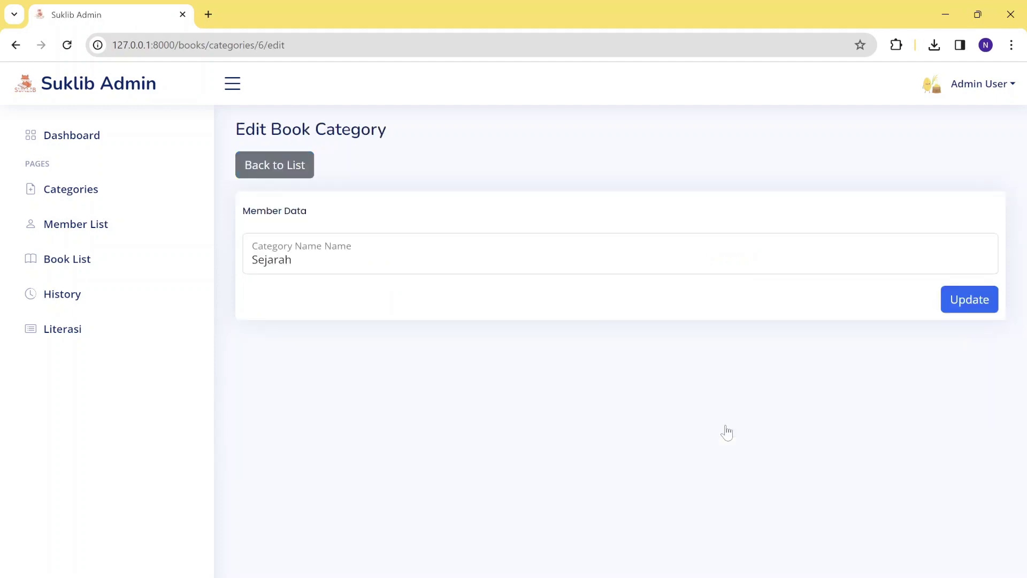
{"action": "key", "text": "ctrl+a"}
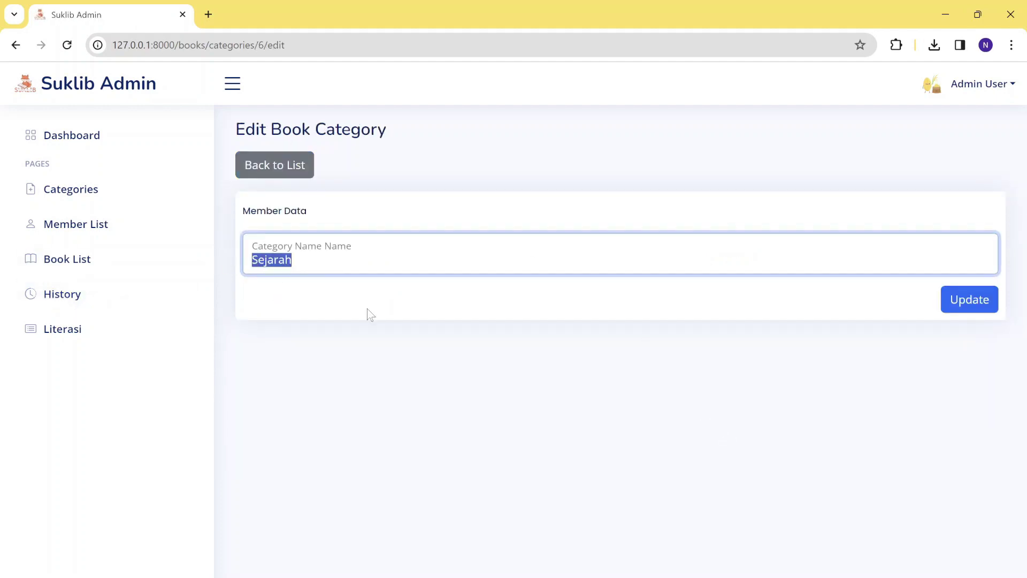
{"action": "type", "text": "Ilmu Komp"}
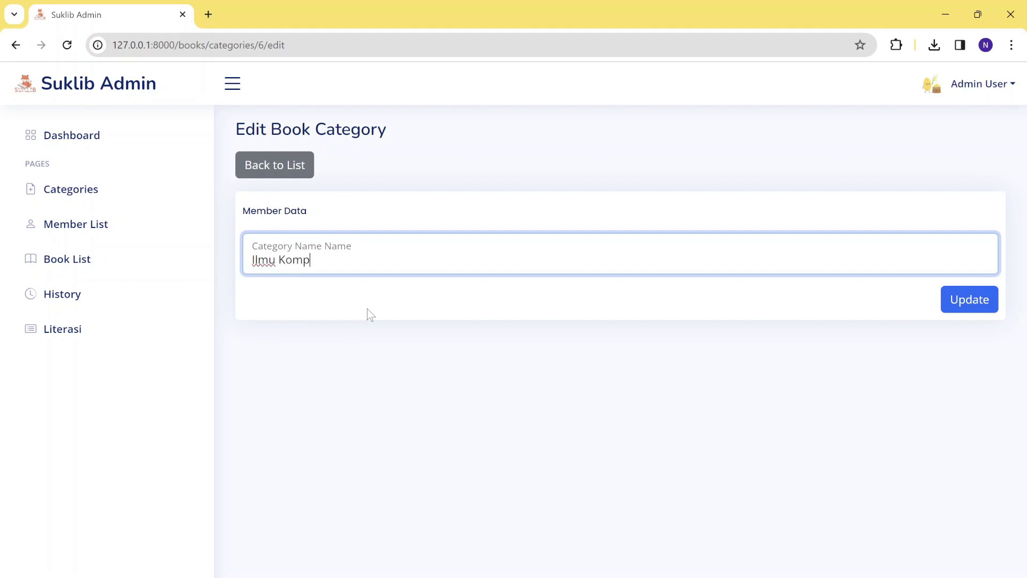
{"action": "type", "text": "uter"}
{"action": "left_click", "coordinate": [986, 298]}
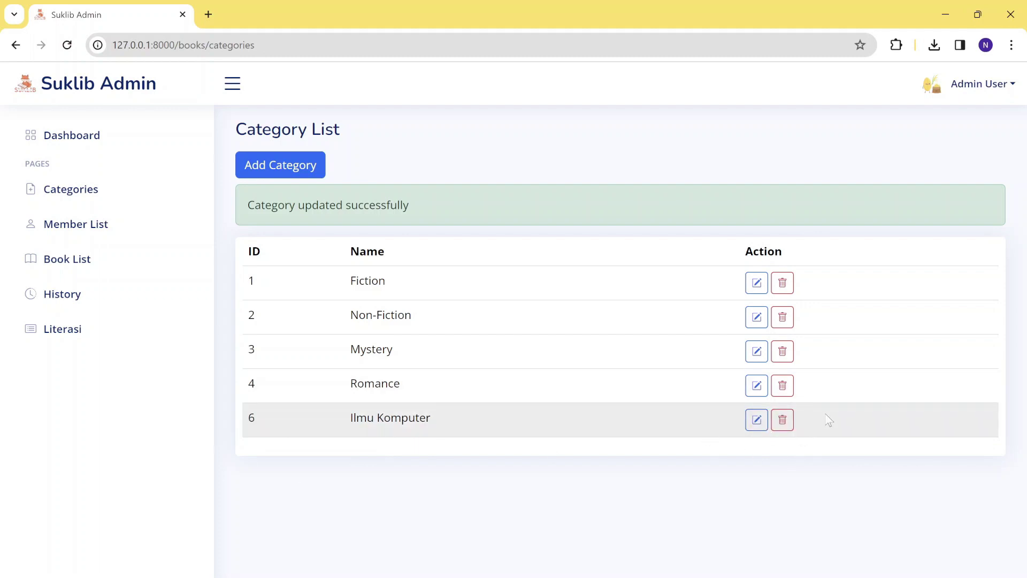
Delete the Ilmu Komputer category and confirm the deletion.
{"action": "left_click", "coordinate": [783, 420]}
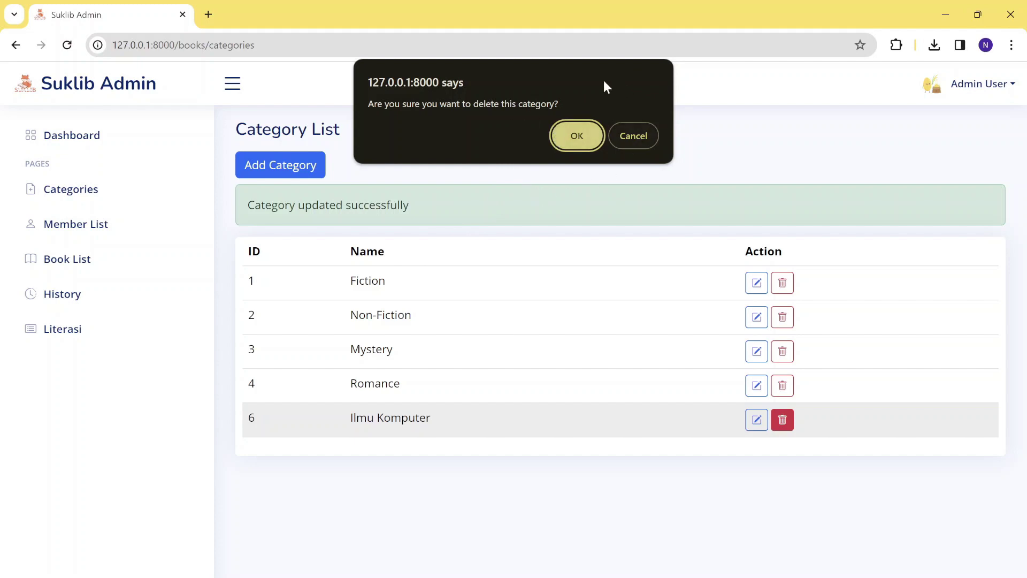
{"action": "left_click", "coordinate": [578, 137]}
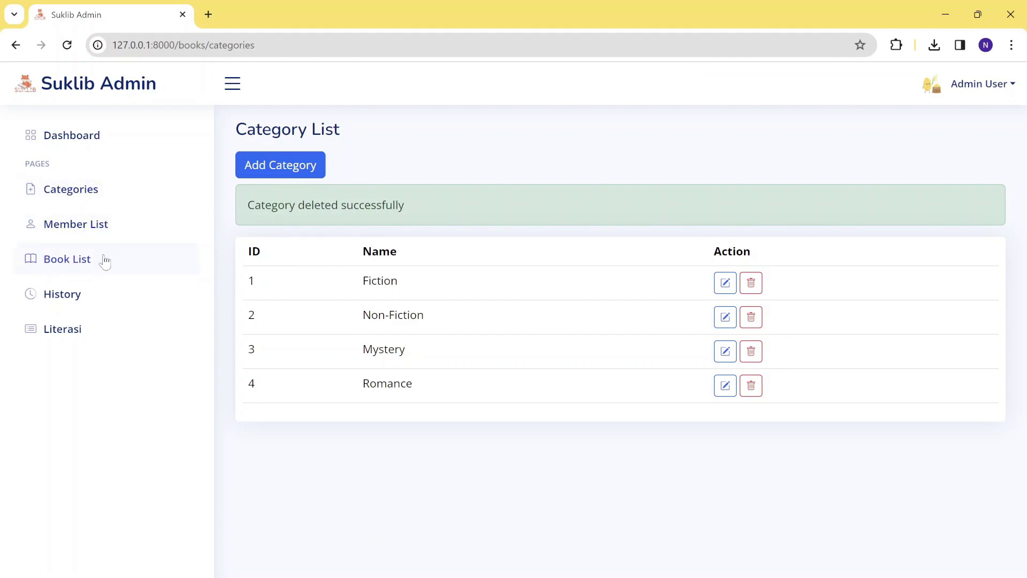
In the Member List, set the last member's Jadikan Admin to Ya, keeping status Aktif.
{"action": "left_click", "coordinate": [81, 236]}
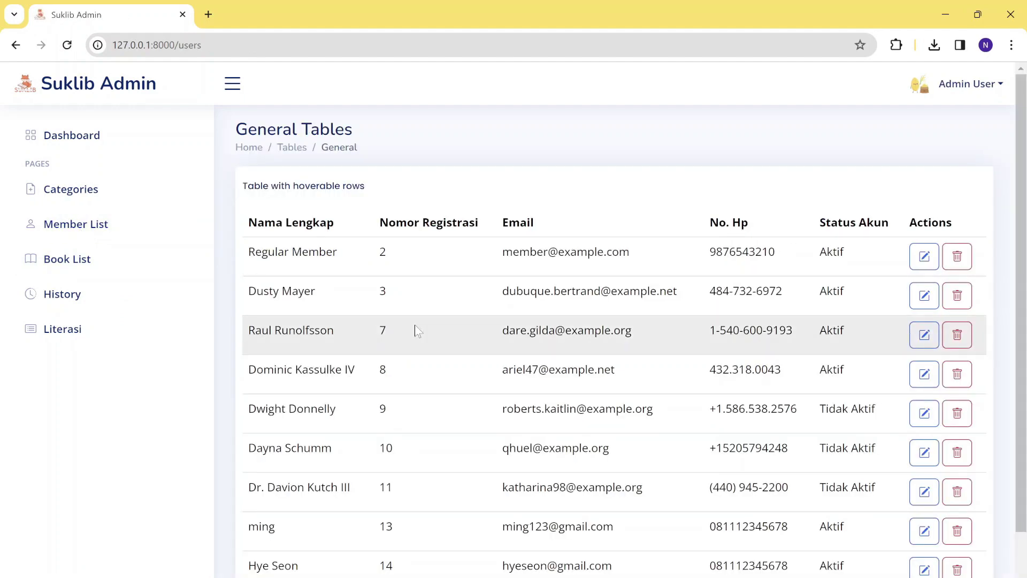
{"action": "scroll", "coordinate": [417, 330], "scroll_direction": "down", "scroll_amount": 2}
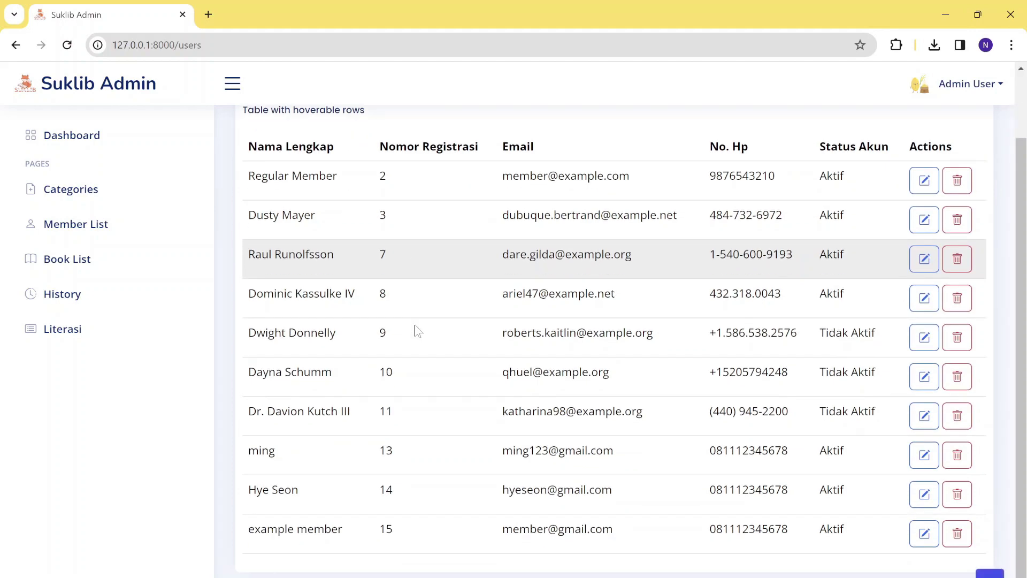
{"action": "scroll", "coordinate": [417, 331], "scroll_direction": "up", "scroll_amount": 2}
{"action": "scroll", "coordinate": [417, 330], "scroll_direction": "down", "scroll_amount": 2}
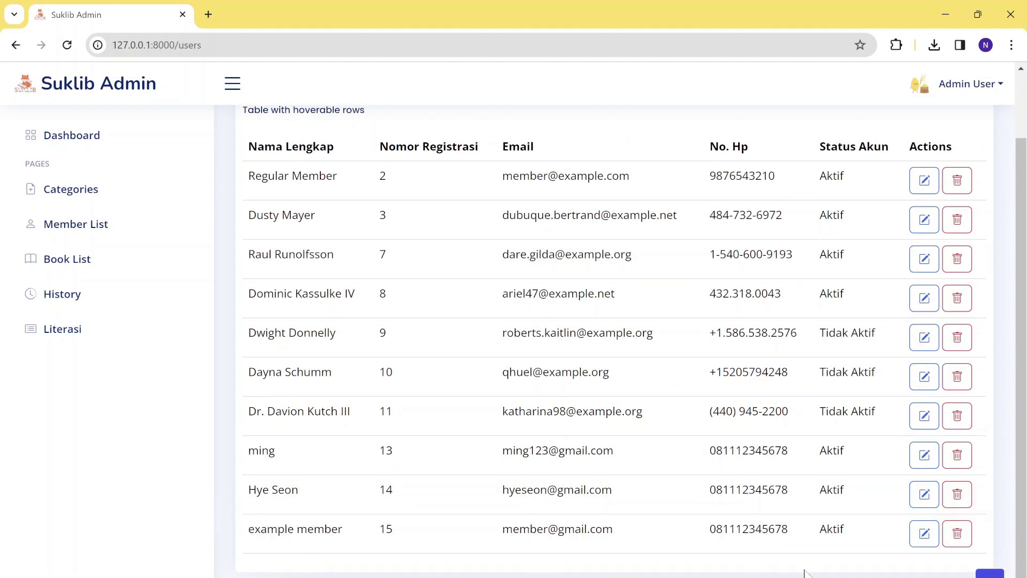
{"action": "left_click", "coordinate": [924, 534]}
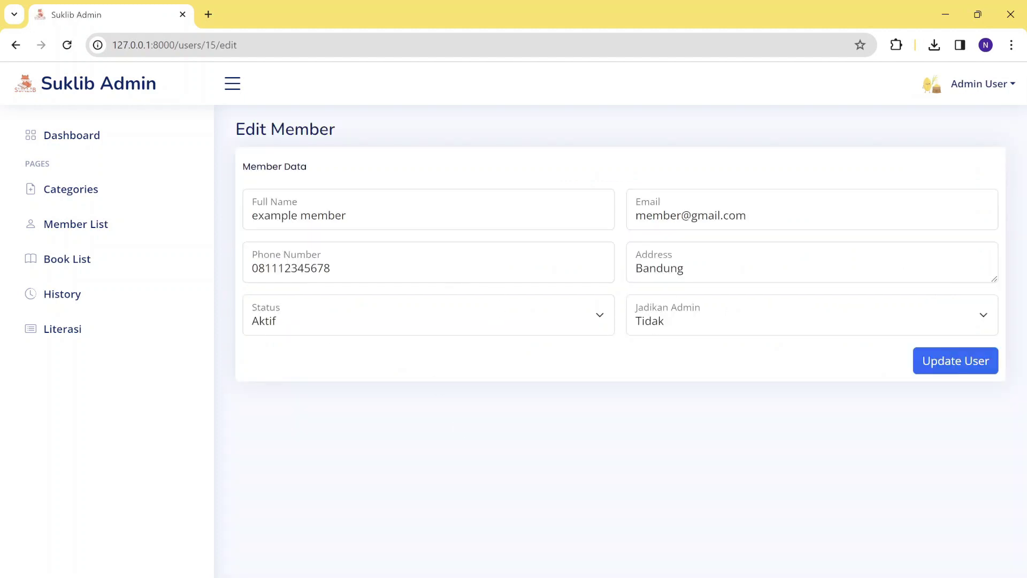
{"action": "left_click", "coordinate": [609, 317]}
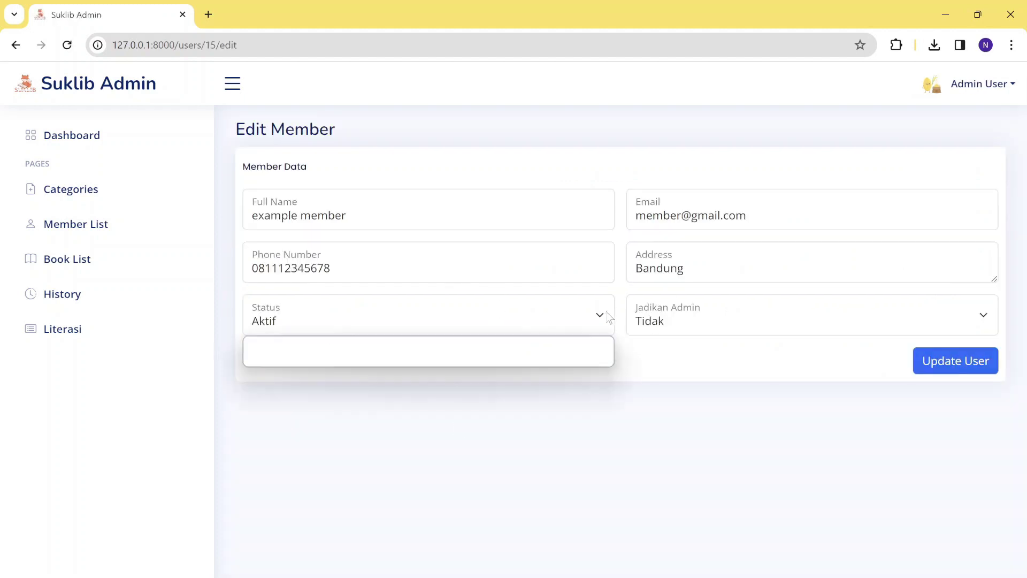
{"action": "left_click", "coordinate": [471, 370]}
{"action": "left_click", "coordinate": [471, 370]}
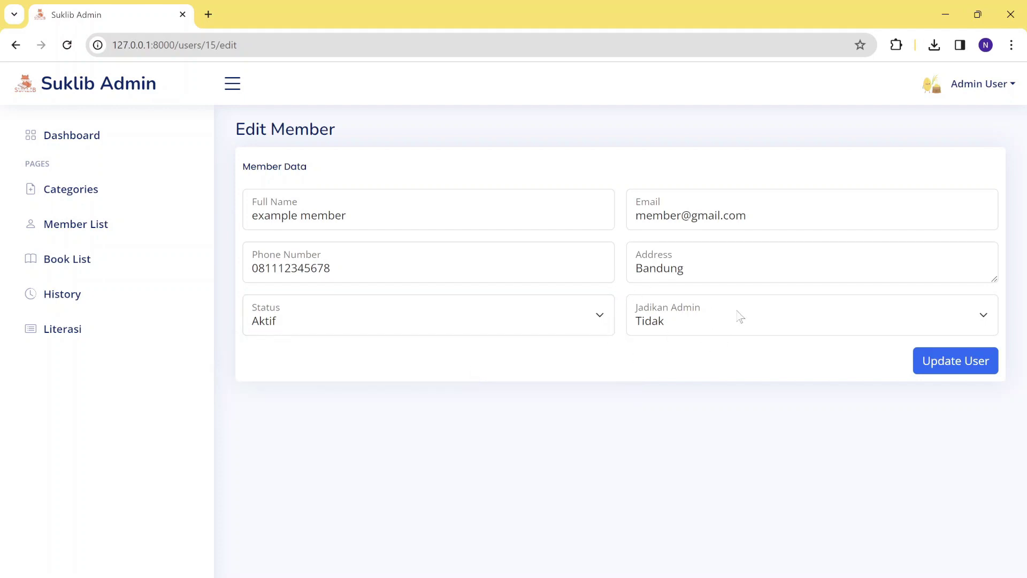
{"action": "left_click", "coordinate": [680, 333]}
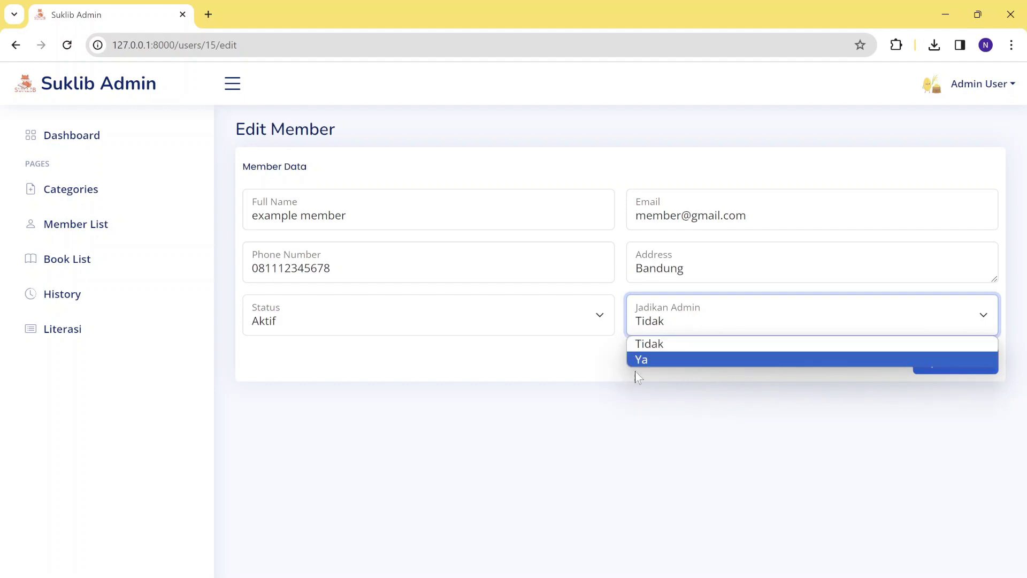
{"action": "left_click", "coordinate": [653, 366]}
{"action": "left_click", "coordinate": [928, 372]}
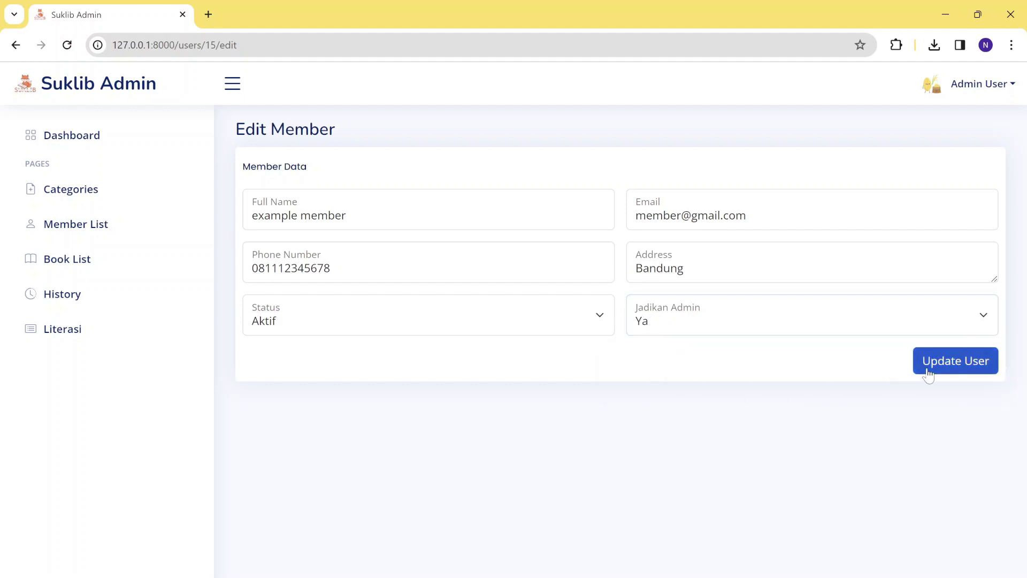
{"action": "scroll", "coordinate": [821, 475], "scroll_direction": "down", "scroll_amount": 3}
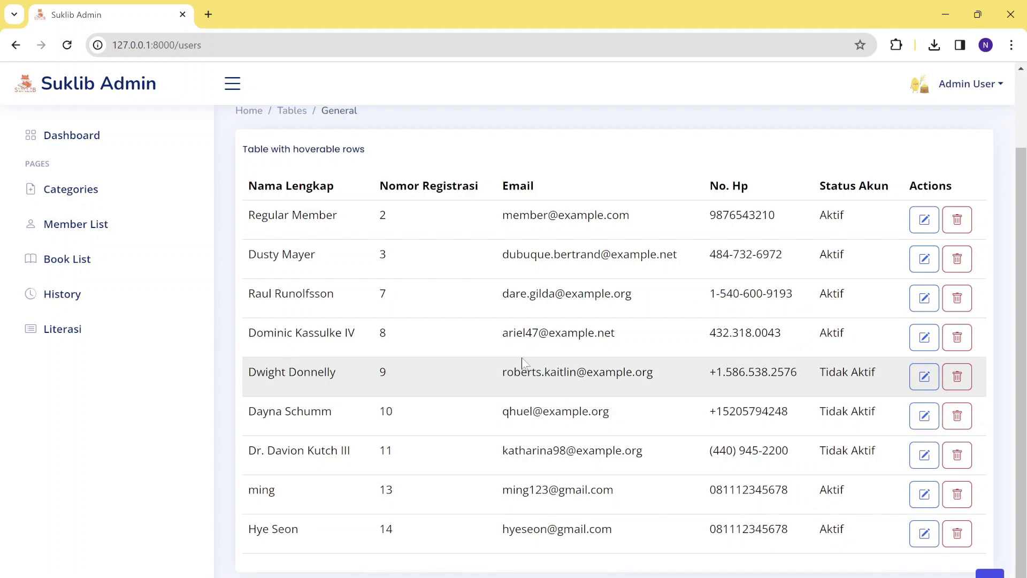
Change the fourth member's account status to Tidak Aktif and save the user.
{"action": "scroll", "coordinate": [438, 374], "scroll_direction": "up", "scroll_amount": 1}
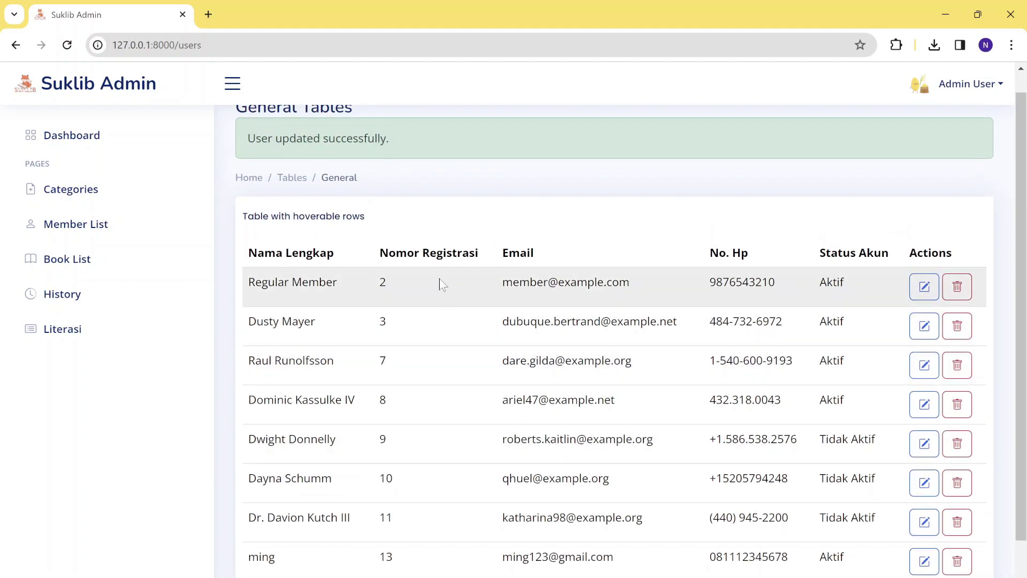
{"action": "scroll", "coordinate": [340, 487], "scroll_direction": "down", "scroll_amount": 1}
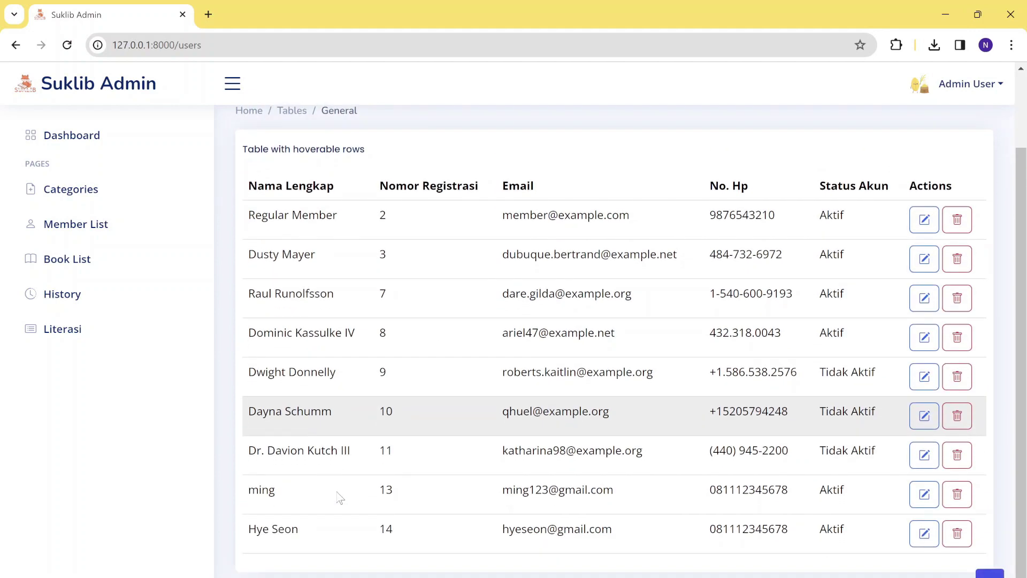
{"action": "scroll", "coordinate": [340, 498], "scroll_direction": "up", "scroll_amount": 1}
{"action": "scroll", "coordinate": [340, 498], "scroll_direction": "down", "scroll_amount": 1}
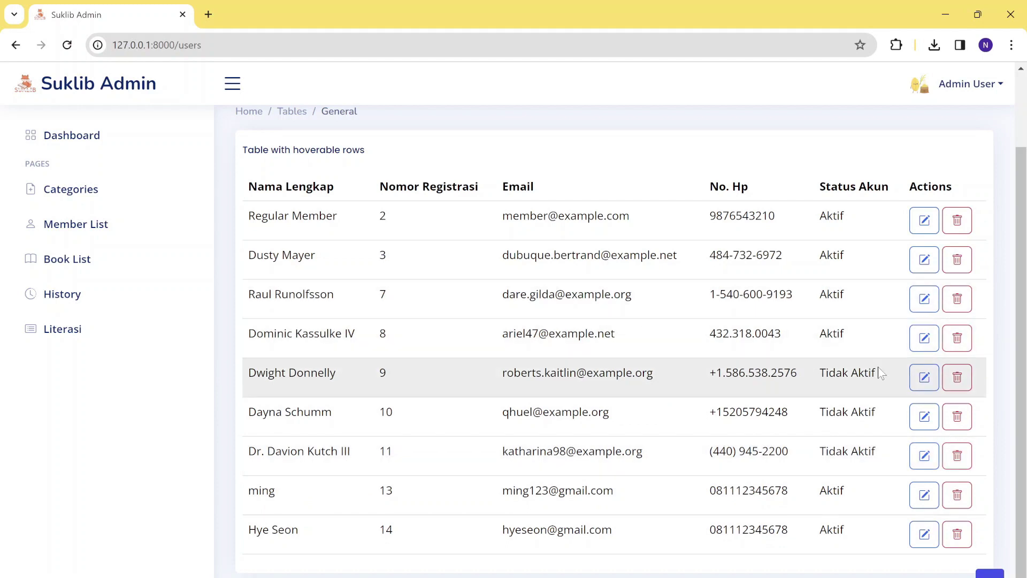
{"action": "left_click", "coordinate": [924, 341]}
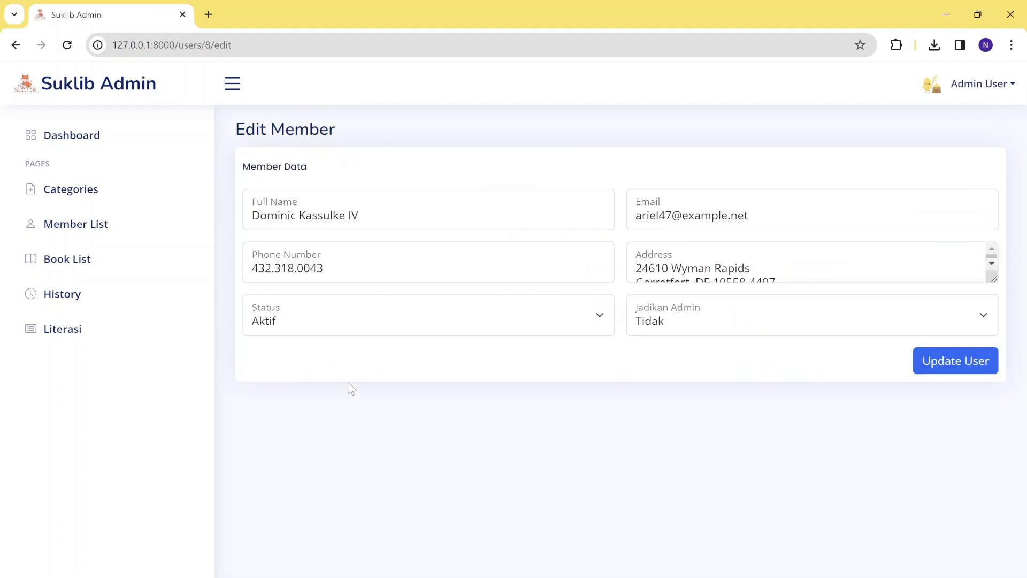
{"action": "left_click", "coordinate": [467, 327]}
{"action": "left_click", "coordinate": [357, 359]}
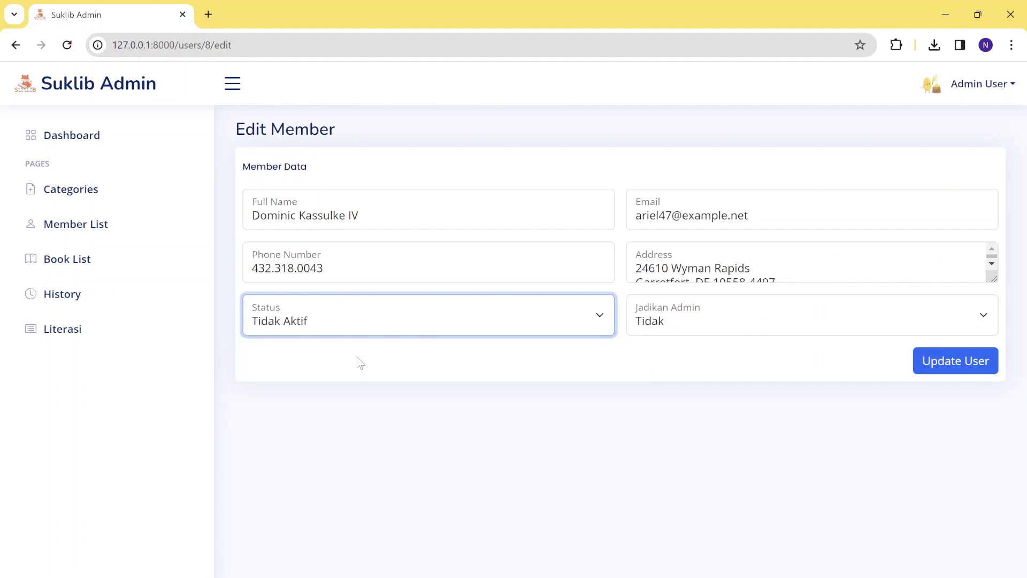
{"action": "left_click", "coordinate": [922, 367]}
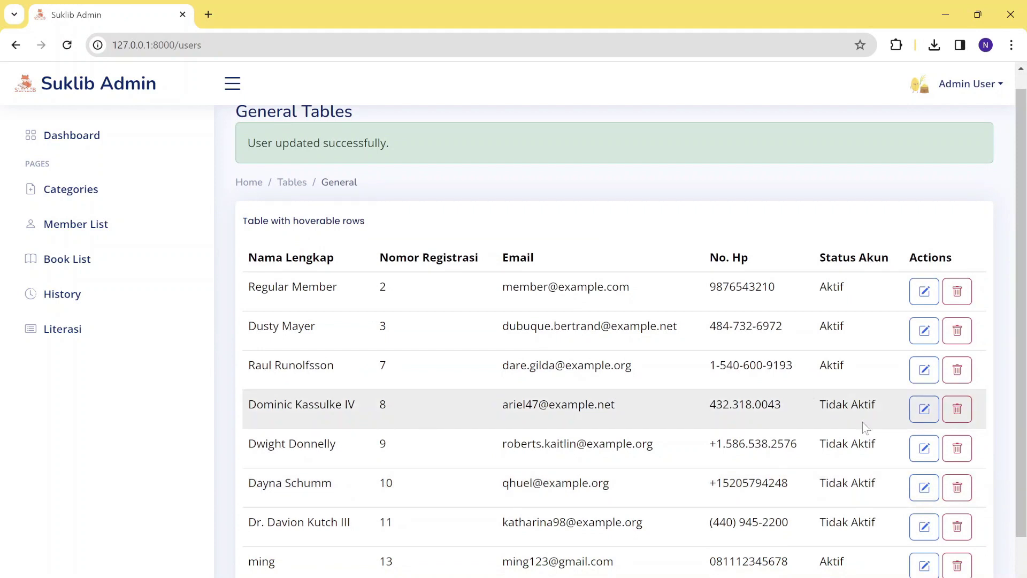
{"action": "scroll", "coordinate": [817, 406], "scroll_direction": "down", "scroll_amount": 1}
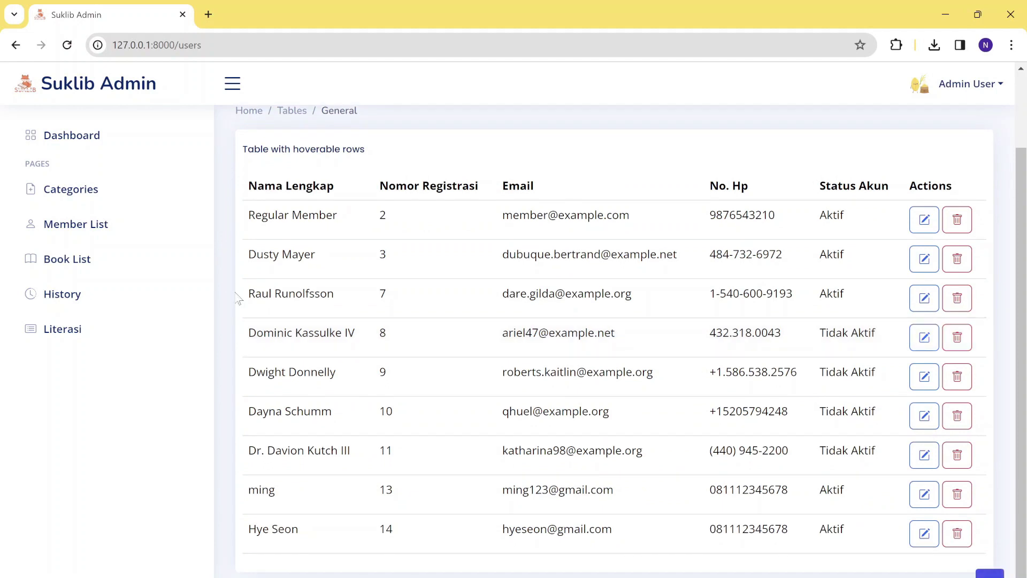
Delete the seventh member in the Member List and confirm the deletion.
{"action": "left_click", "coordinate": [113, 259]}
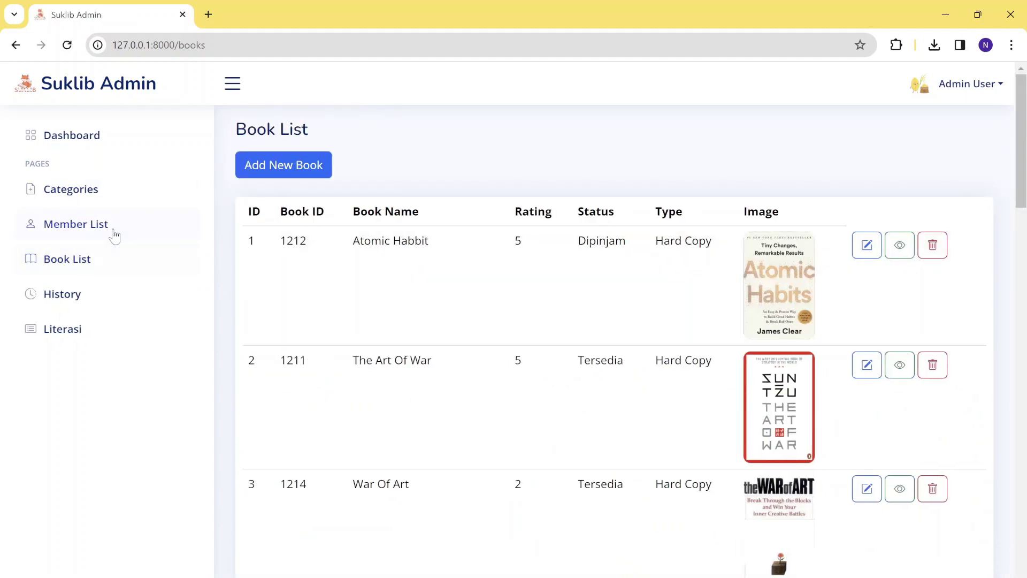
{"action": "left_click", "coordinate": [113, 231]}
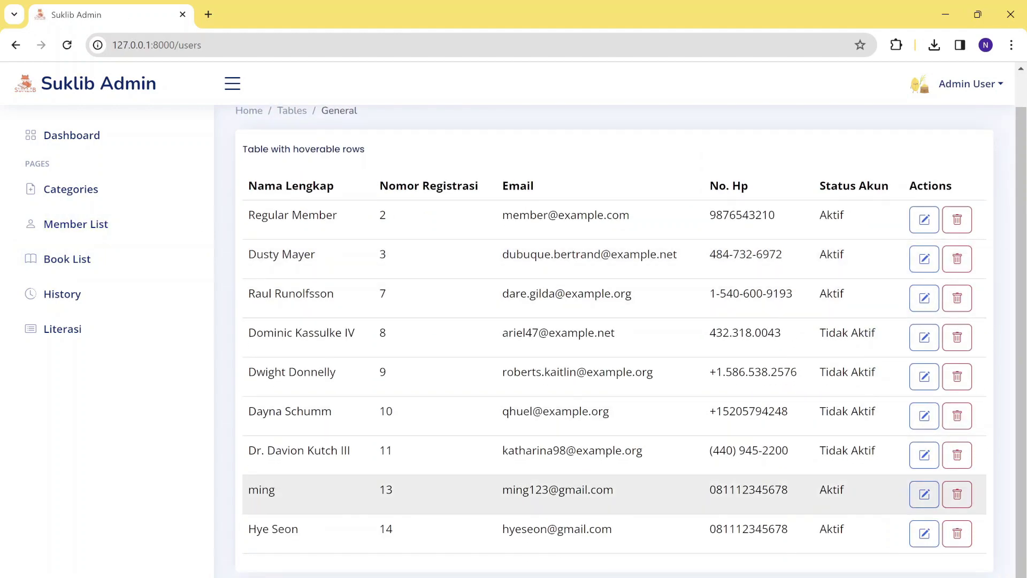
{"action": "scroll", "coordinate": [524, 493], "scroll_direction": "up", "scroll_amount": 1}
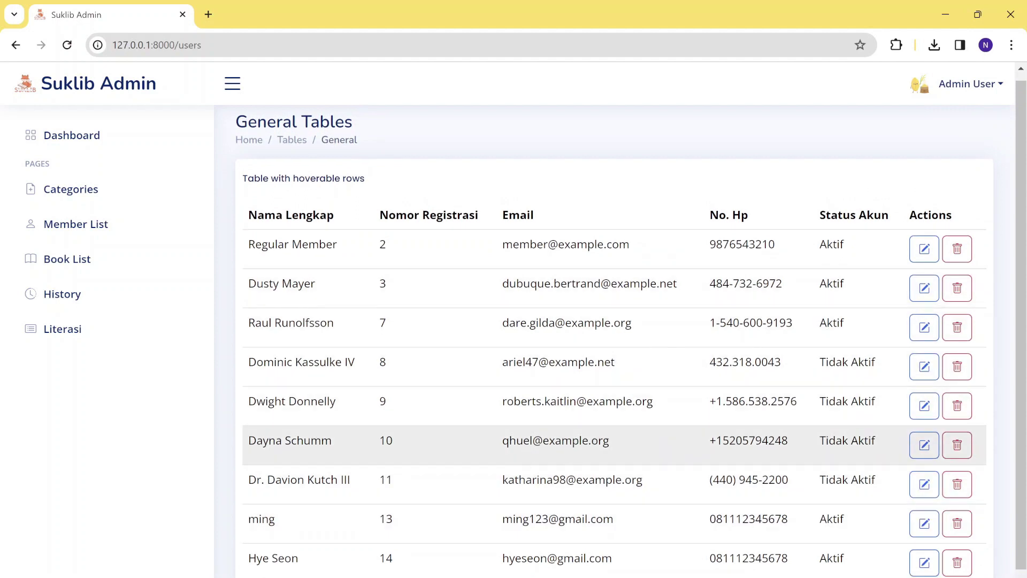
{"action": "scroll", "coordinate": [524, 450], "scroll_direction": "down", "scroll_amount": 1}
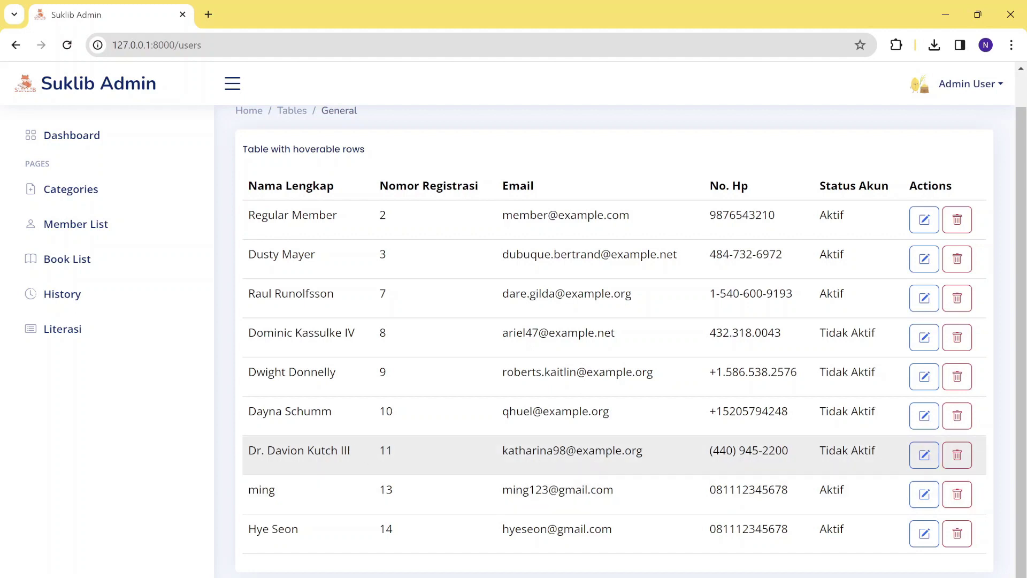
{"action": "left_click", "coordinate": [957, 455]}
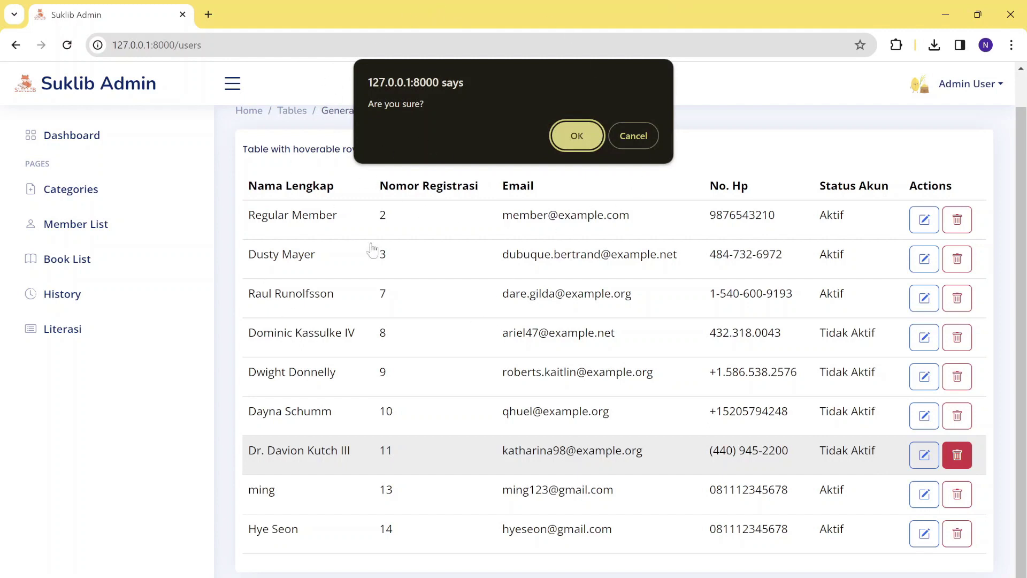
{"action": "left_click", "coordinate": [592, 137]}
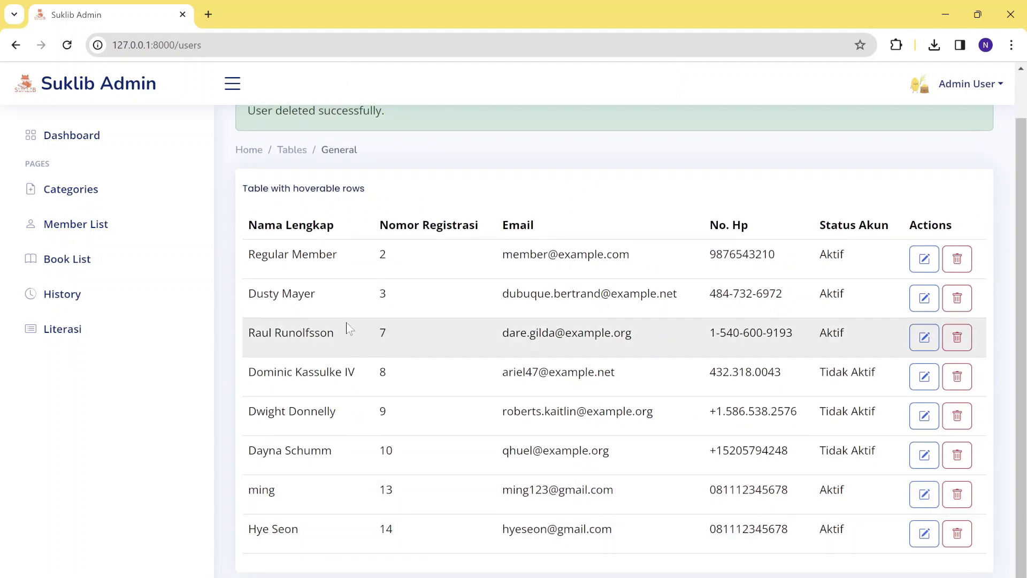
Scroll through the Member List to review the eight remaining members.
{"action": "scroll", "coordinate": [499, 317], "scroll_direction": "up", "scroll_amount": 1}
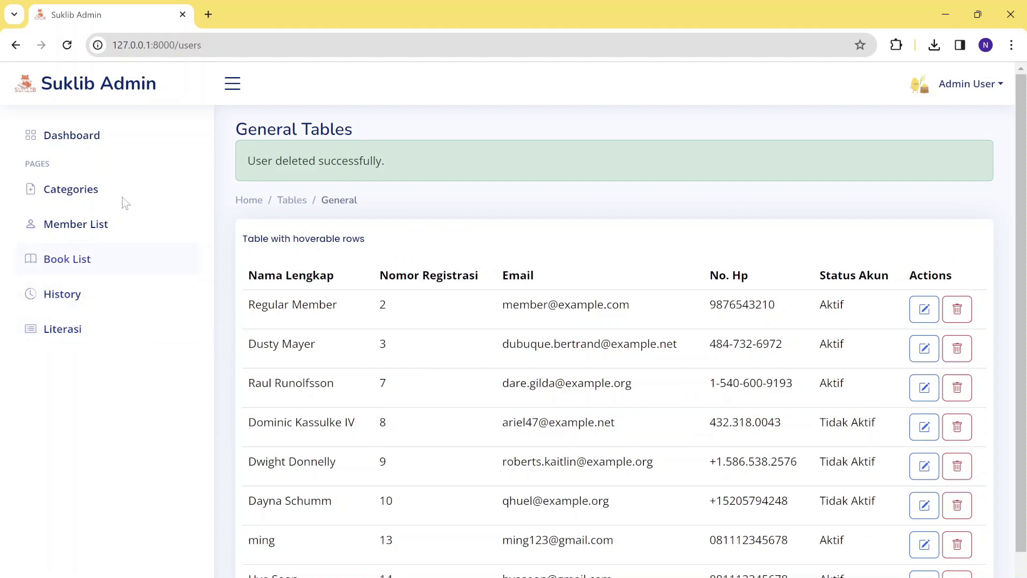
{"action": "scroll", "coordinate": [239, 529], "scroll_direction": "down", "scroll_amount": 1}
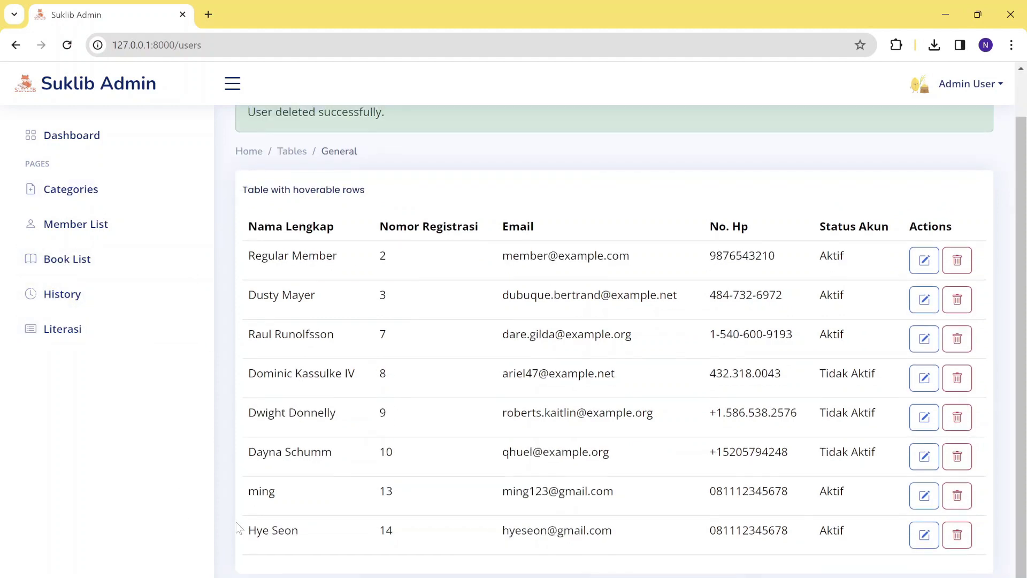
{"action": "scroll", "coordinate": [239, 529], "scroll_direction": "up", "scroll_amount": 1}
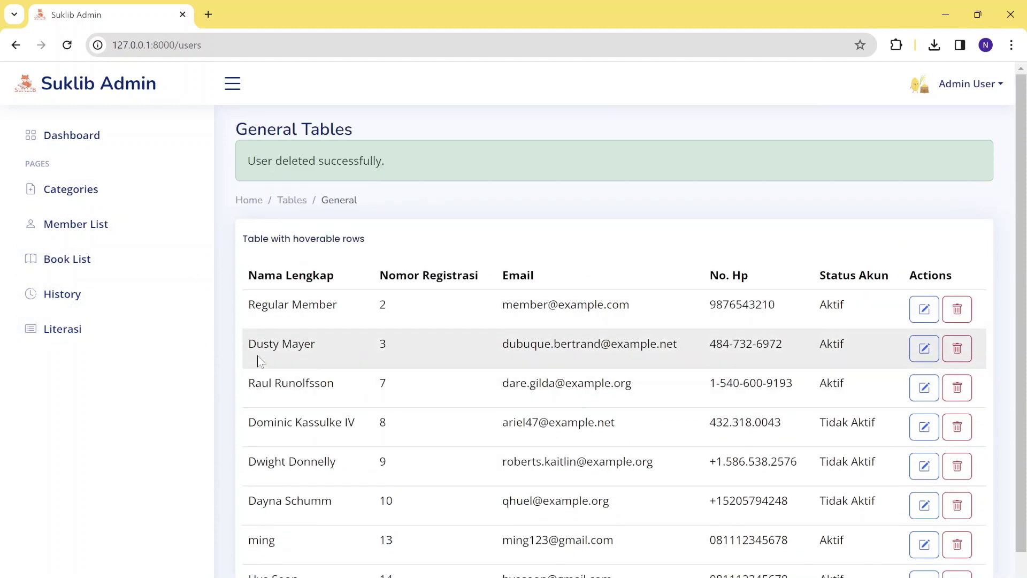
{"action": "scroll", "coordinate": [365, 473], "scroll_direction": "down", "scroll_amount": 1}
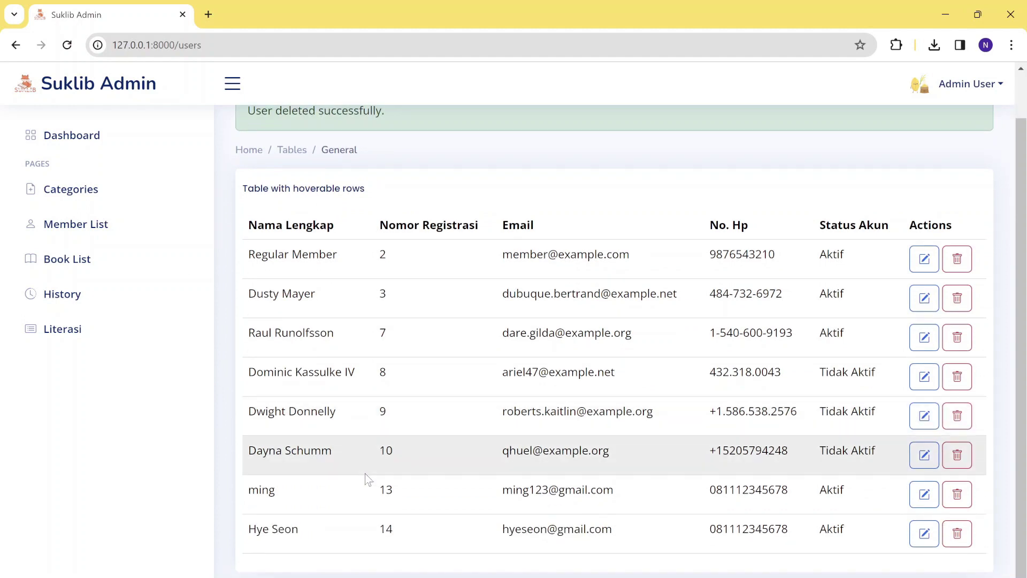
{"action": "scroll", "coordinate": [367, 478], "scroll_direction": "up", "scroll_amount": 1}
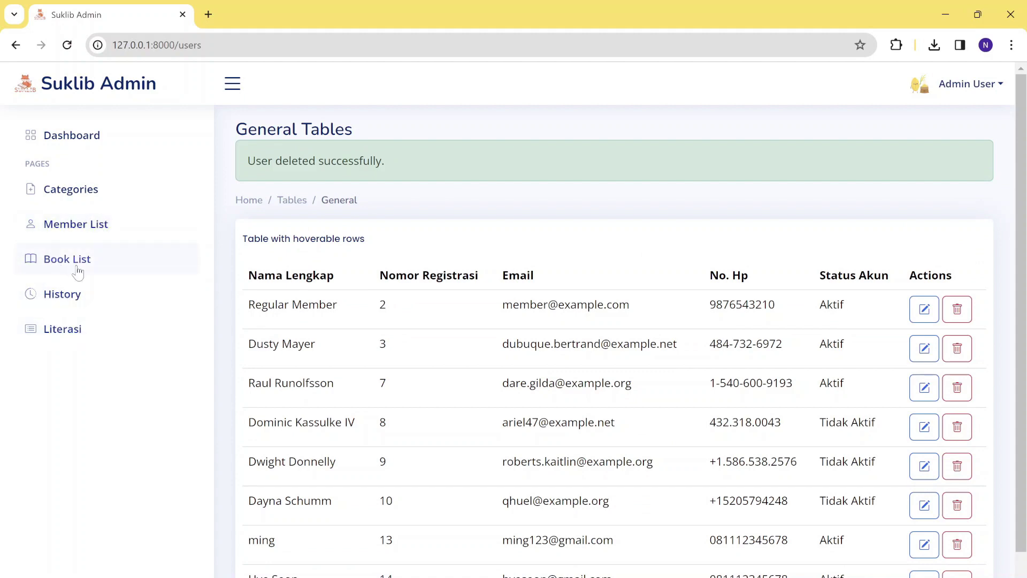
Browse the Book List, then open the empty Tambah Buku form for a new book.
{"action": "left_click", "coordinate": [78, 272]}
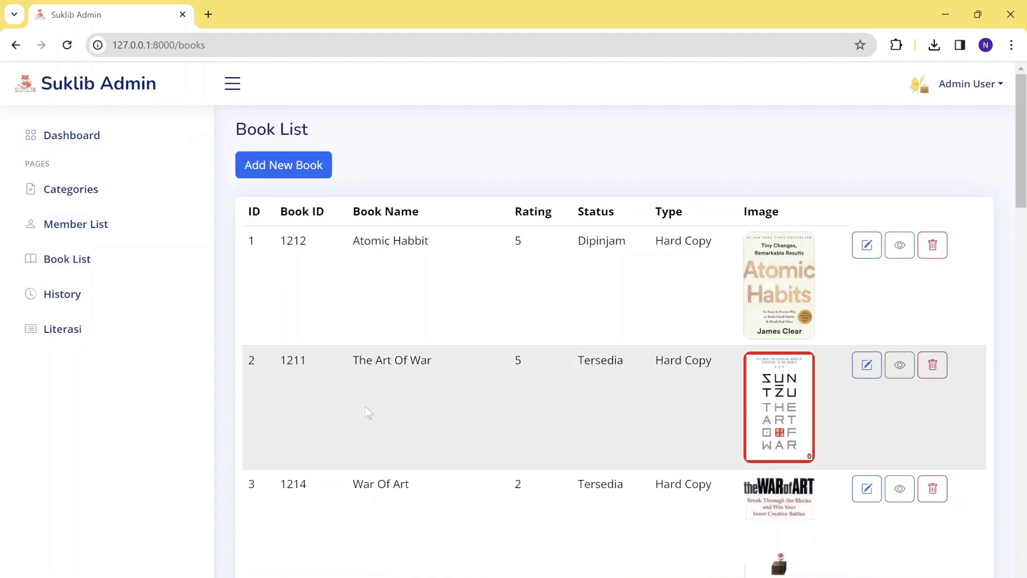
{"action": "scroll", "coordinate": [367, 413], "scroll_direction": "down", "scroll_amount": 10}
{"action": "scroll", "coordinate": [367, 413], "scroll_direction": "down", "scroll_amount": 12}
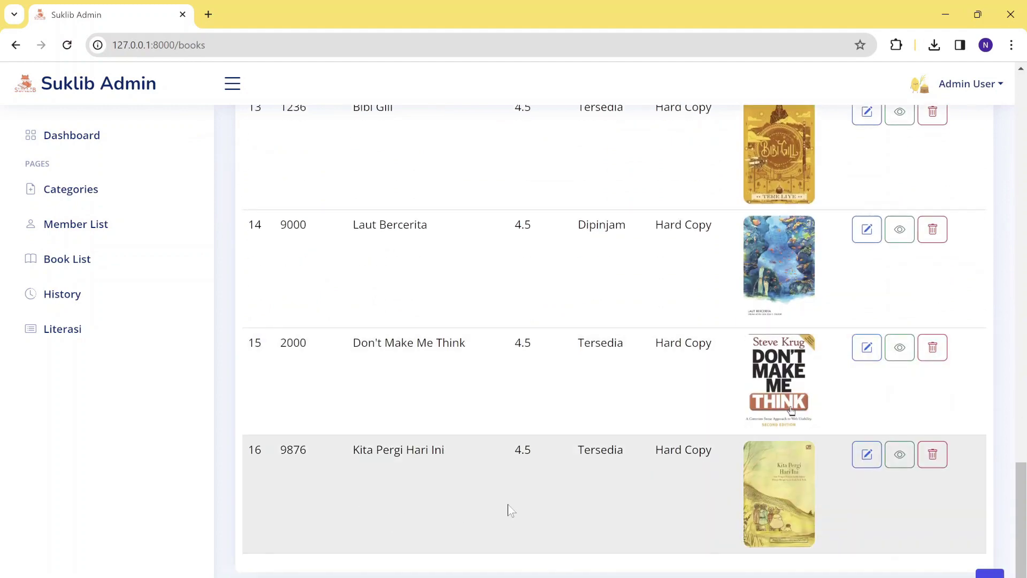
{"action": "scroll", "coordinate": [509, 510], "scroll_direction": "up", "scroll_amount": 20}
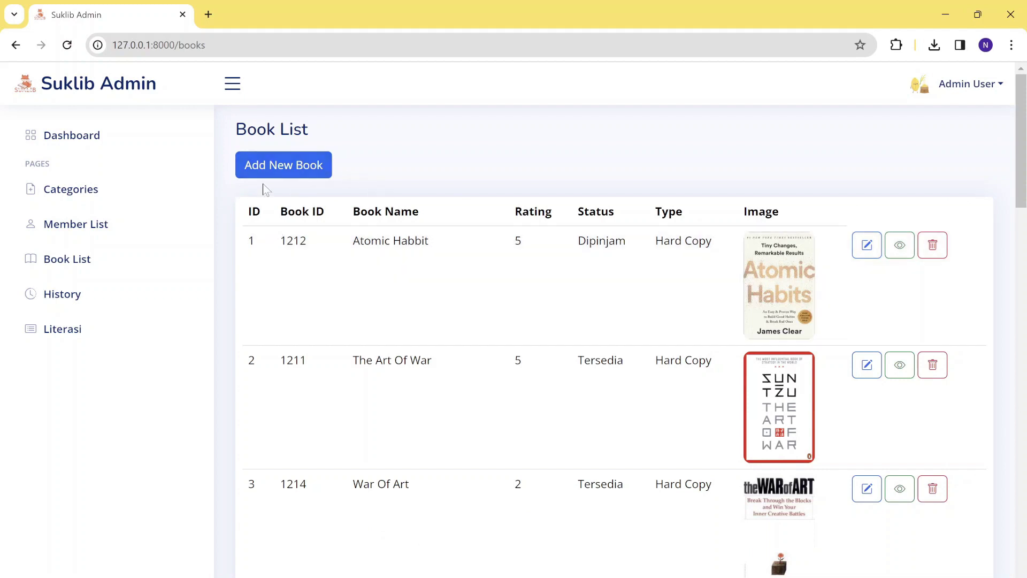
{"action": "left_click", "coordinate": [280, 177]}
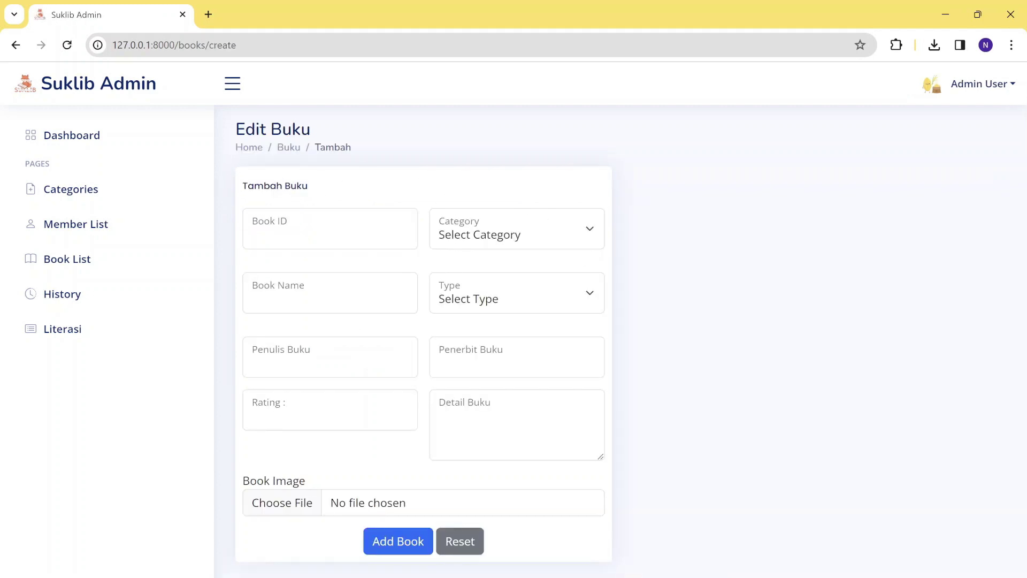
Enter Book ID 8907 and paste 'The Star and I' from the notes as the name.
{"action": "left_click", "coordinate": [466, 369]}
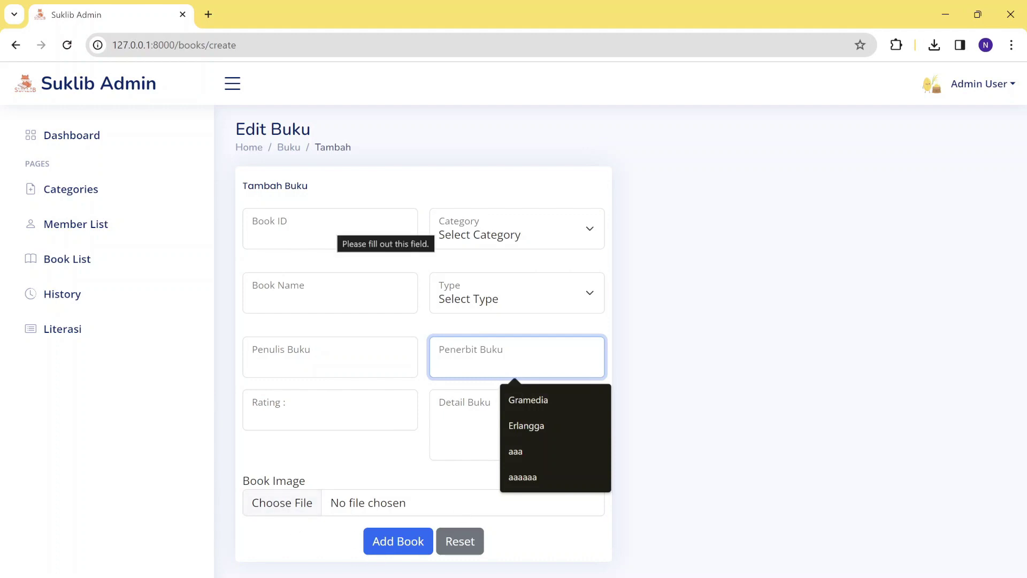
{"action": "left_click", "coordinate": [335, 231]}
{"action": "type", "text": "8907"}
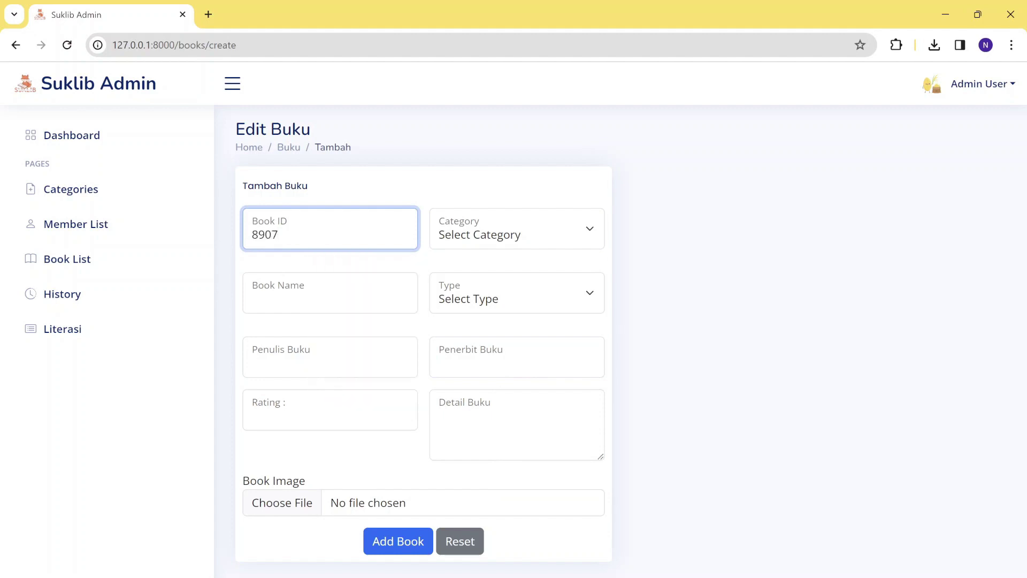
{"action": "left_click", "coordinate": [330, 294]}
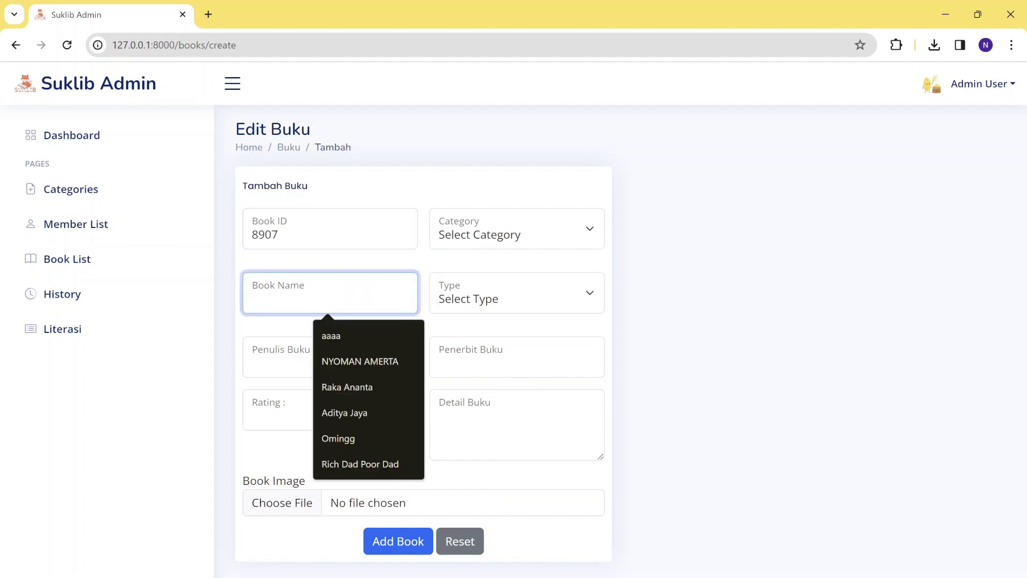
{"action": "key", "text": "alt+Tab"}
{"action": "scroll", "coordinate": [705, 365], "scroll_direction": "down", "scroll_amount": 1}
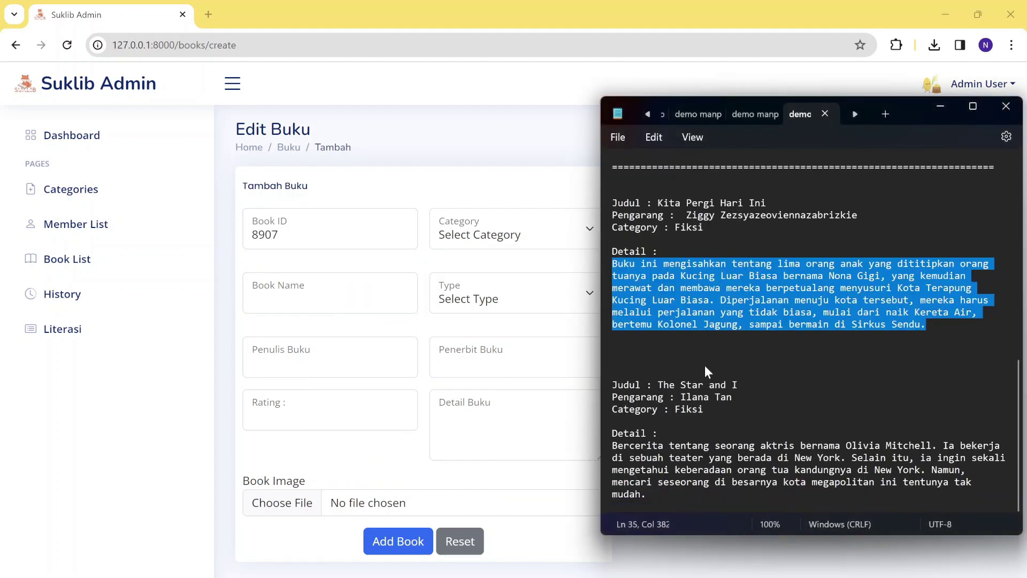
{"action": "left_click_drag", "start_coordinate": [658, 385], "coordinate": [734, 383]}
{"action": "key", "text": "ctrl+c"}
{"action": "key", "text": "alt+Tab"}
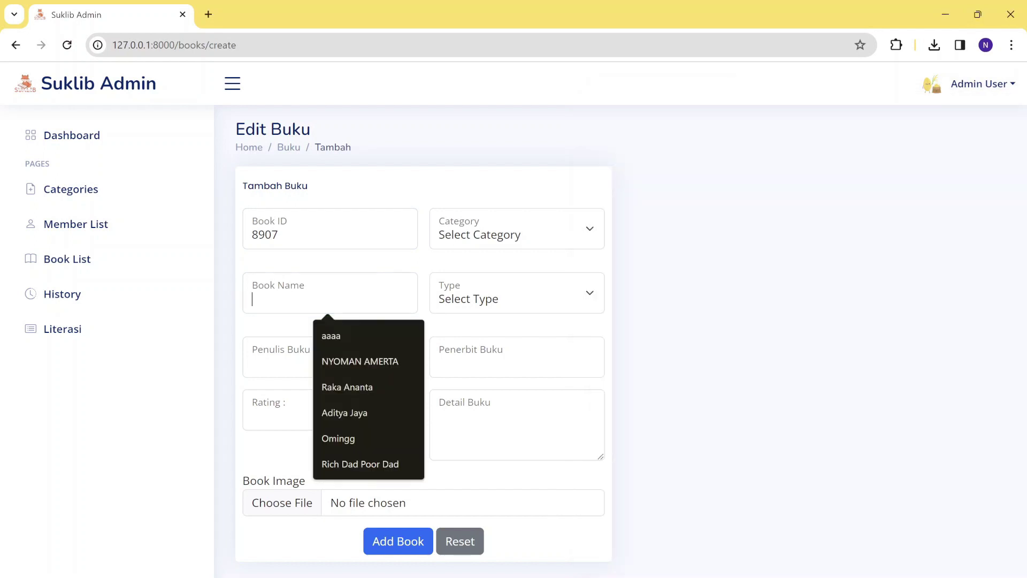
{"action": "key", "text": "ctrl+v"}
Paste the author name from the notes and set the rating to 4.8.
{"action": "left_click", "coordinate": [321, 359]}
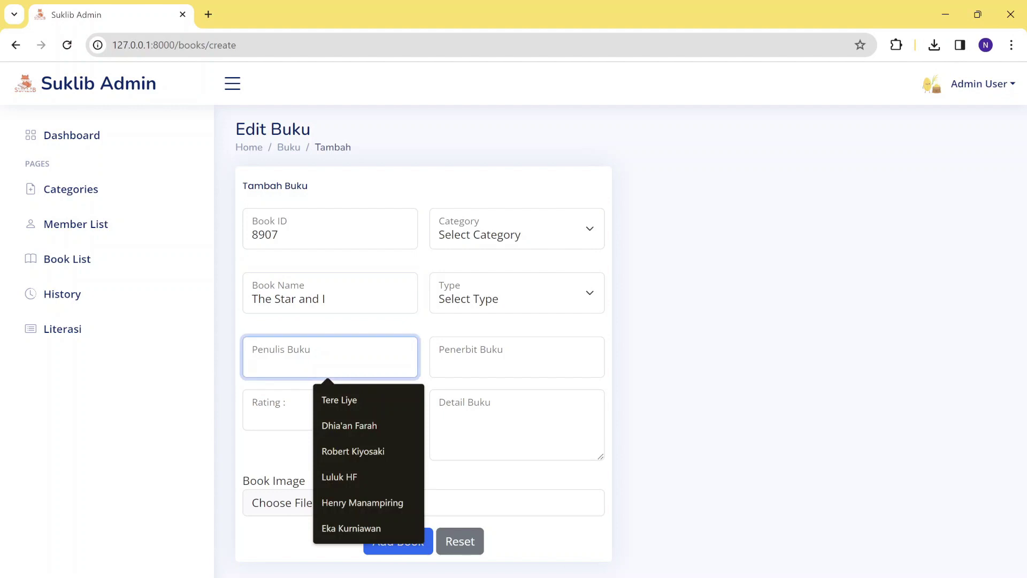
{"action": "key", "text": "alt+Tab"}
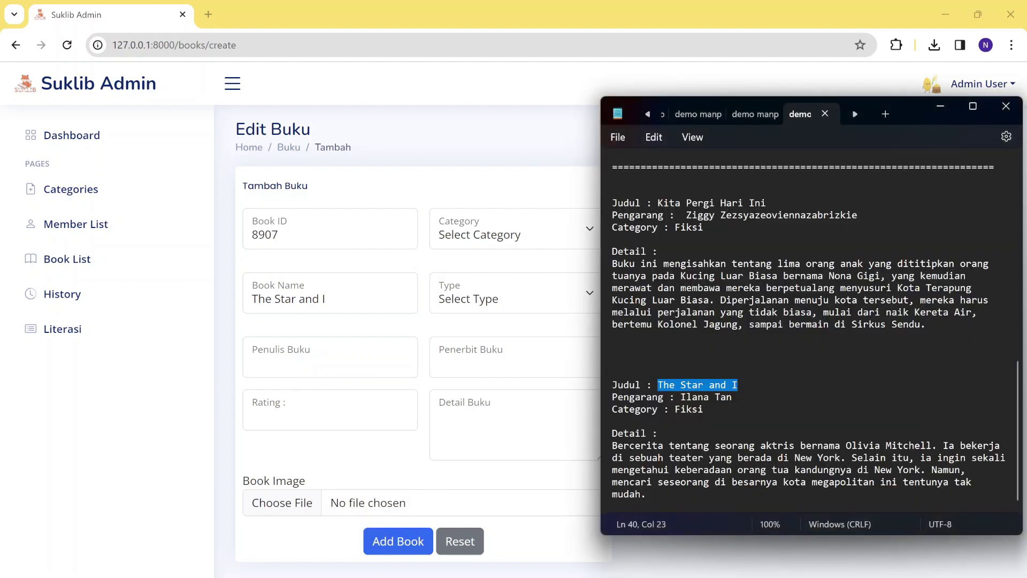
{"action": "left_click_drag", "start_coordinate": [680, 397], "coordinate": [692, 397]}
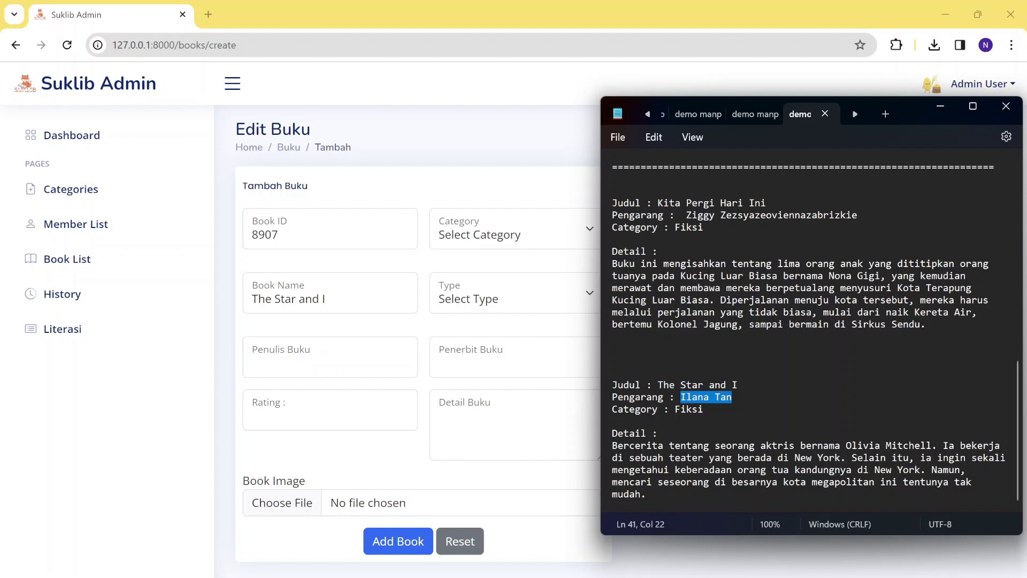
{"action": "key", "text": "alt+Tab"}
{"action": "key", "text": "ctrl+v"}
{"action": "left_click", "coordinate": [327, 415]}
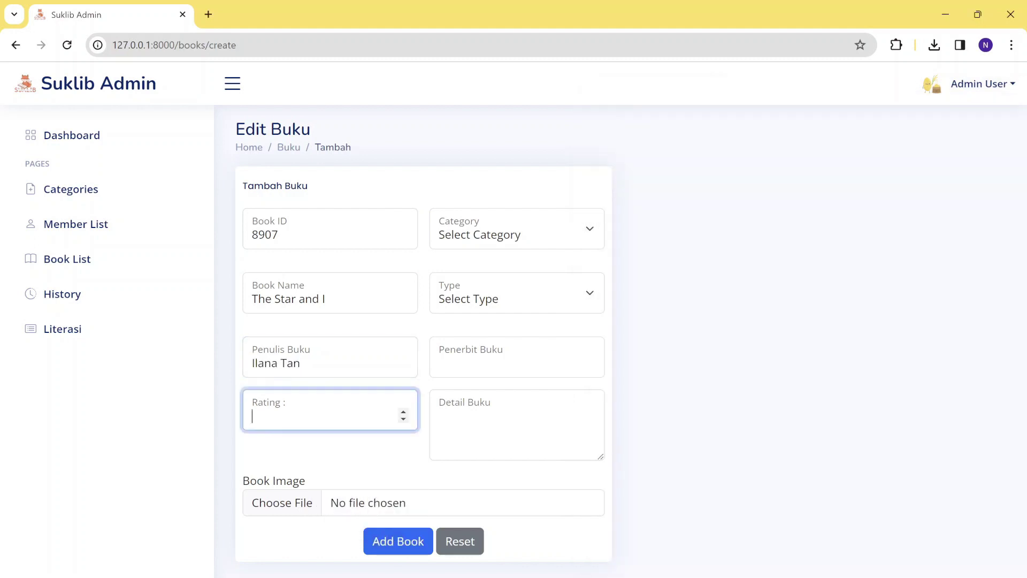
{"action": "type", "text": "4.8"}
Set category Fiction, type Hard Copy and publisher Gramedia.
{"action": "left_click", "coordinate": [526, 243]}
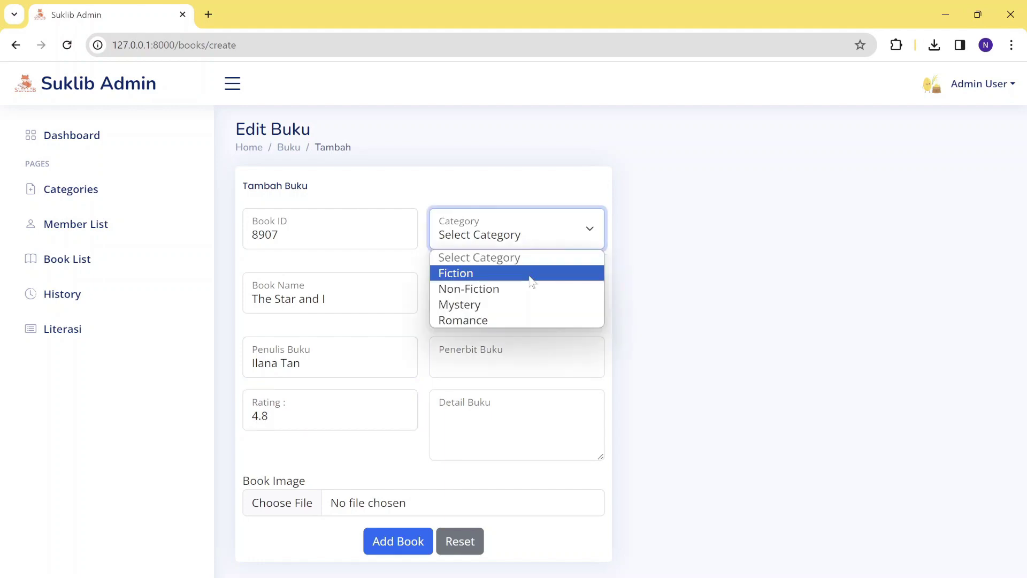
{"action": "left_click", "coordinate": [532, 282]}
{"action": "left_click", "coordinate": [533, 291]}
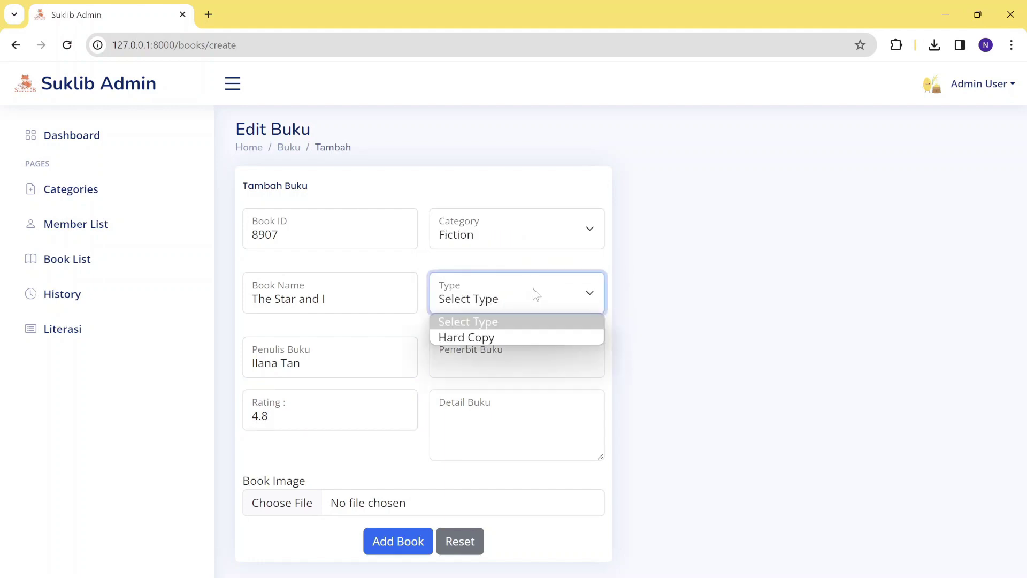
{"action": "left_click", "coordinate": [544, 342]}
{"action": "left_click", "coordinate": [547, 367]}
{"action": "left_click", "coordinate": [553, 389]}
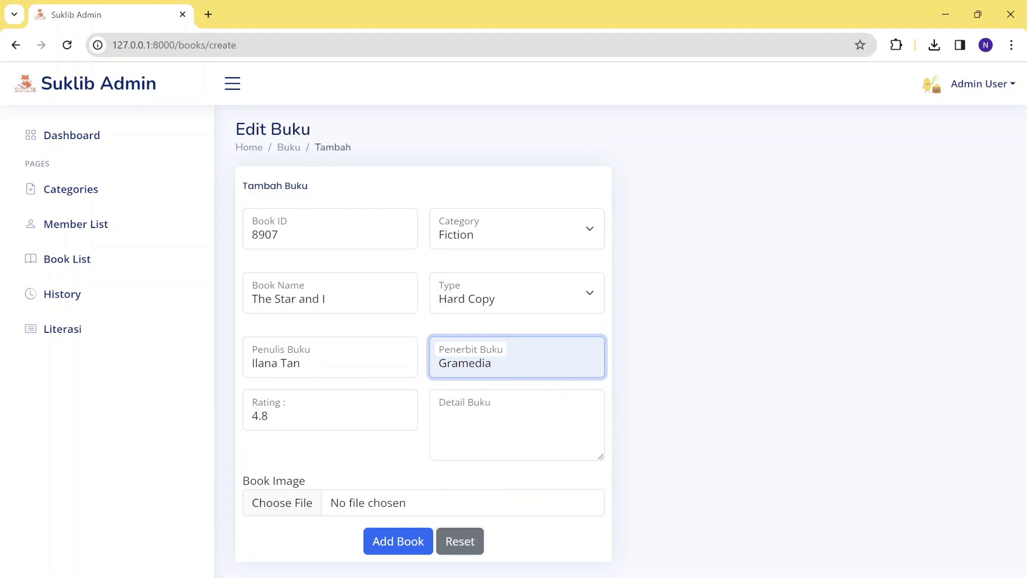
Copy the book description from the notes into the details field.
{"action": "left_click", "coordinate": [535, 422]}
{"action": "key", "text": "alt+Tab"}
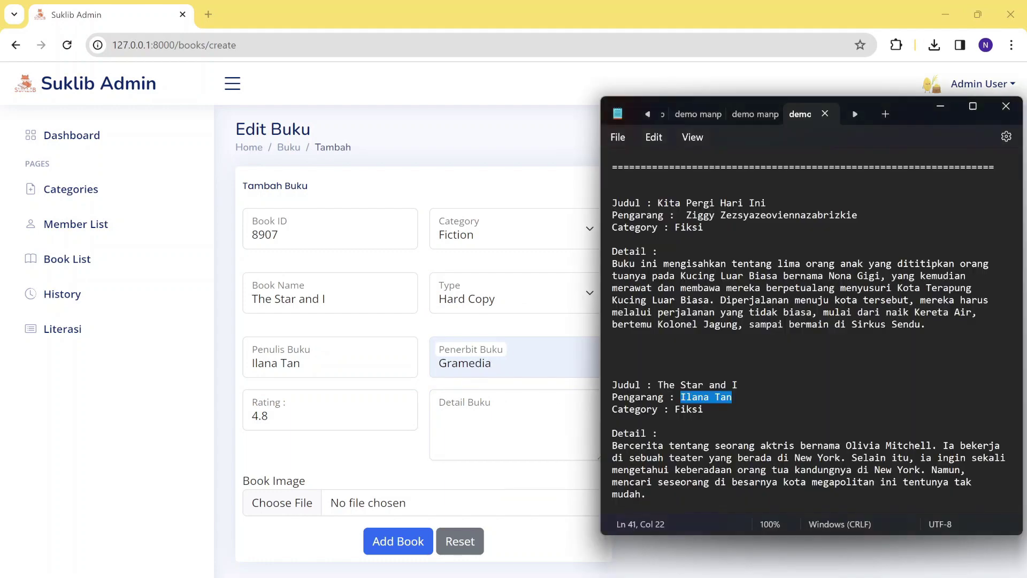
{"action": "key", "text": "Down"}
{"action": "key", "text": "Down"}
{"action": "key", "text": "Down"}
{"action": "key", "text": "Down"}
{"action": "key", "text": "Home"}
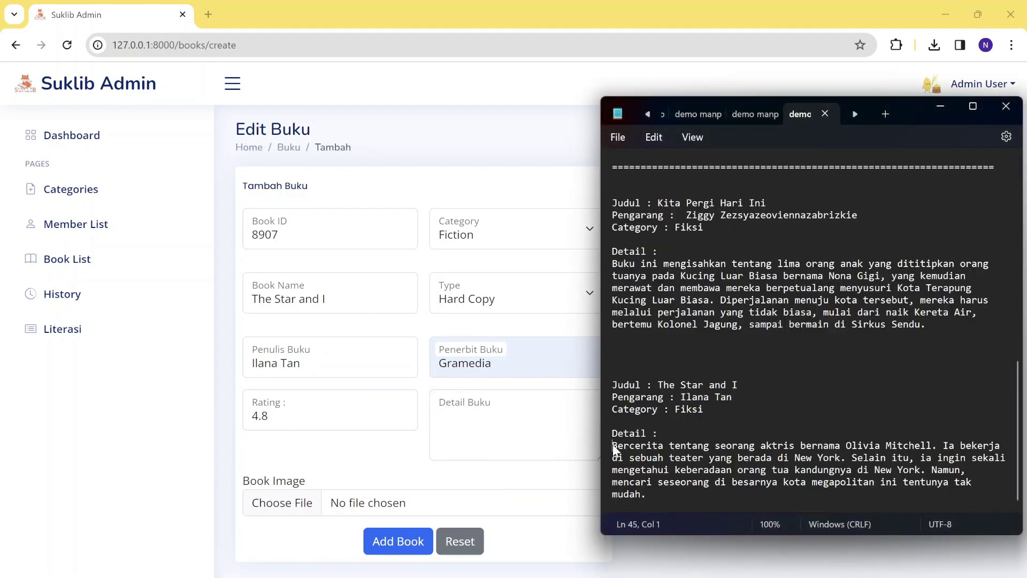
{"action": "key", "text": "shift+Down"}
{"action": "key", "text": "shift+Down"}
{"action": "key", "text": "shift+Down"}
{"action": "key", "text": "shift+Down"}
{"action": "key", "text": "shift+End"}
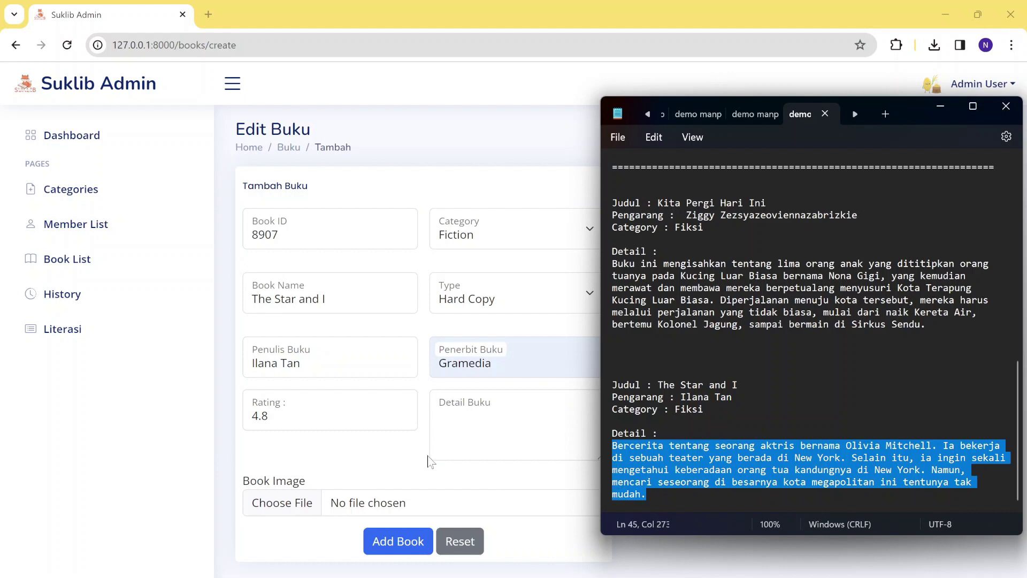
{"action": "key", "text": "alt+Tab"}
{"action": "key", "text": "ctrl+v"}
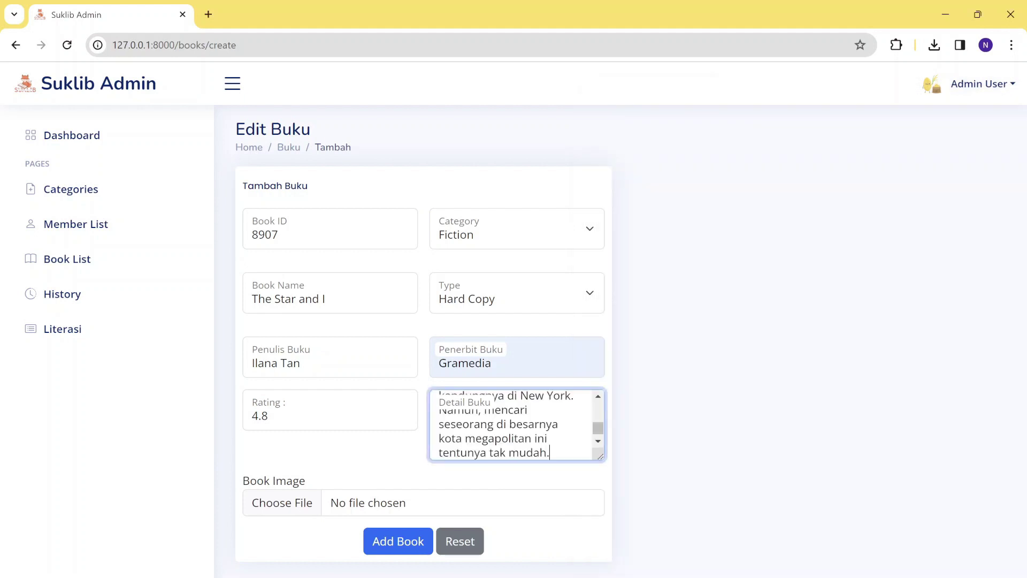
Attach the The_Star_and_I_cov cover image and submit the new book.
{"action": "left_click", "coordinate": [303, 514]}
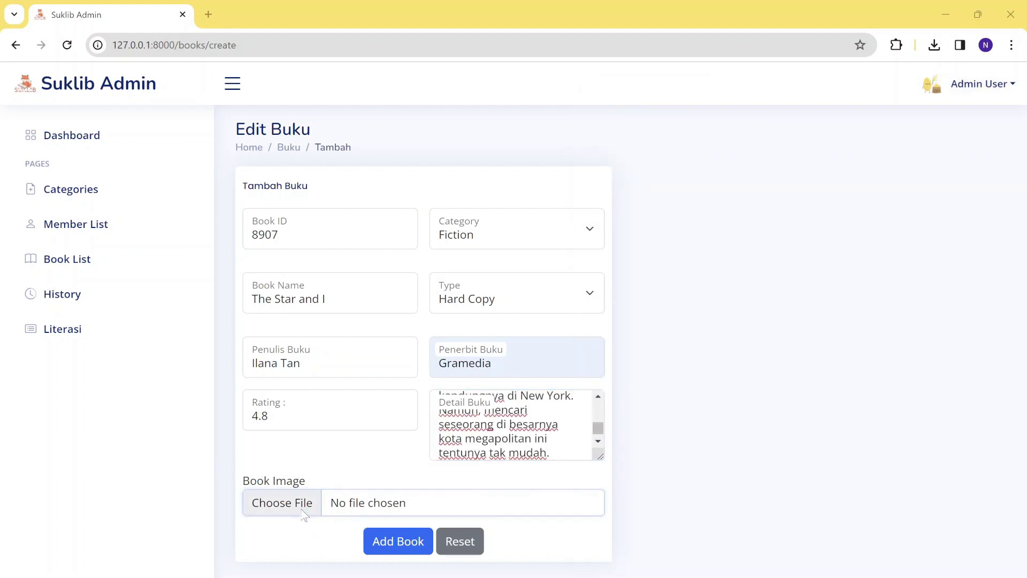
{"action": "scroll", "coordinate": [355, 263], "scroll_direction": "down", "scroll_amount": 5}
{"action": "scroll", "coordinate": [355, 262], "scroll_direction": "down", "scroll_amount": 3}
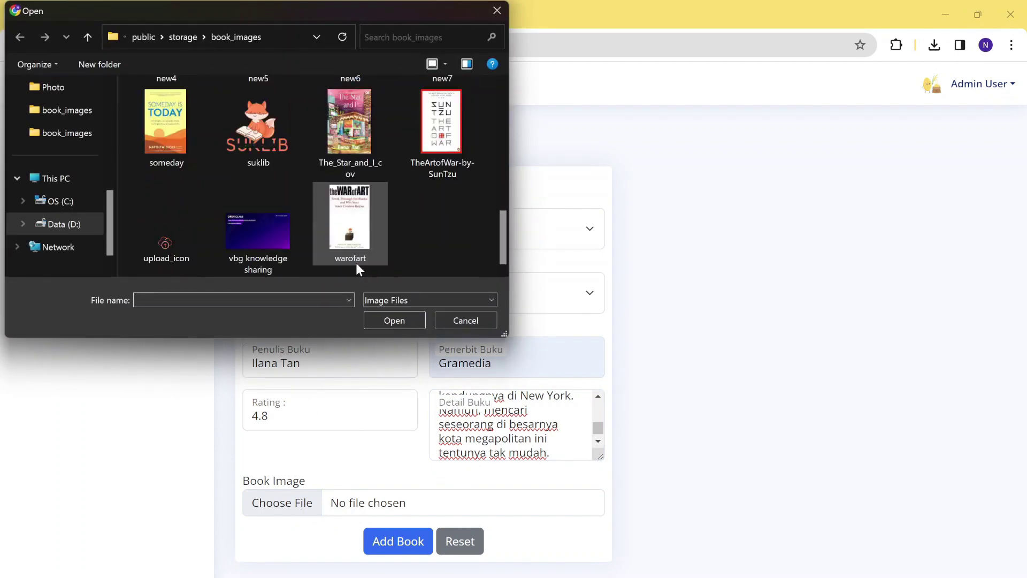
{"action": "left_click", "coordinate": [361, 162]}
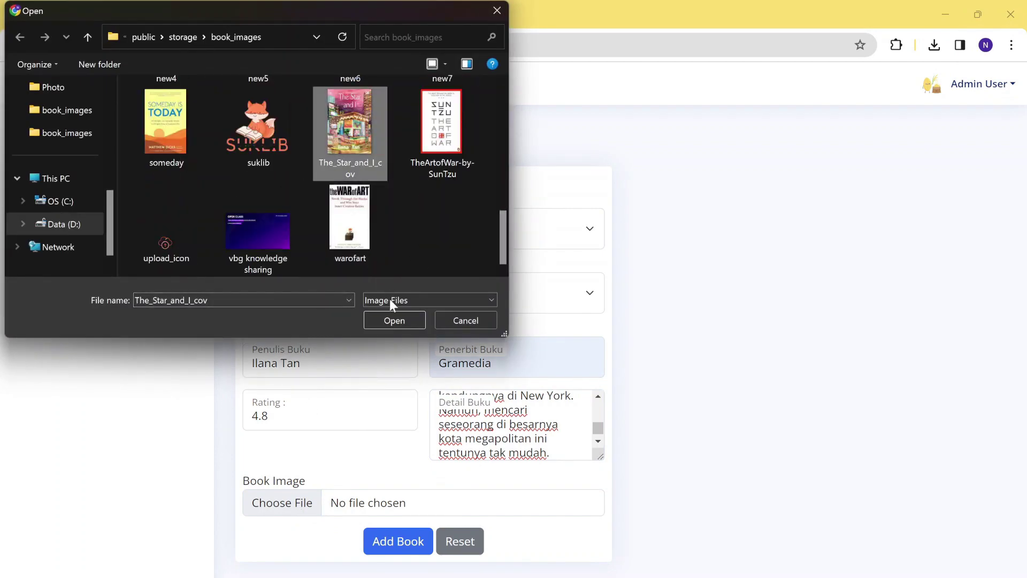
{"action": "left_click", "coordinate": [394, 320]}
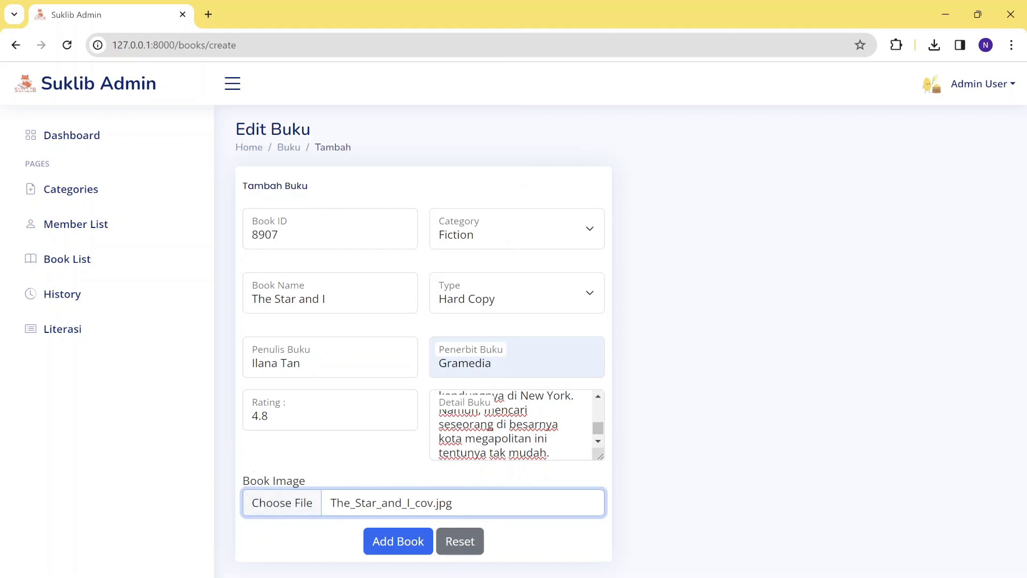
{"action": "left_click", "coordinate": [417, 550]}
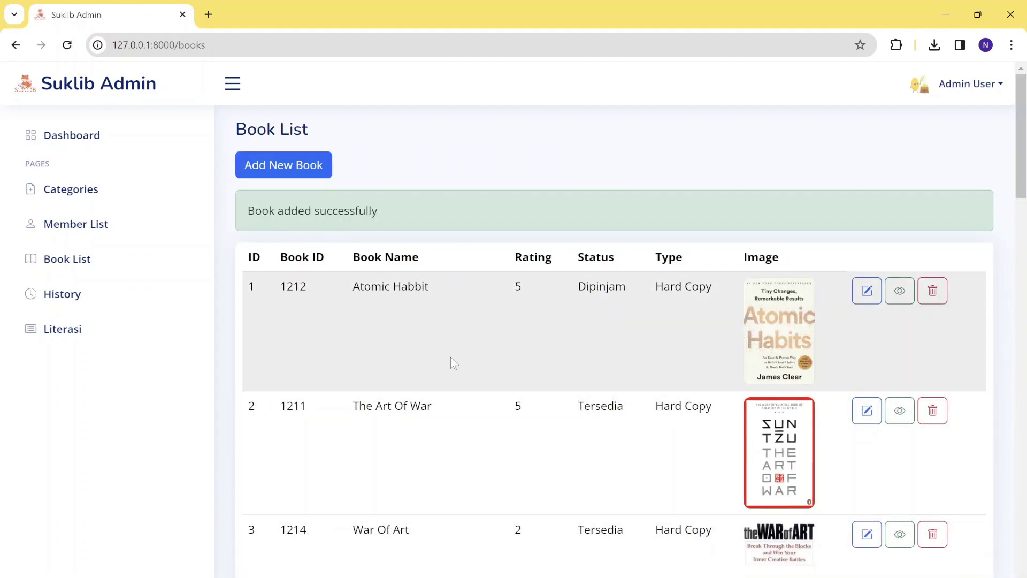
View The Star and I's details, then return to the Book List scrolled to entry 17.
{"action": "scroll", "coordinate": [451, 362], "scroll_direction": "down", "scroll_amount": 20}
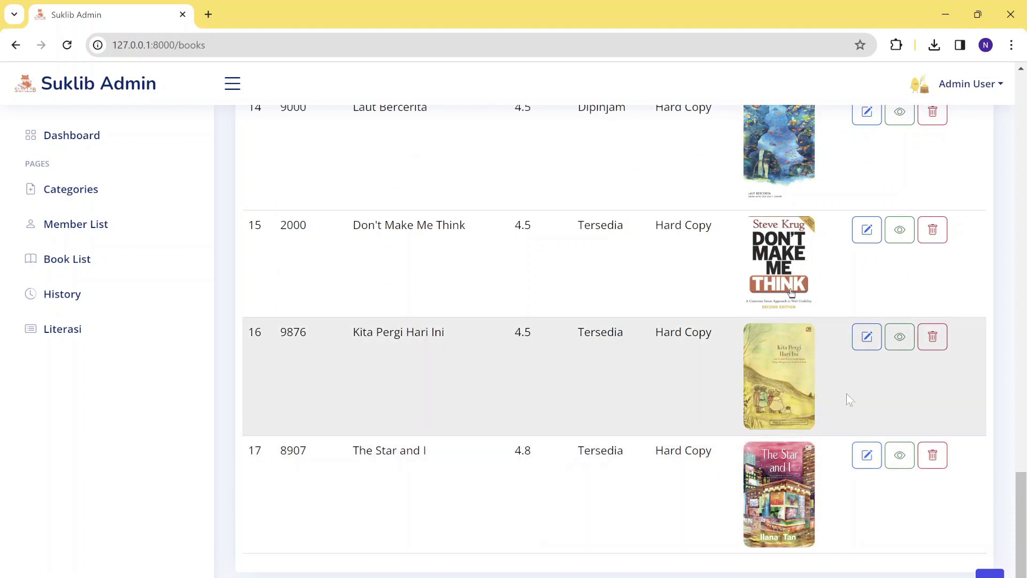
{"action": "left_click", "coordinate": [900, 456]}
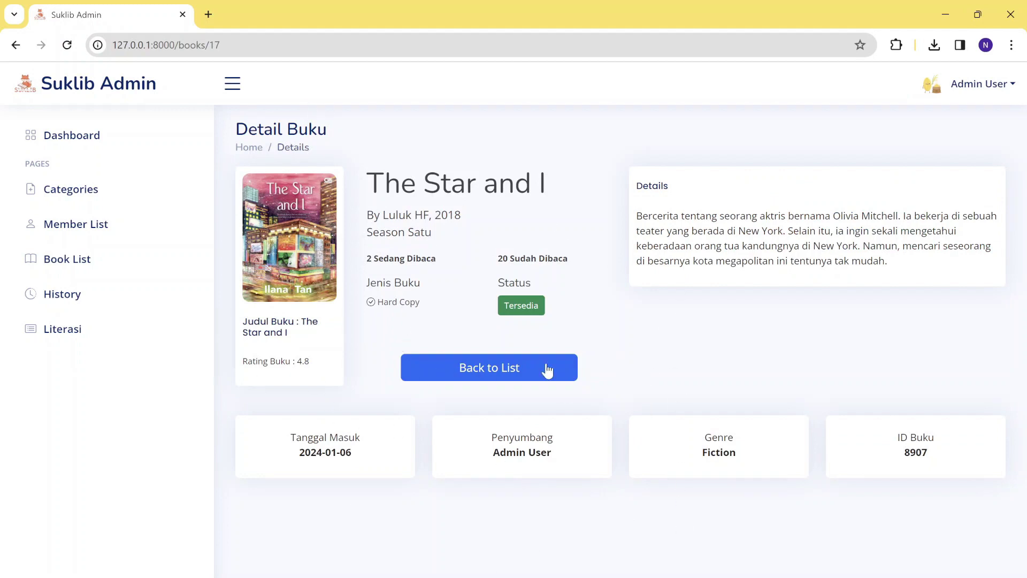
{"action": "left_click", "coordinate": [544, 376]}
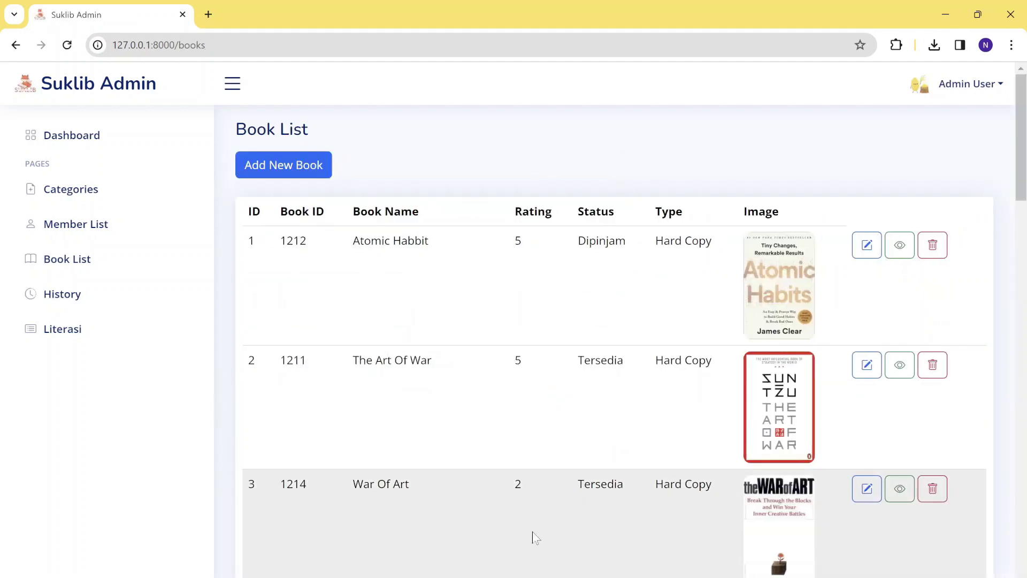
{"action": "scroll", "coordinate": [532, 537], "scroll_direction": "down", "scroll_amount": 20}
{"action": "scroll", "coordinate": [649, 438], "scroll_direction": "down", "scroll_amount": 4}
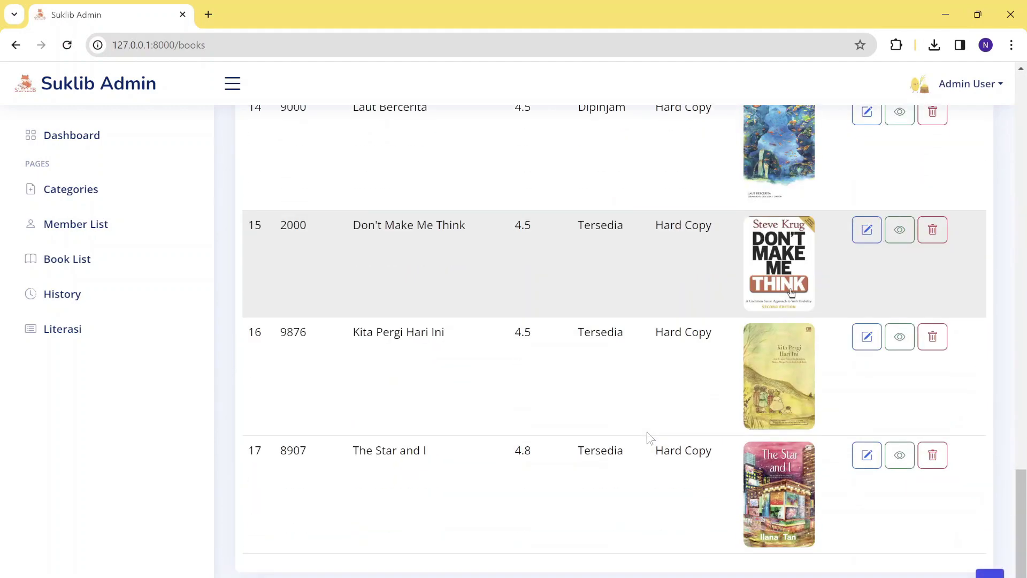
In book 8907's edit form, replace the cover image with Bibi-Gill.
{"action": "left_click", "coordinate": [864, 459]}
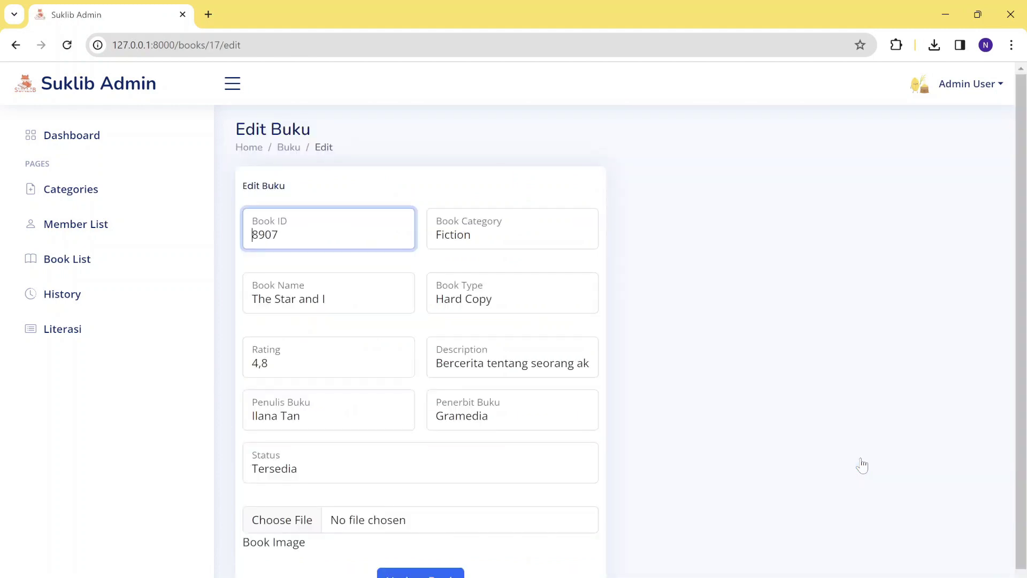
{"action": "scroll", "coordinate": [421, 428], "scroll_direction": "down", "scroll_amount": 1}
{"action": "left_click", "coordinate": [286, 490]}
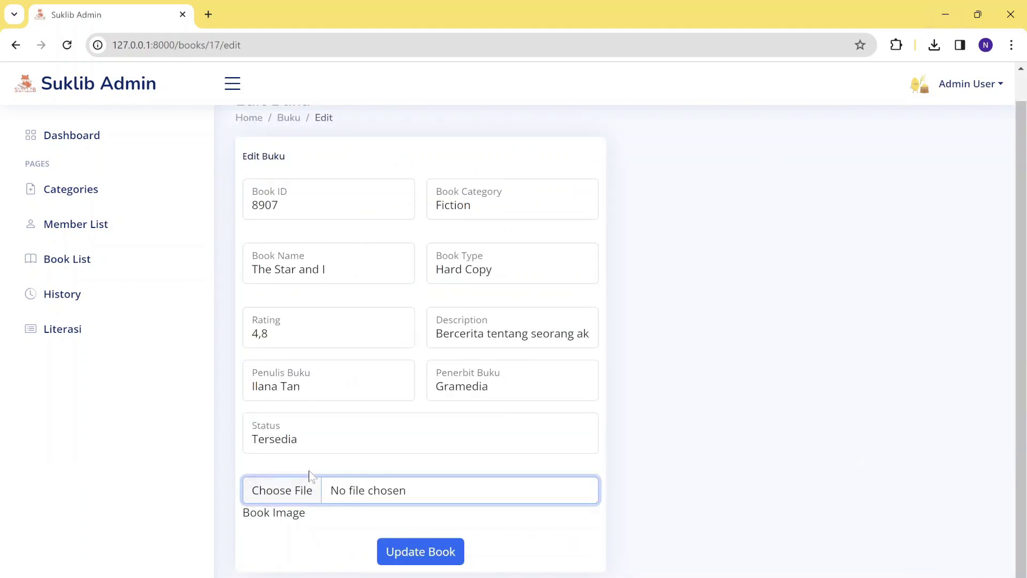
{"action": "scroll", "coordinate": [309, 475], "scroll_direction": "up", "scroll_amount": 1}
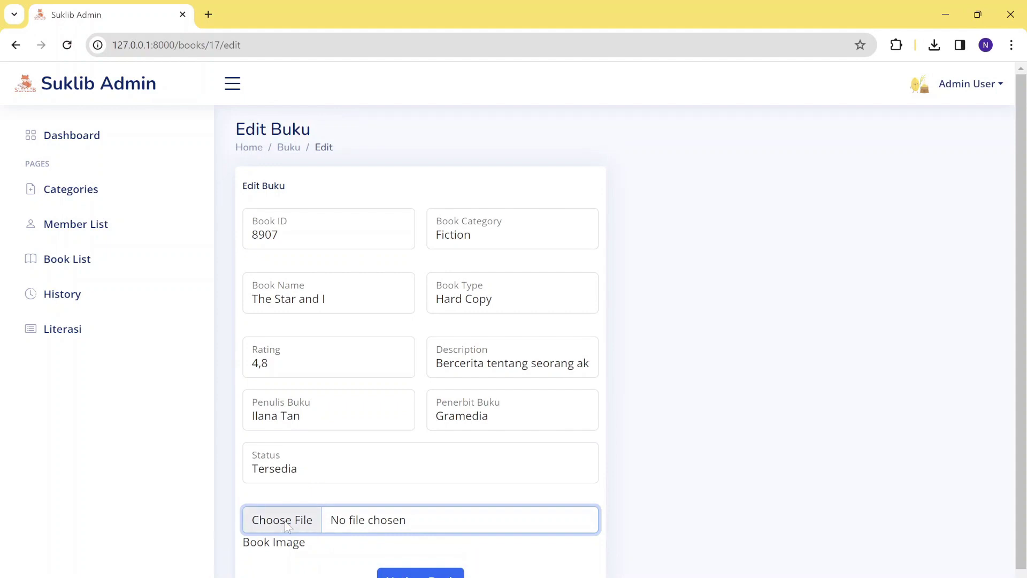
{"action": "left_click", "coordinate": [283, 522]}
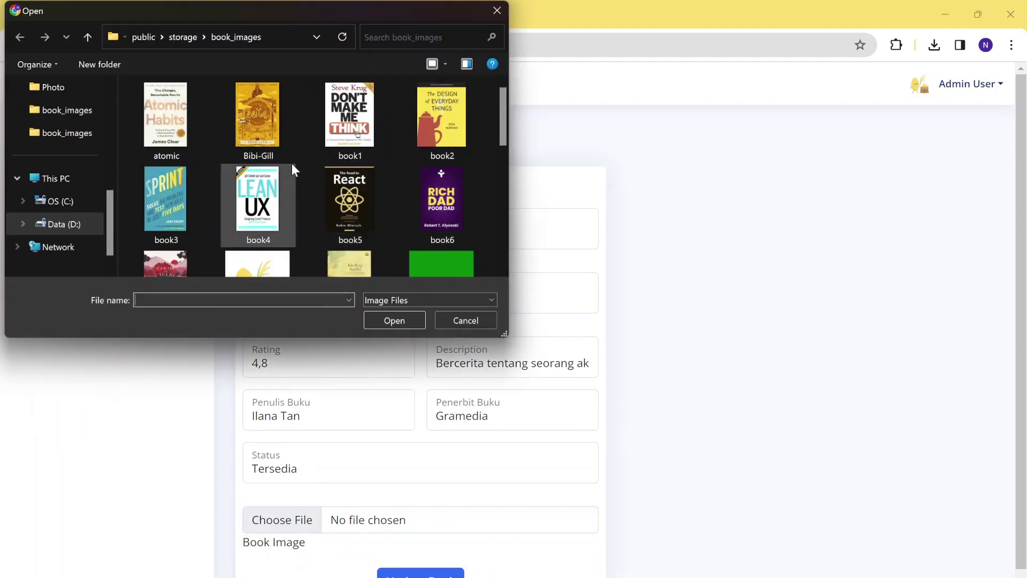
{"action": "left_click", "coordinate": [271, 127]}
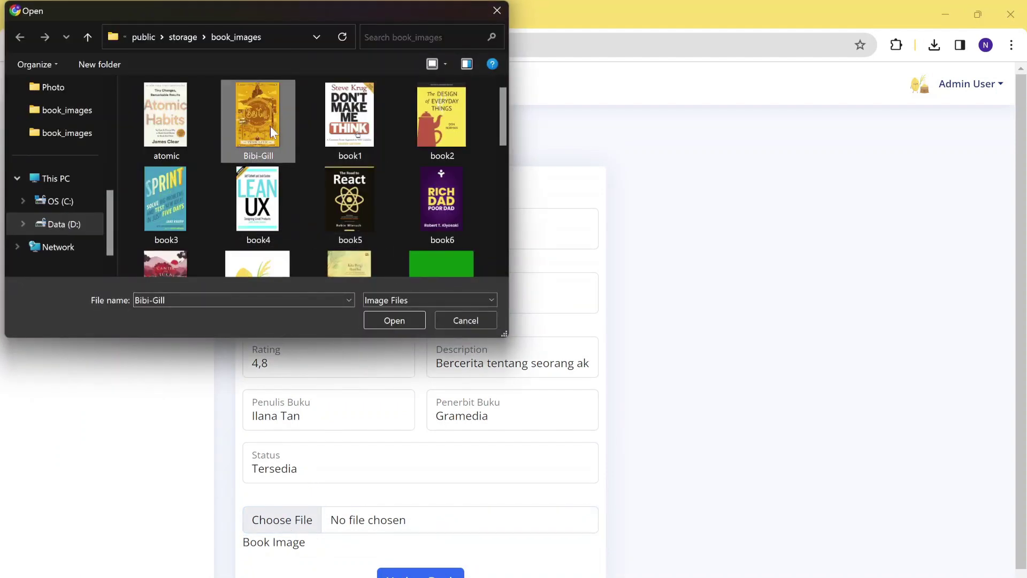
{"action": "left_click", "coordinate": [392, 323]}
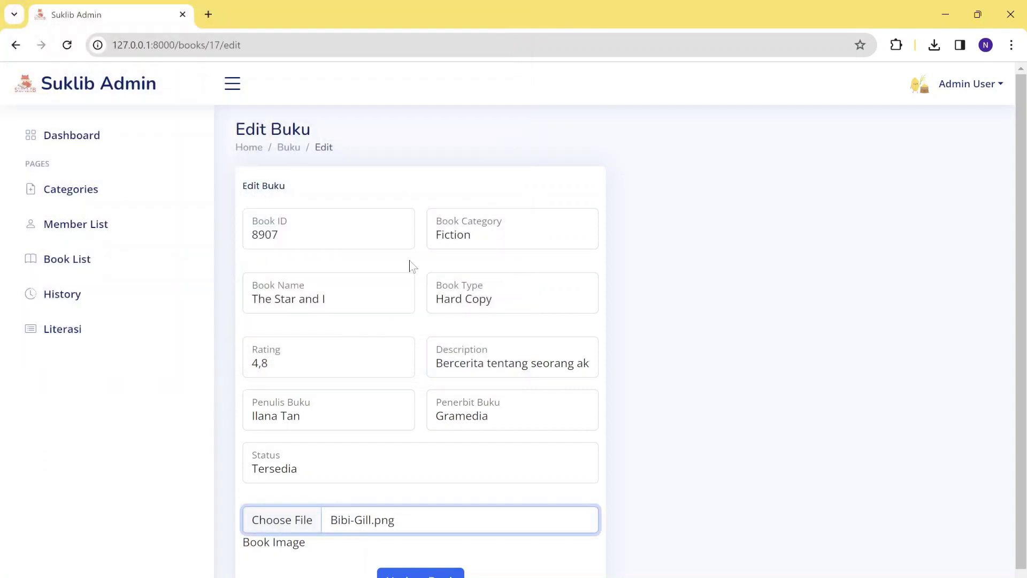
Change the book name to 'Bibi Glll' and update the book.
{"action": "left_click_drag", "start_coordinate": [326, 299], "coordinate": [210, 302]}
{"action": "type", "text": "Bib"}
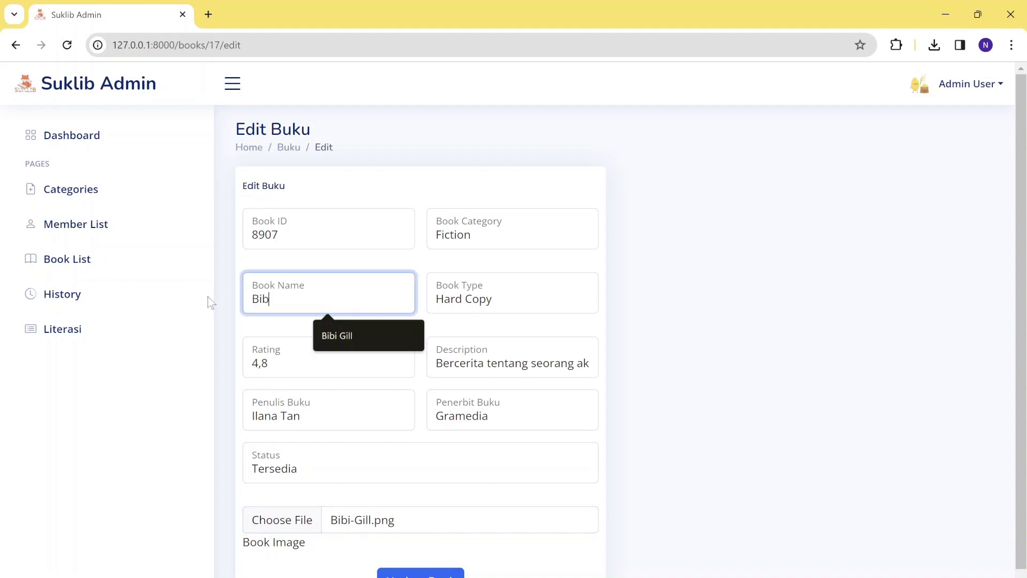
{"action": "type", "text": "i Gl"}
{"action": "type", "text": "lll"}
{"action": "scroll", "coordinate": [211, 302], "scroll_direction": "down", "scroll_amount": 1}
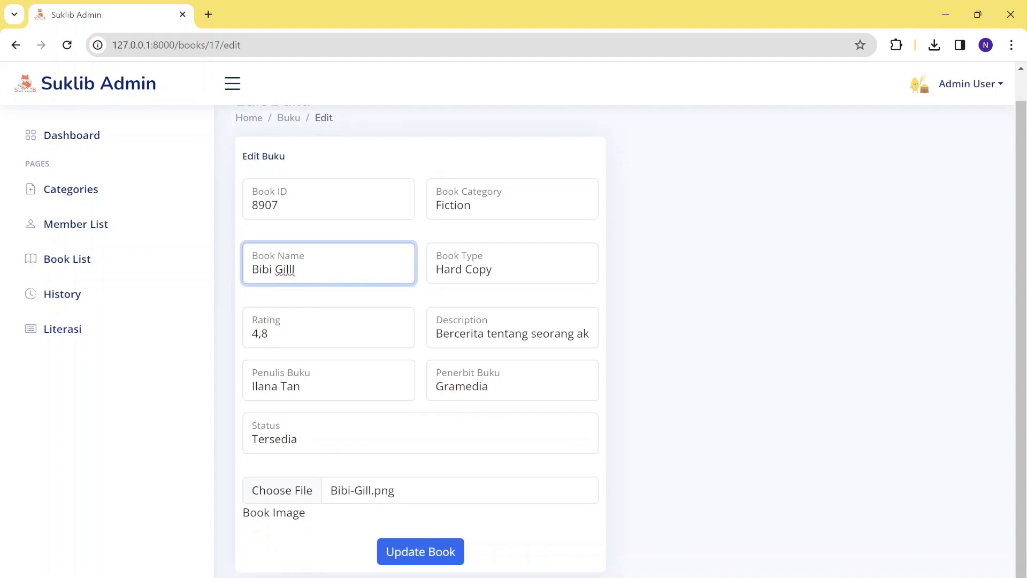
{"action": "left_click", "coordinate": [390, 554]}
{"action": "scroll", "coordinate": [459, 452], "scroll_direction": "down", "scroll_amount": 10}
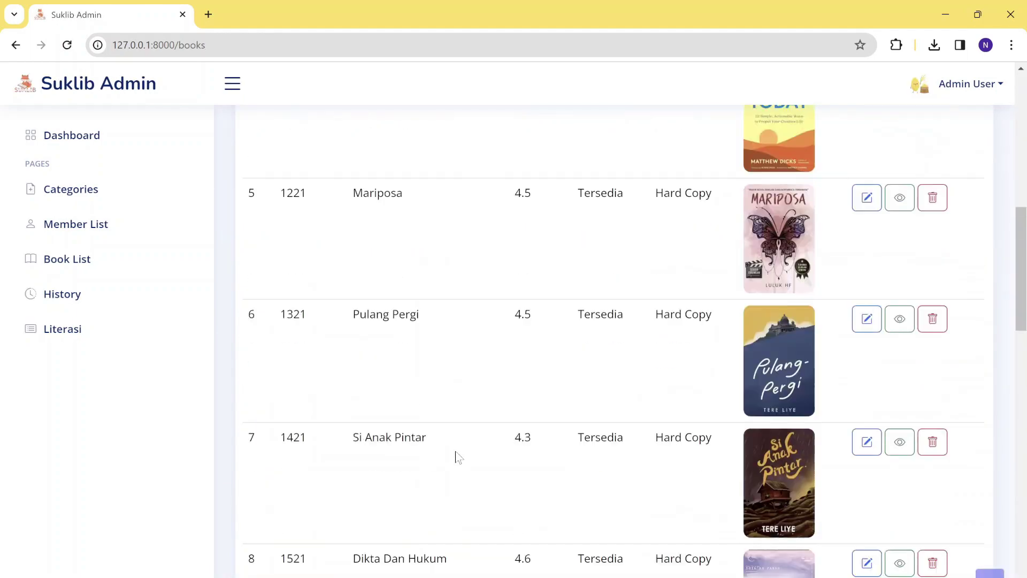
Delete the Bibi Gilll book (ID 8907) and check the list now ends at Kita Pergi Hari Ini.
{"action": "scroll", "coordinate": [459, 458], "scroll_direction": "down", "scroll_amount": 15}
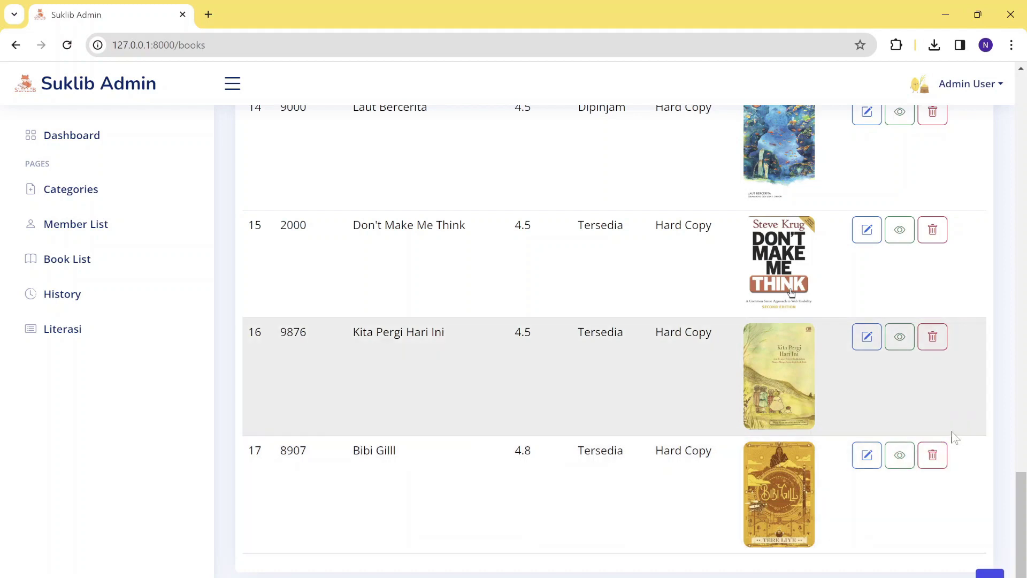
{"action": "left_click", "coordinate": [931, 461]}
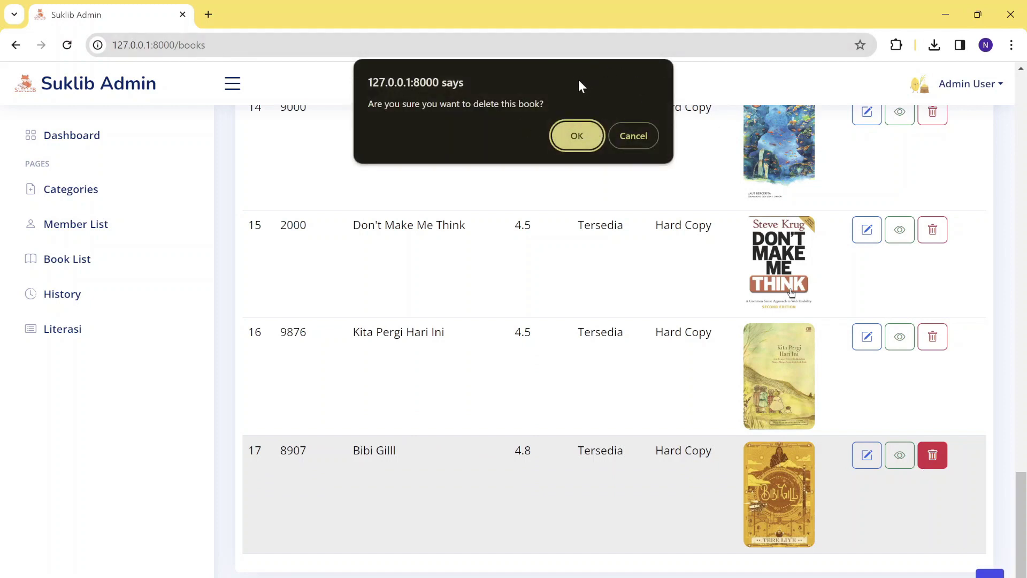
{"action": "left_click", "coordinate": [577, 137]}
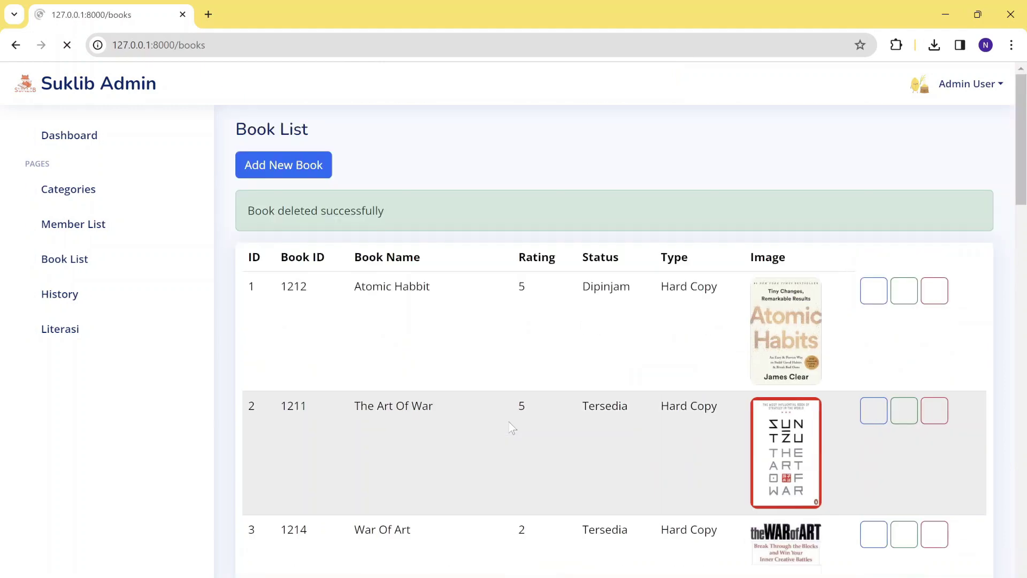
{"action": "scroll", "coordinate": [514, 428], "scroll_direction": "down", "scroll_amount": 1}
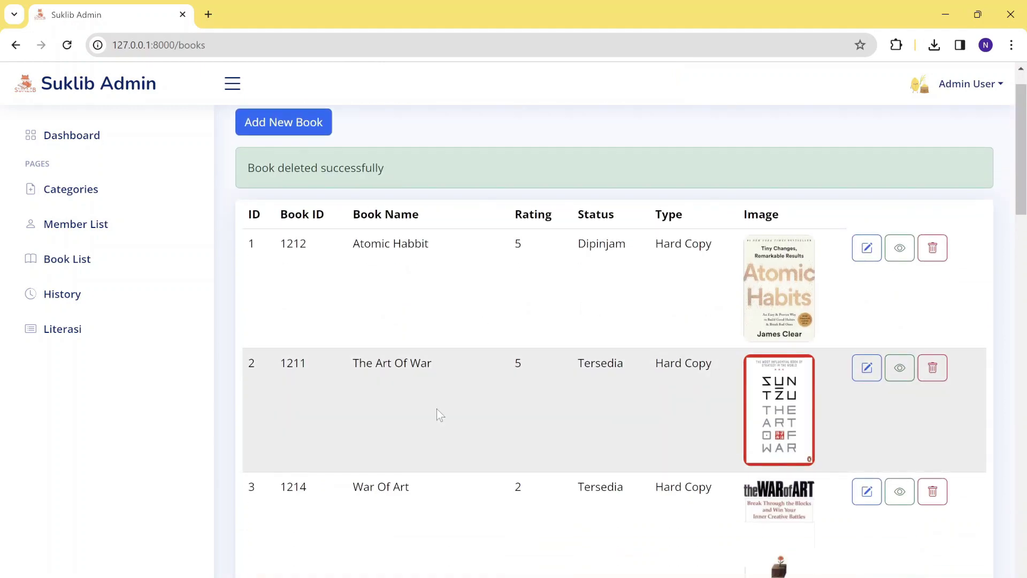
{"action": "scroll", "coordinate": [437, 409], "scroll_direction": "down", "scroll_amount": 10}
{"action": "scroll", "coordinate": [437, 413], "scroll_direction": "down", "scroll_amount": 15}
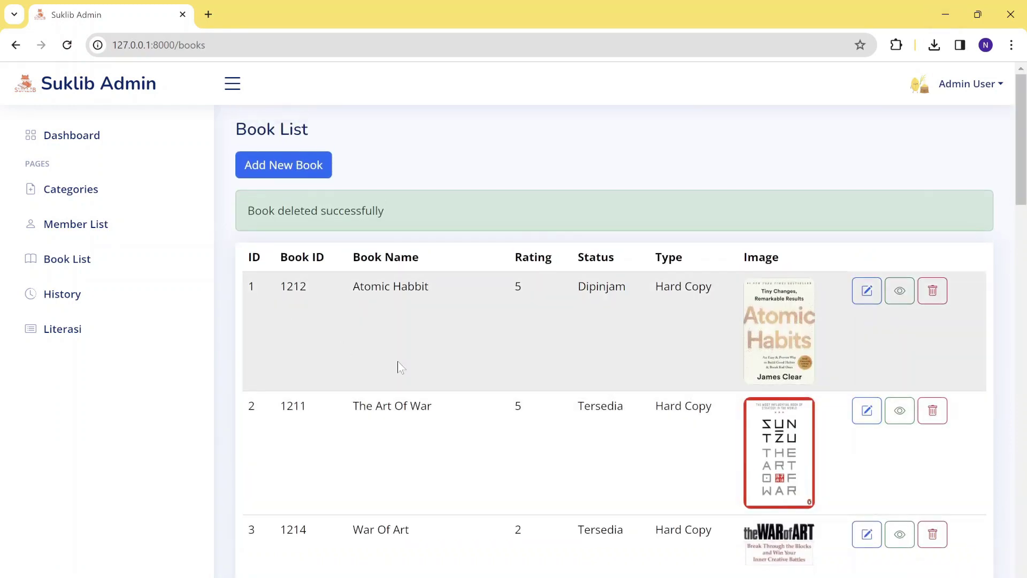
Browse the Riwayat loans table down to Laut Bercerita, due 2024-01-08, still Currently Borrowed.
{"action": "left_click", "coordinate": [103, 301]}
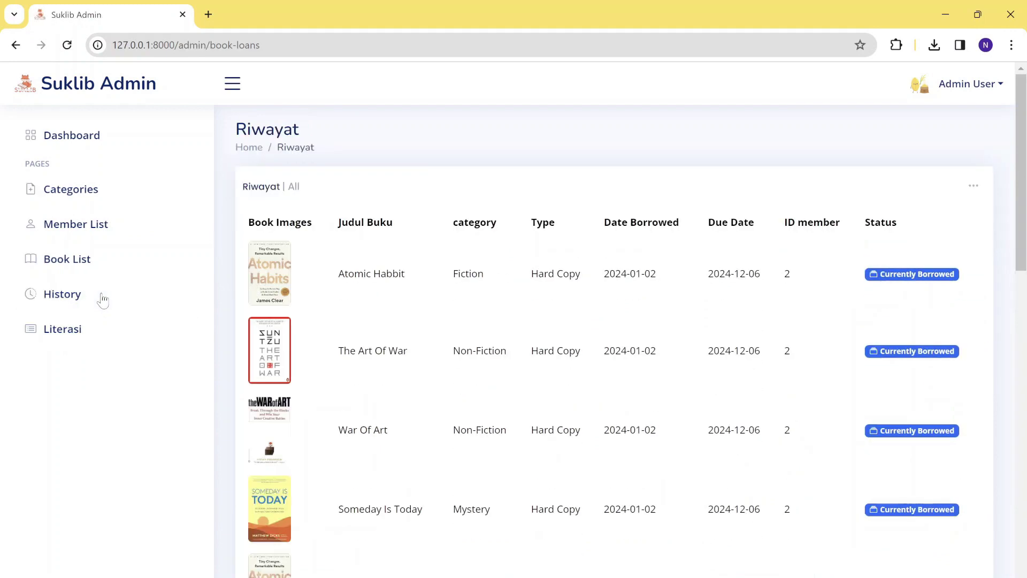
{"action": "scroll", "coordinate": [401, 419], "scroll_direction": "down", "scroll_amount": 1}
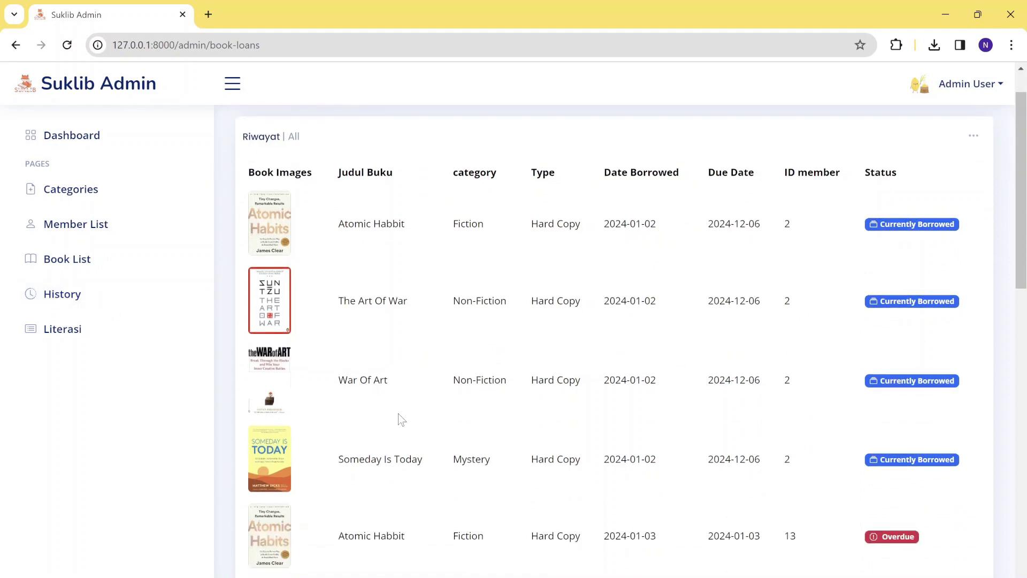
{"action": "scroll", "coordinate": [399, 420], "scroll_direction": "up", "scroll_amount": 1}
{"action": "scroll", "coordinate": [794, 321], "scroll_direction": "down", "scroll_amount": 1}
{"action": "scroll", "coordinate": [794, 321], "scroll_direction": "down", "scroll_amount": 15}
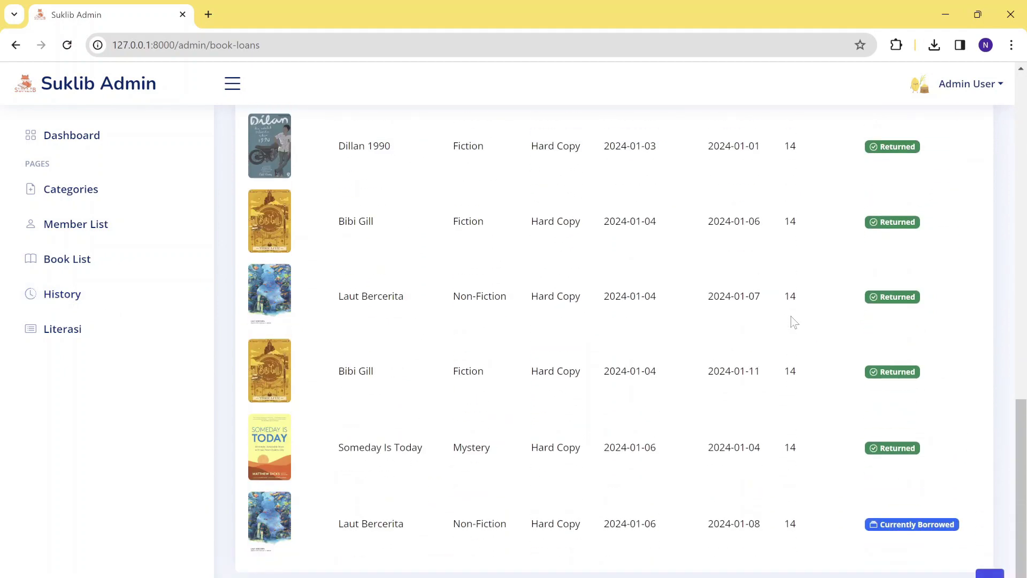
{"action": "scroll", "coordinate": [794, 321], "scroll_direction": "up", "scroll_amount": 1}
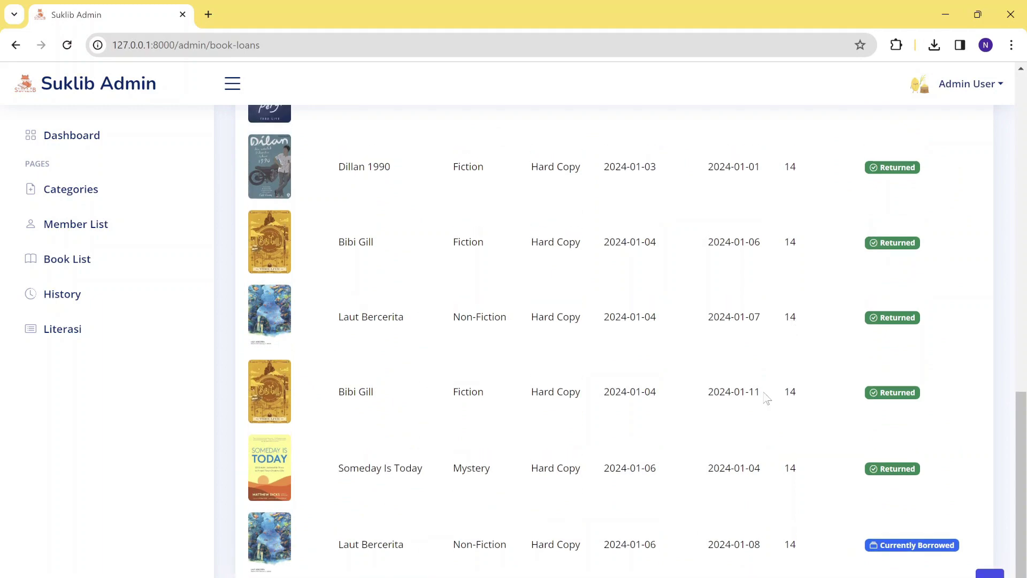
{"action": "scroll", "coordinate": [766, 398], "scroll_direction": "up", "scroll_amount": 15}
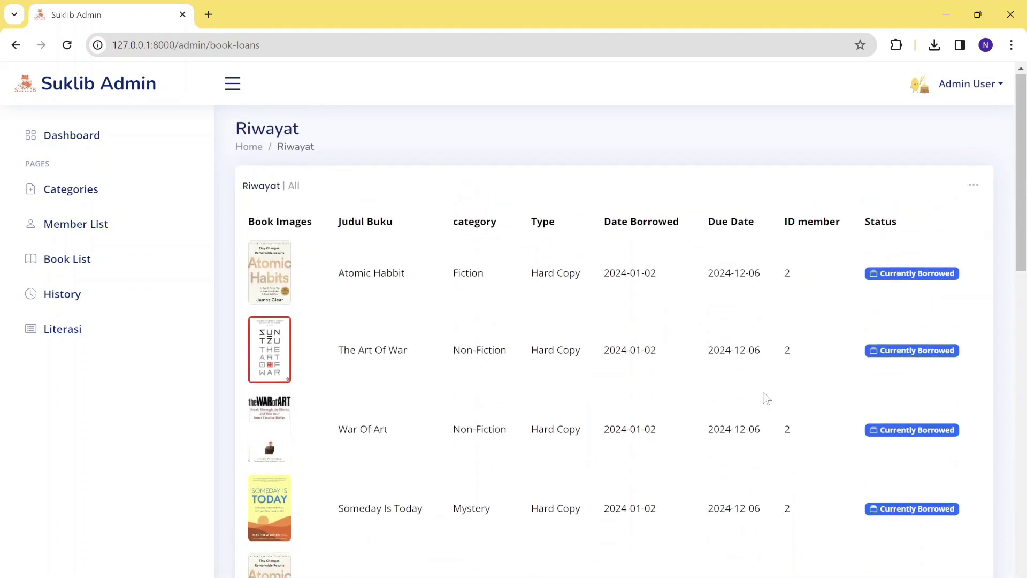
{"action": "scroll", "coordinate": [766, 399], "scroll_direction": "down", "scroll_amount": 3}
{"action": "scroll", "coordinate": [767, 398], "scroll_direction": "up", "scroll_amount": 3}
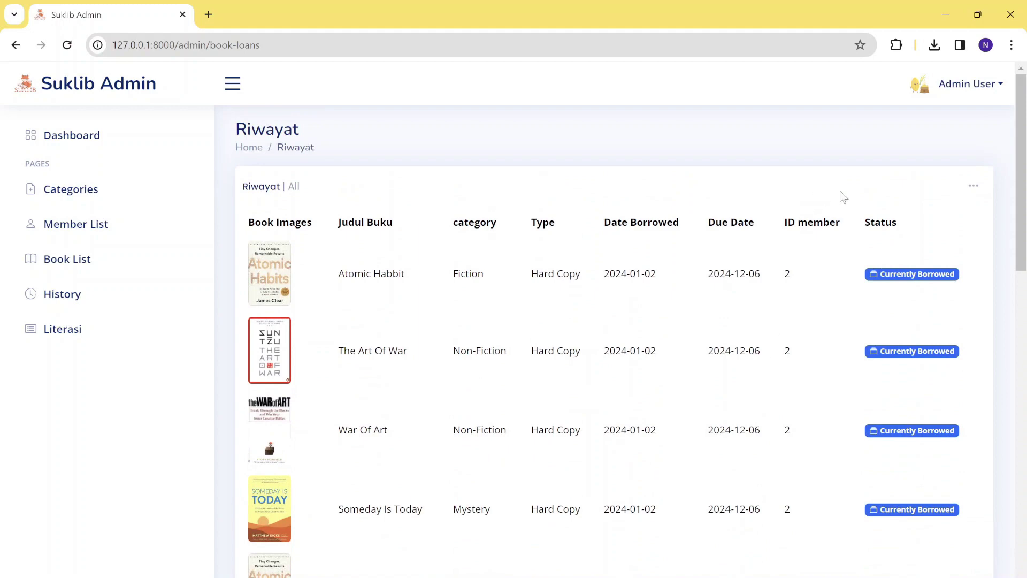
{"action": "scroll", "coordinate": [879, 399], "scroll_direction": "down", "scroll_amount": 15}
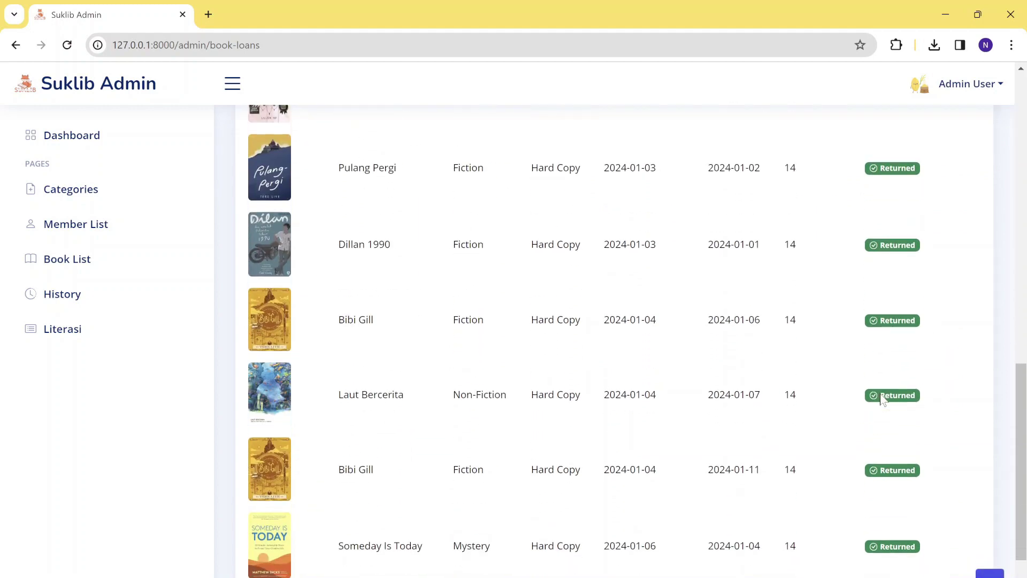
{"action": "scroll", "coordinate": [882, 400], "scroll_direction": "up", "scroll_amount": 15}
{"action": "scroll", "coordinate": [878, 394], "scroll_direction": "down", "scroll_amount": 16}
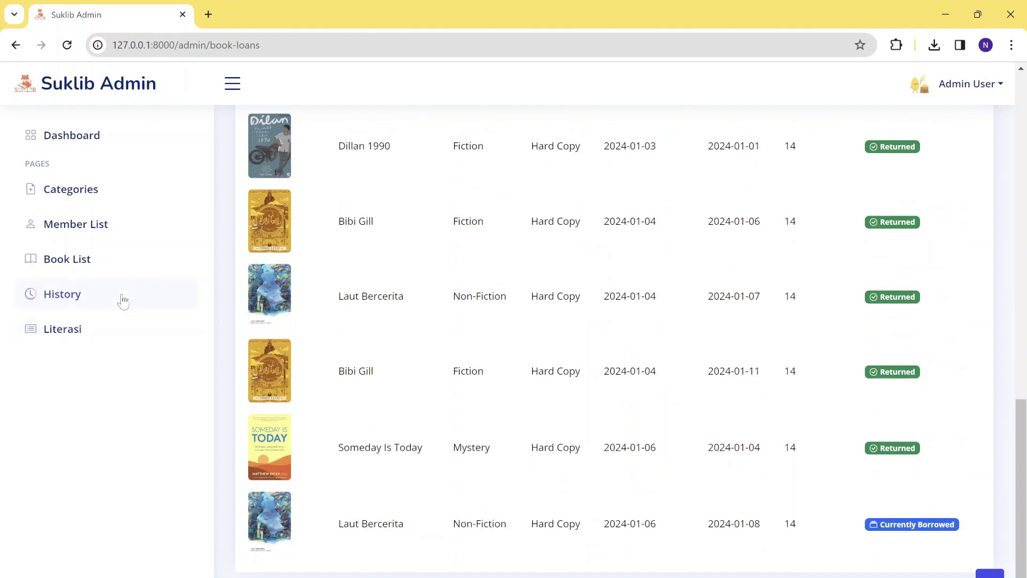
Review the charts on the Literasi literacy statistics dashboard.
{"action": "left_click", "coordinate": [67, 323]}
{"action": "scroll", "coordinate": [367, 397], "scroll_direction": "down", "scroll_amount": 10}
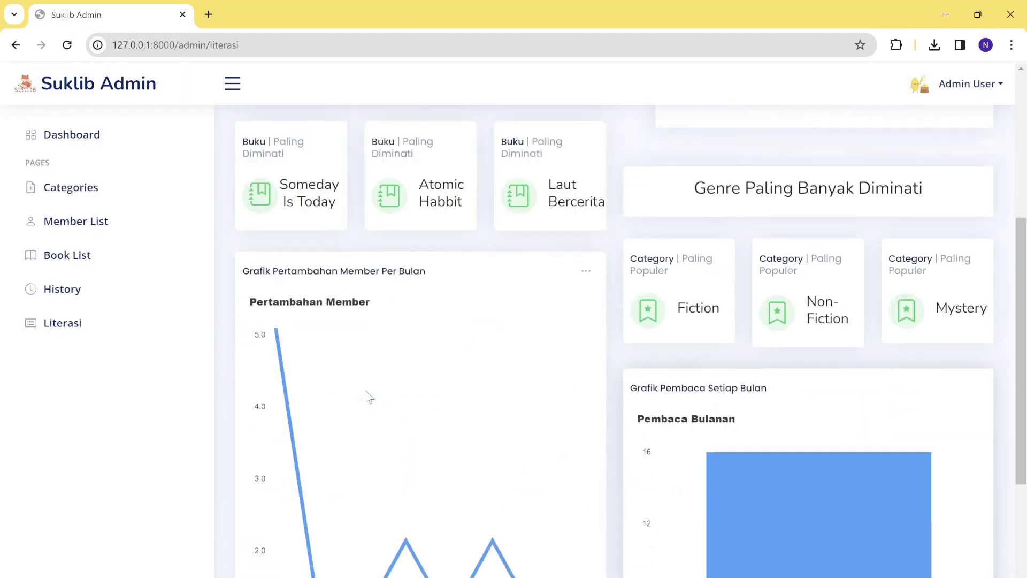
{"action": "scroll", "coordinate": [367, 396], "scroll_direction": "up", "scroll_amount": 10}
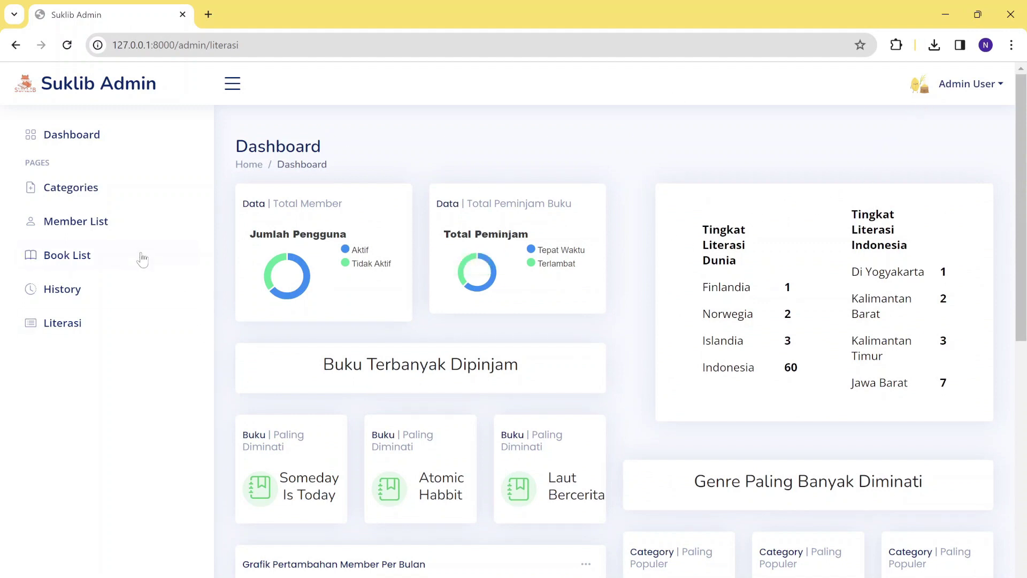
Browse Home's Today's Quote, New Arrivals and recommendations, then show the Admin User menu with sign out.
{"action": "left_click", "coordinate": [112, 129]}
{"action": "scroll", "coordinate": [541, 383], "scroll_direction": "down", "scroll_amount": 5}
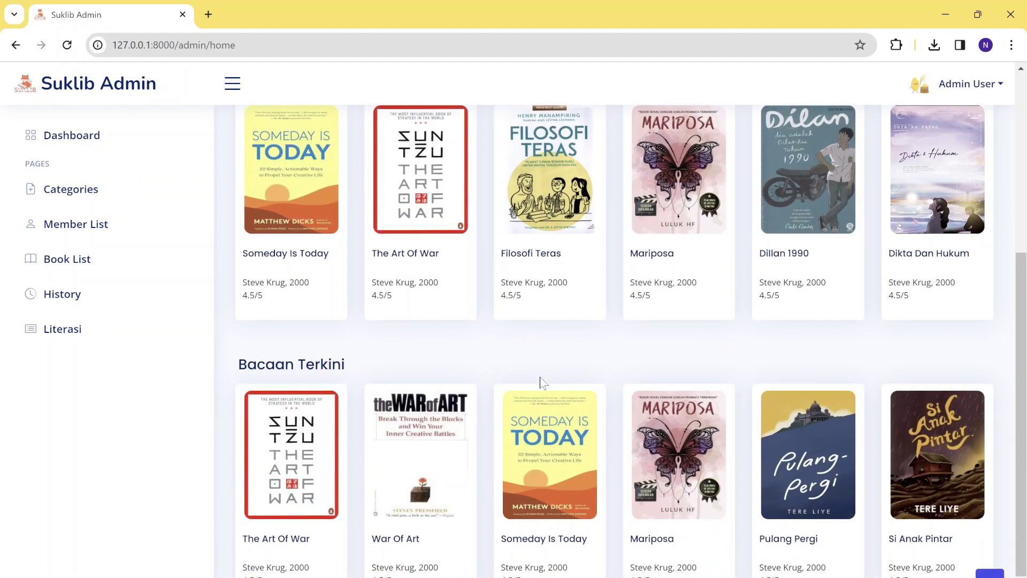
{"action": "scroll", "coordinate": [541, 383], "scroll_direction": "up", "scroll_amount": 5}
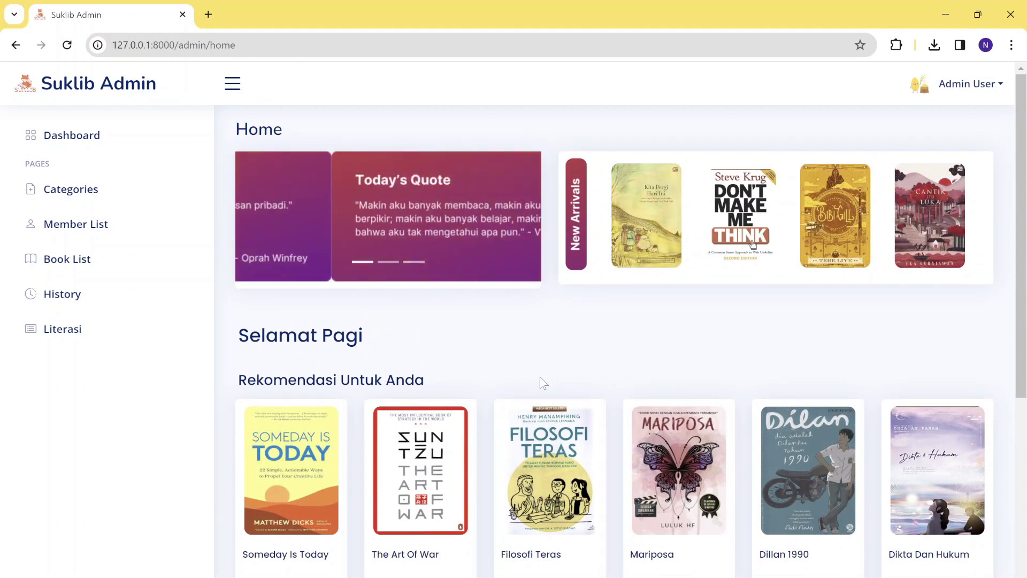
{"action": "scroll", "coordinate": [540, 382], "scroll_direction": "down", "scroll_amount": 3}
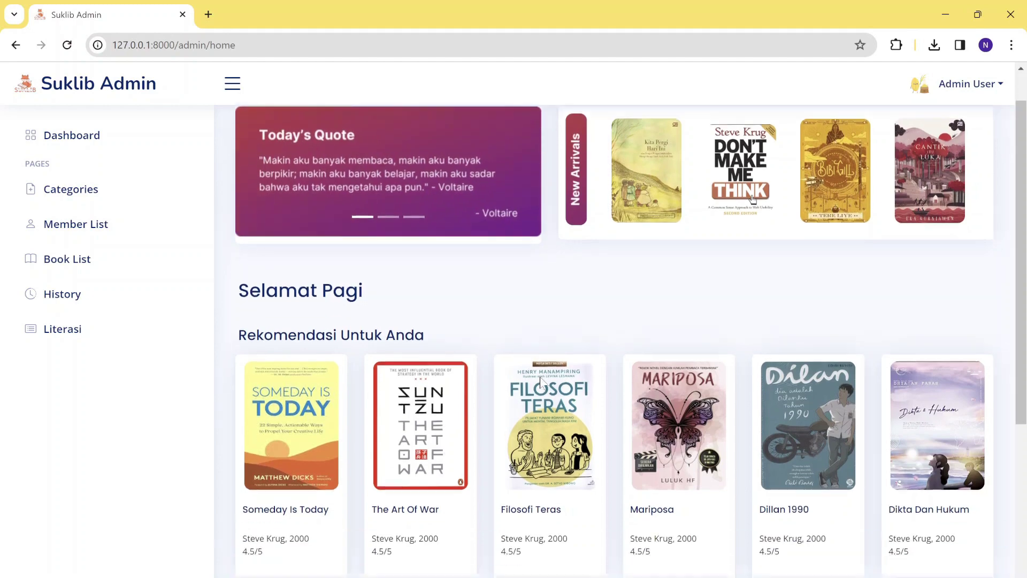
{"action": "scroll", "coordinate": [541, 382], "scroll_direction": "up", "scroll_amount": 3}
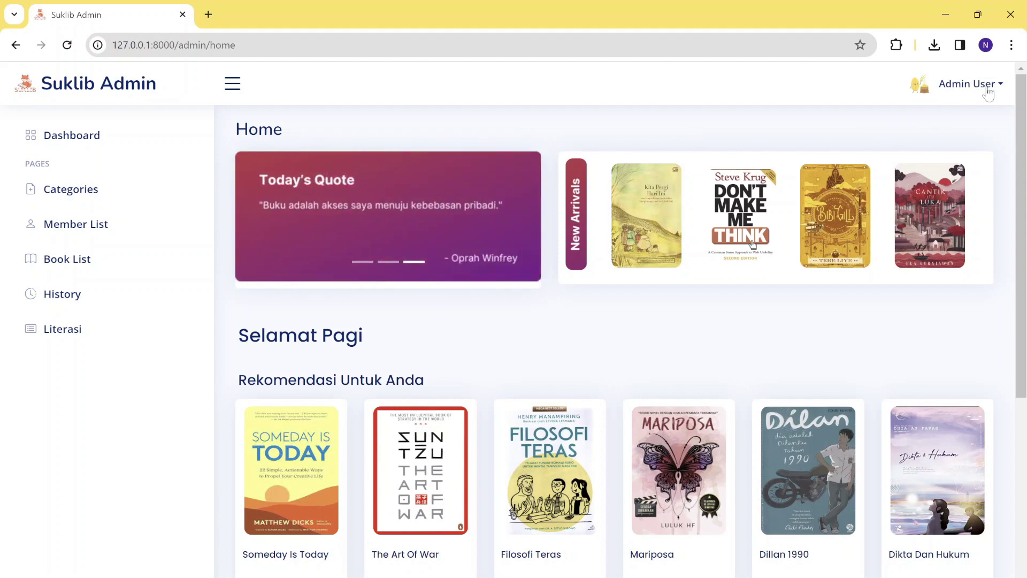
{"action": "left_click", "coordinate": [988, 94]}
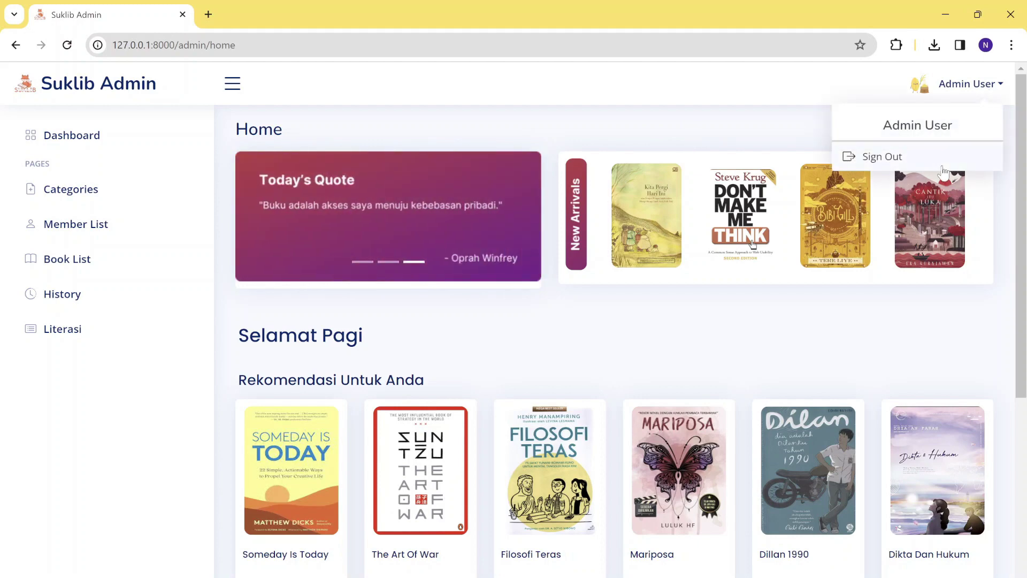